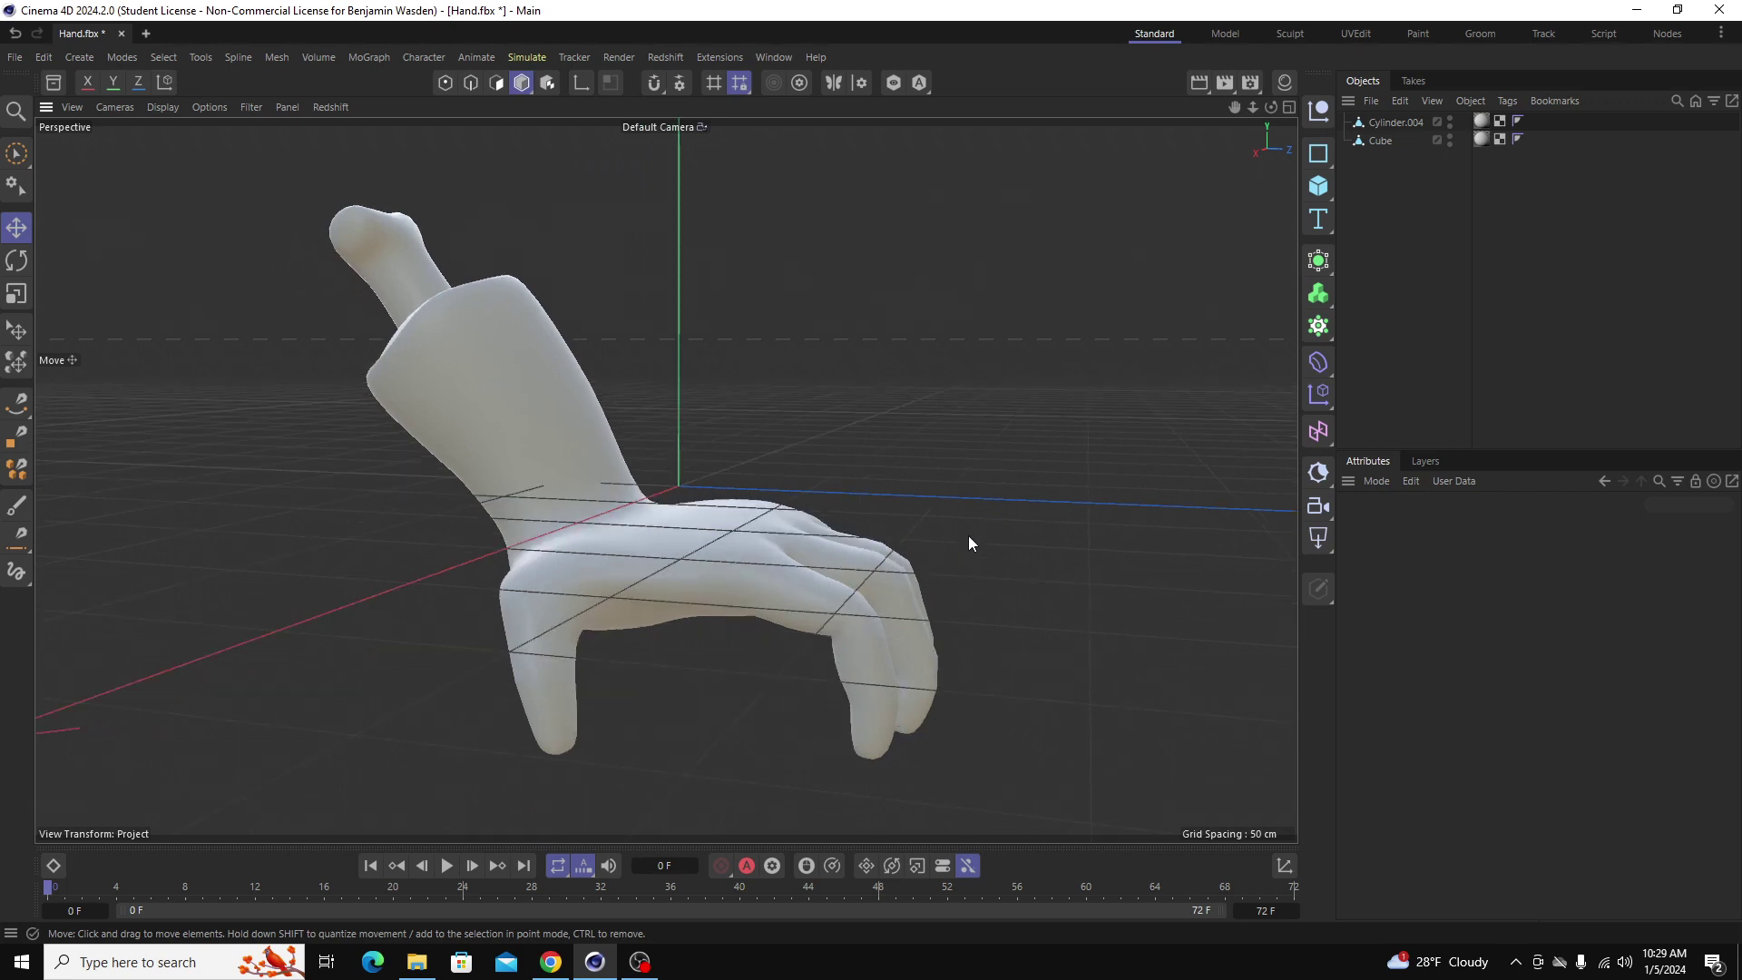
# Step: Orbit and pan the viewport to look over the hand from several angles
pyautogui.keyDown('alt'); pyautogui.moveTo(968, 536); pyautogui.dragTo(951, 602); pyautogui.keyUp('alt')
pyautogui.keyDown('alt'); pyautogui.moveTo(952, 609); pyautogui.dragTo(992, 575, button='middle'); pyautogui.keyUp('alt')
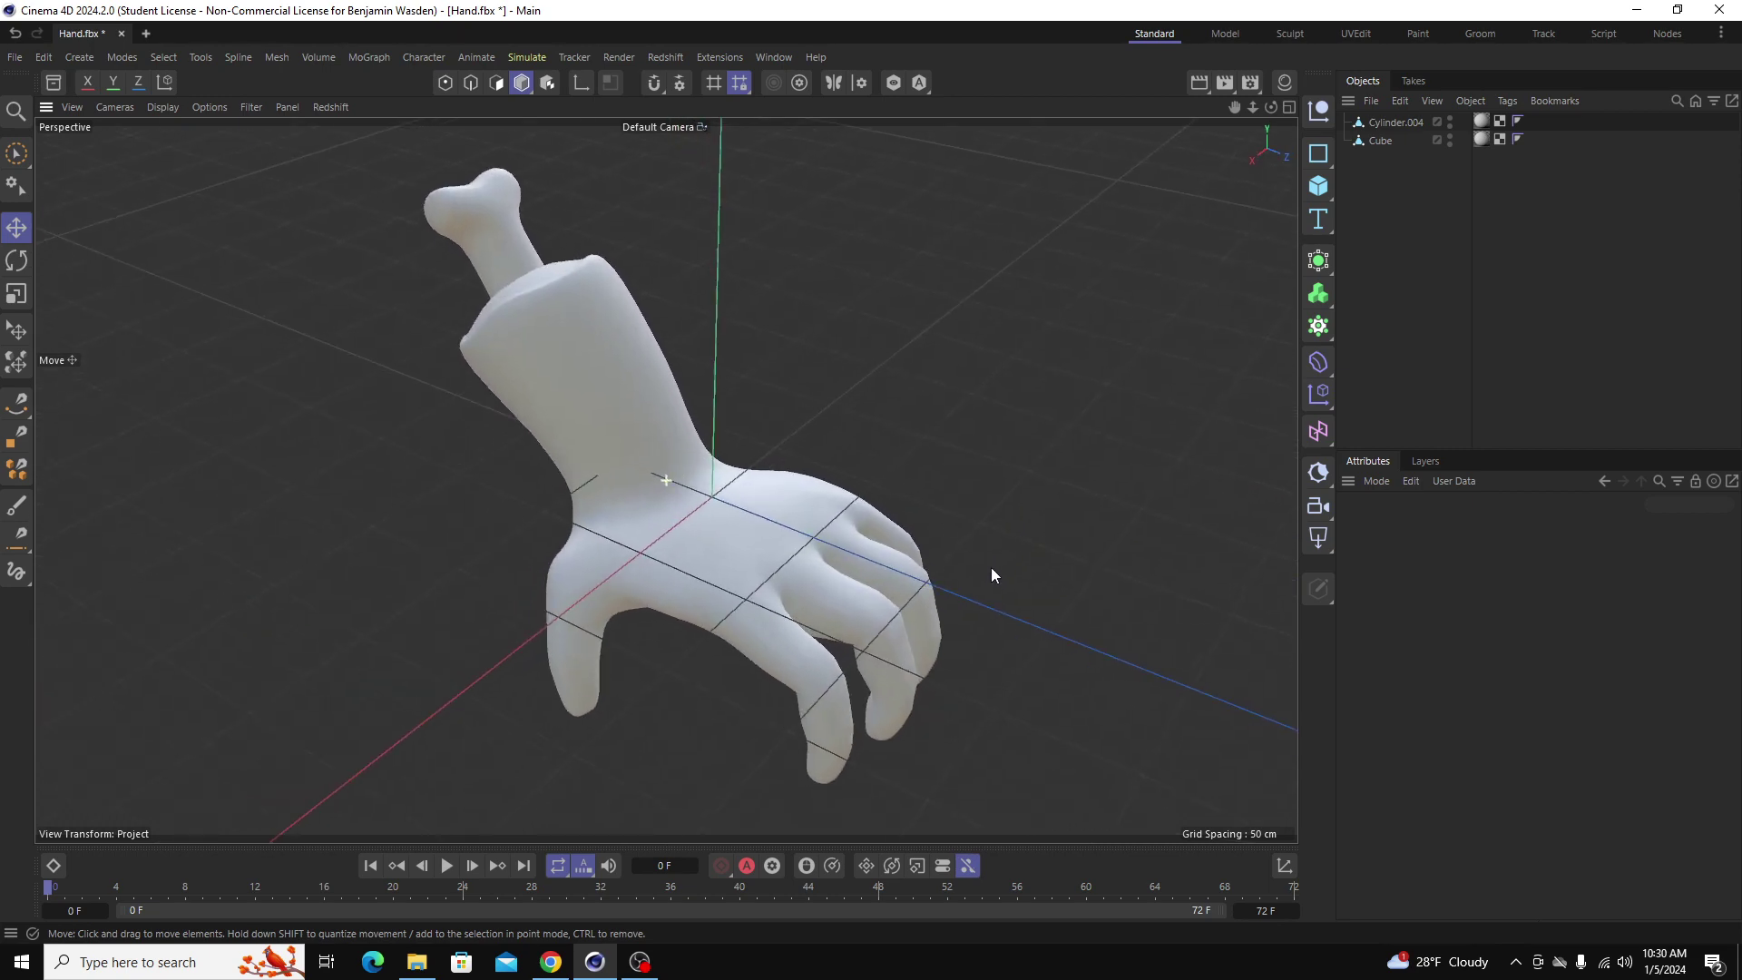
pyautogui.keyDown('alt'); pyautogui.moveTo(955, 570); pyautogui.dragTo(758, 464); pyautogui.keyUp('alt')
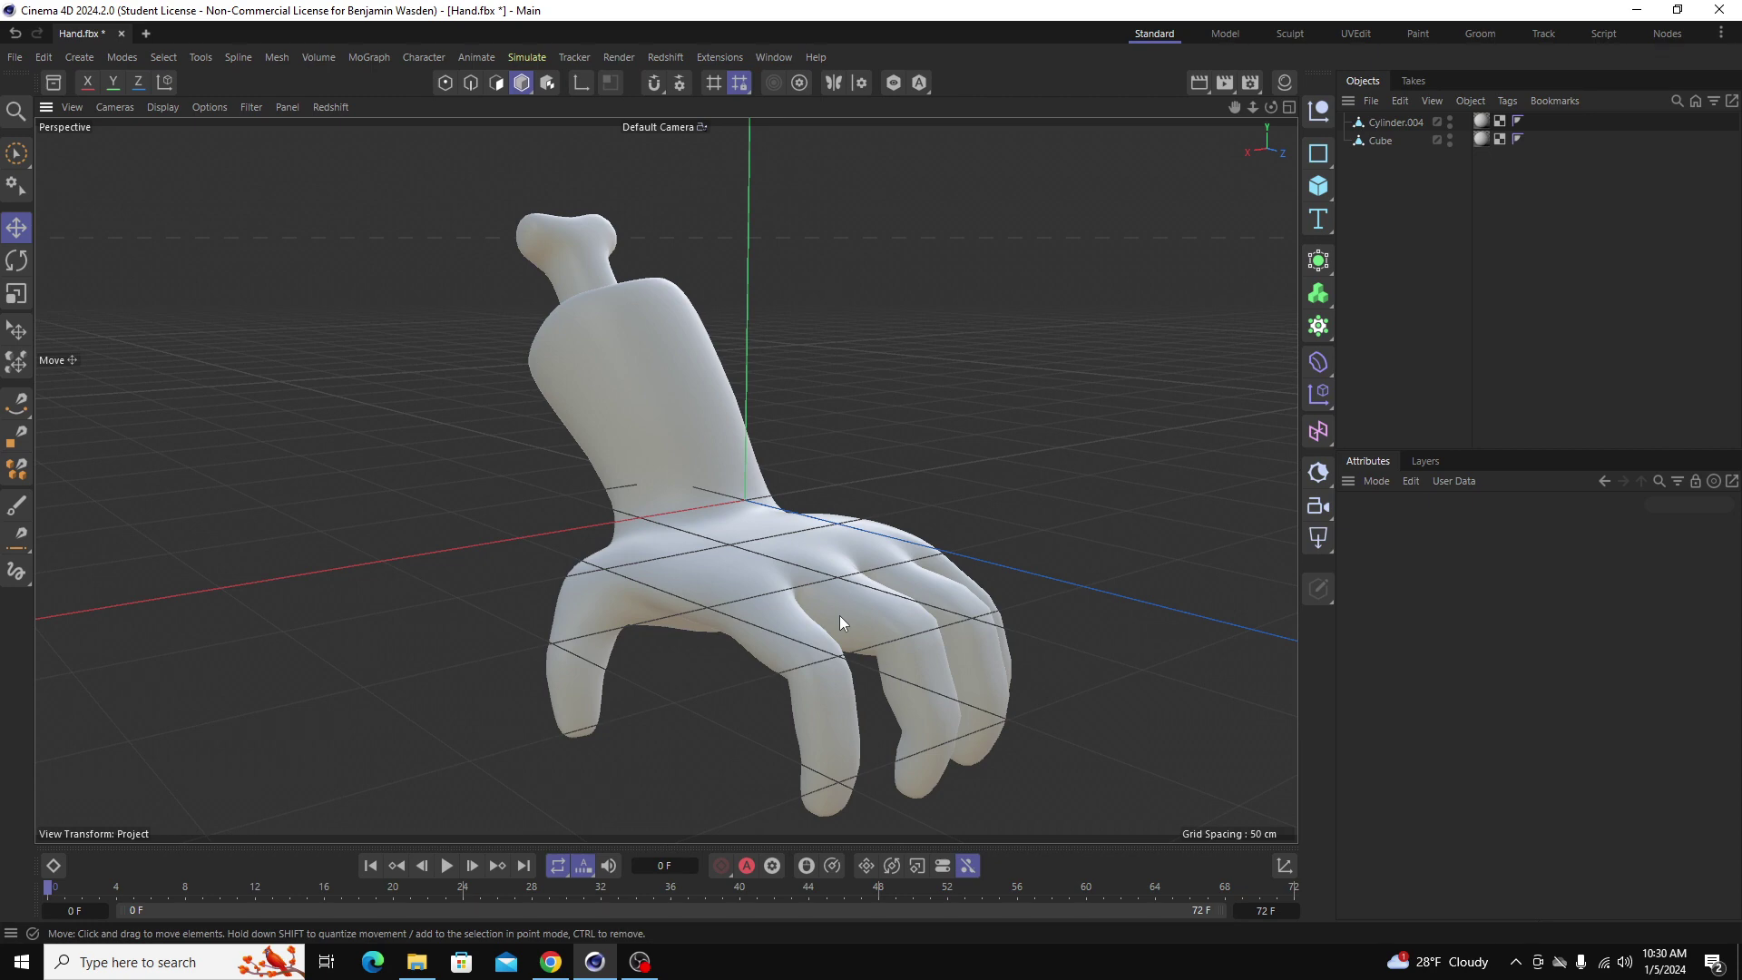
pyautogui.keyDown('alt'); pyautogui.moveTo(840, 615); pyautogui.dragTo(893, 679); pyautogui.keyUp('alt')
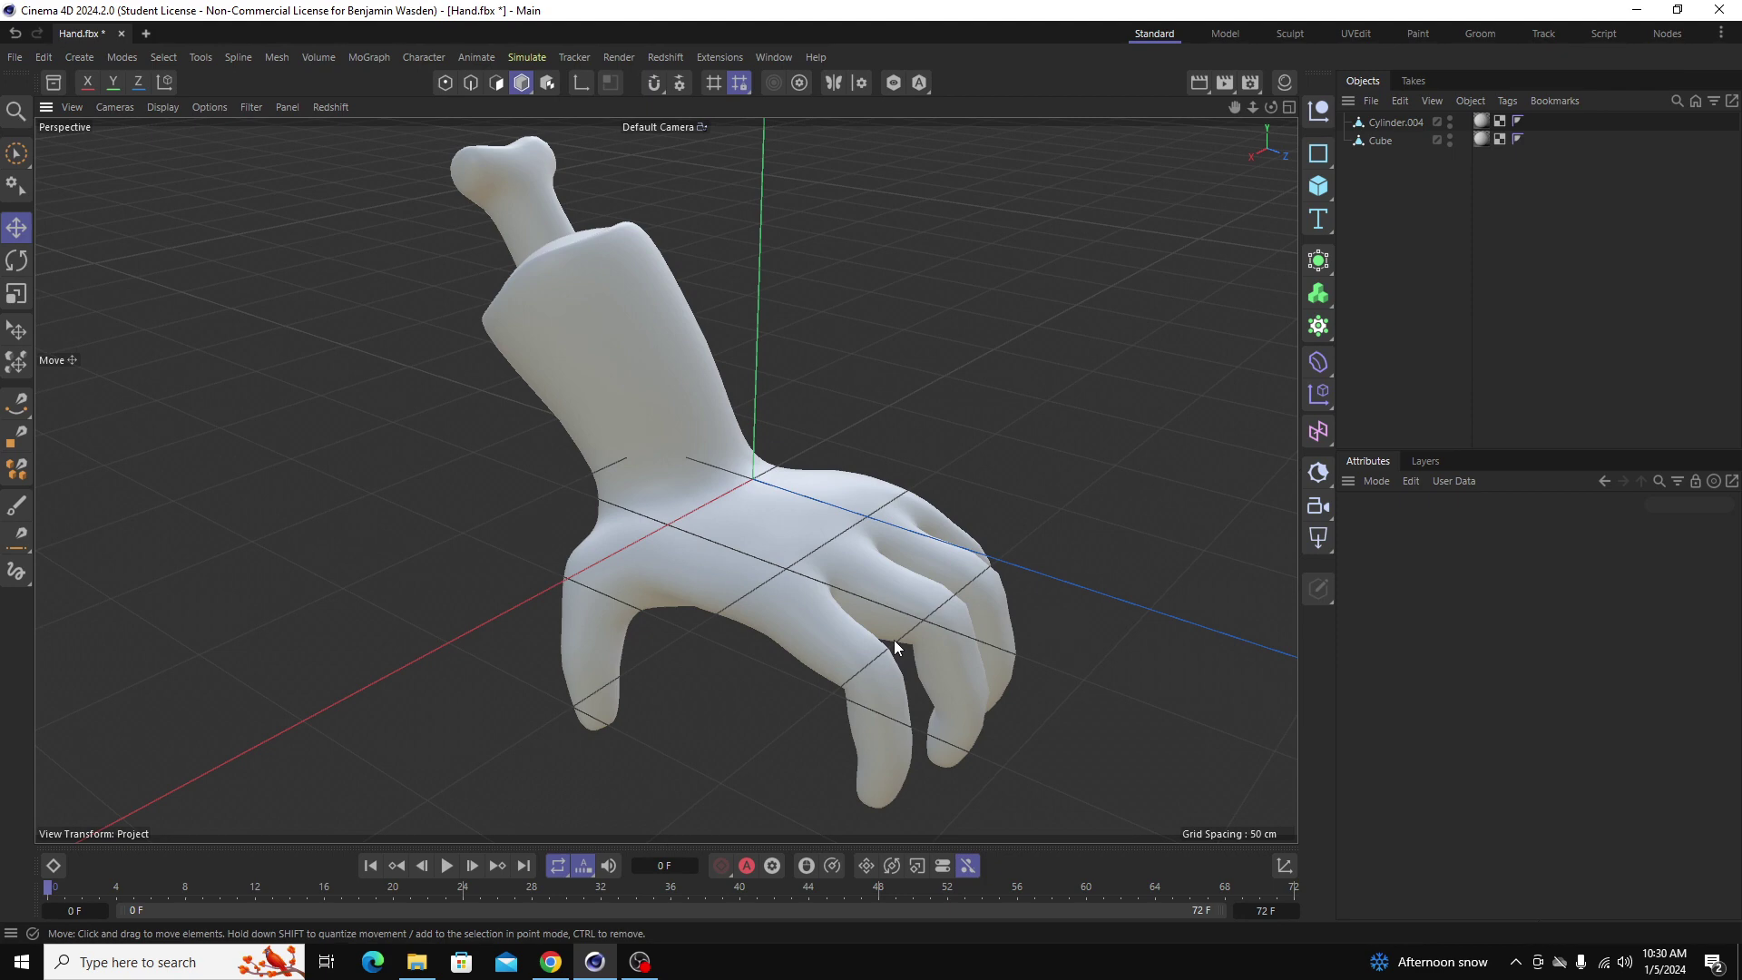
pyautogui.keyDown('alt'); pyautogui.moveTo(894, 640); pyautogui.dragTo(890, 548); pyautogui.keyUp('alt')
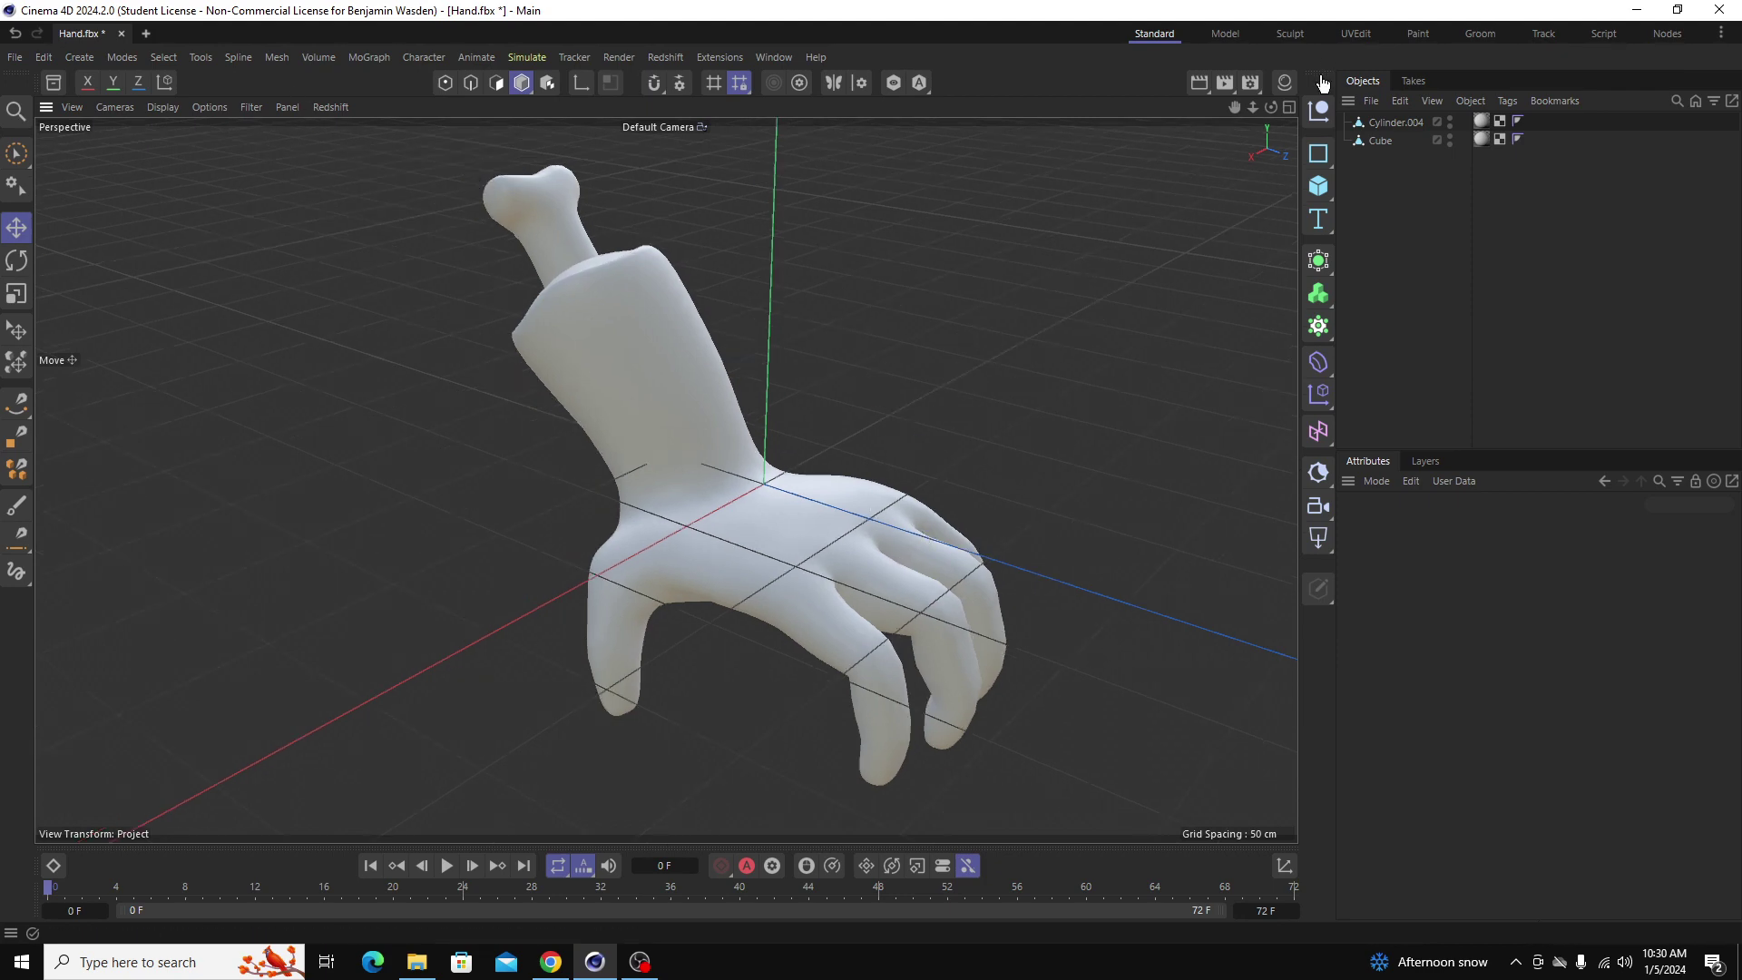
# Step: Switch to the UVEdit layout and select the hand in Polygon mode to show its UVW tag's islands
pyautogui.click(1357, 35)
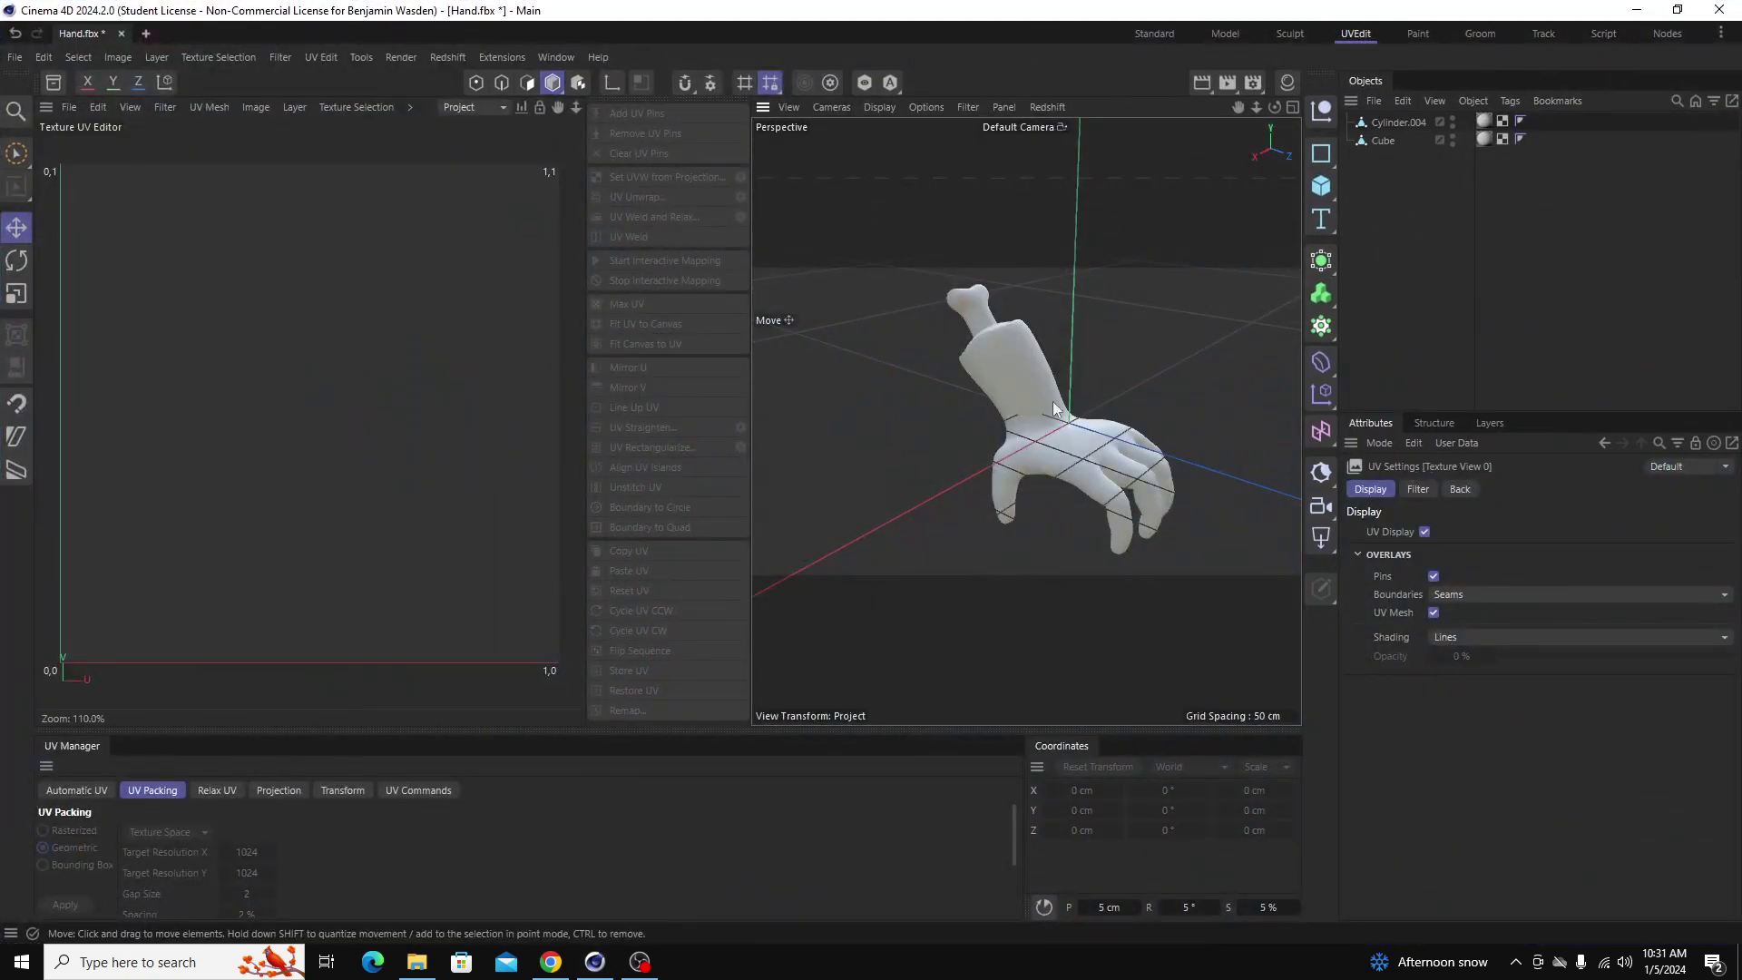
pyautogui.click(1058, 373)
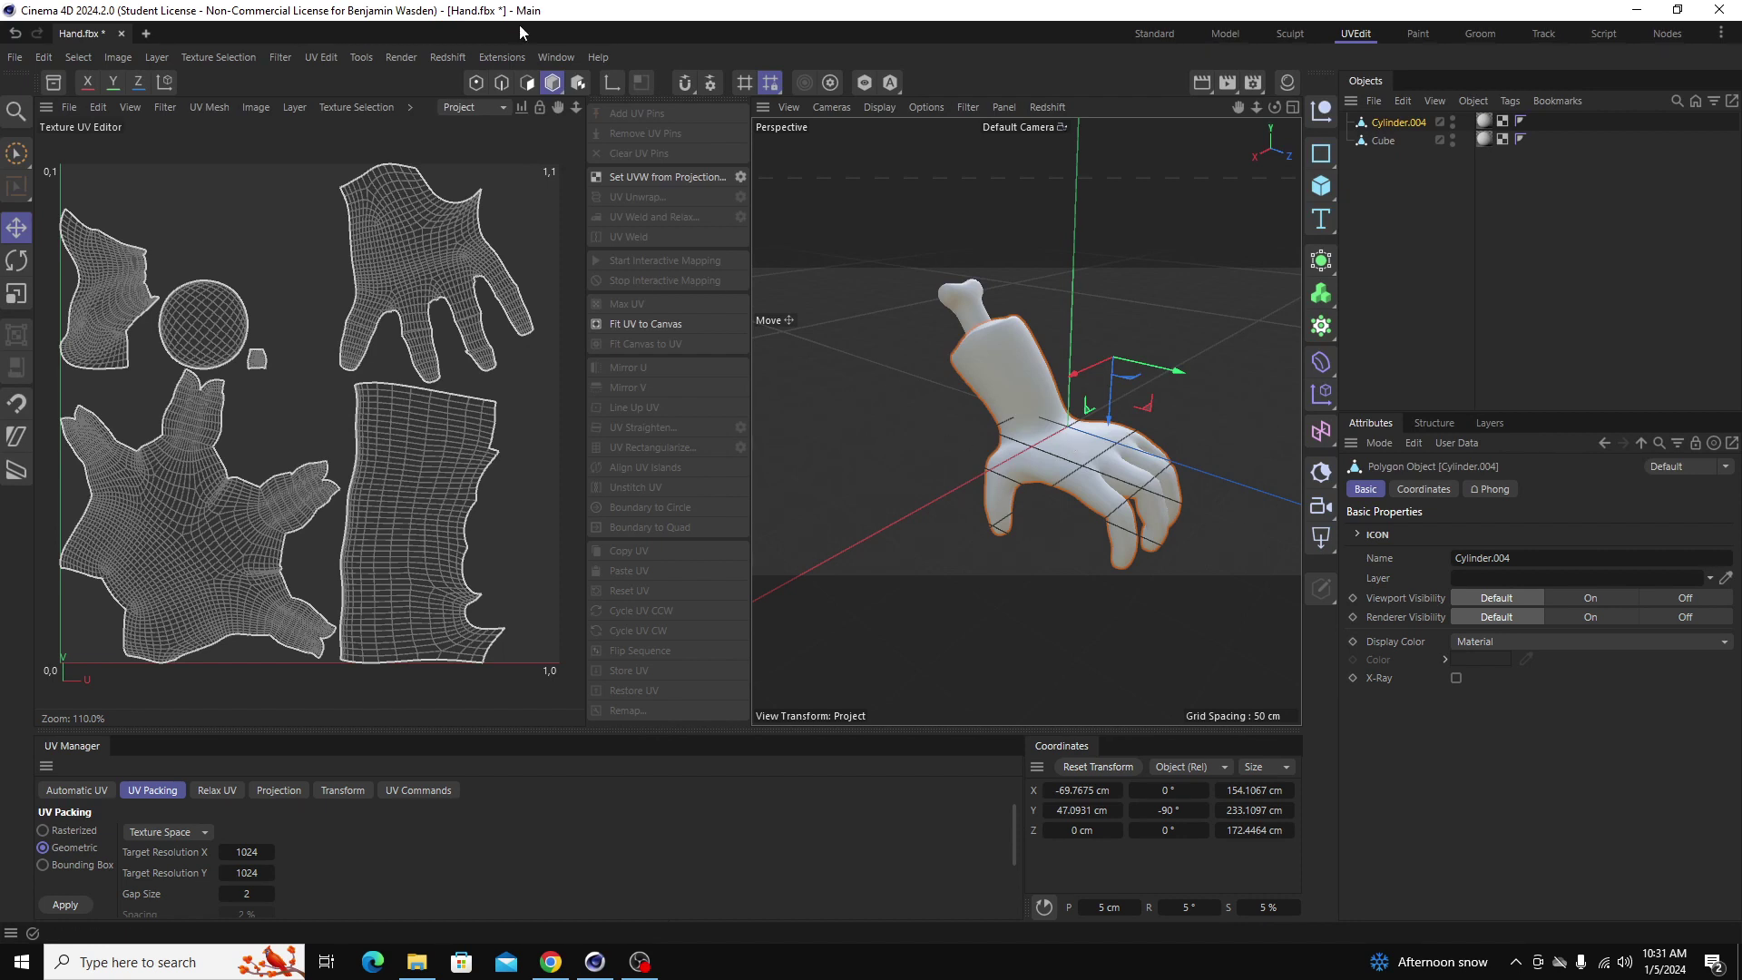
pyautogui.click(525, 81)
pyautogui.scroll(3, 1146, 479)
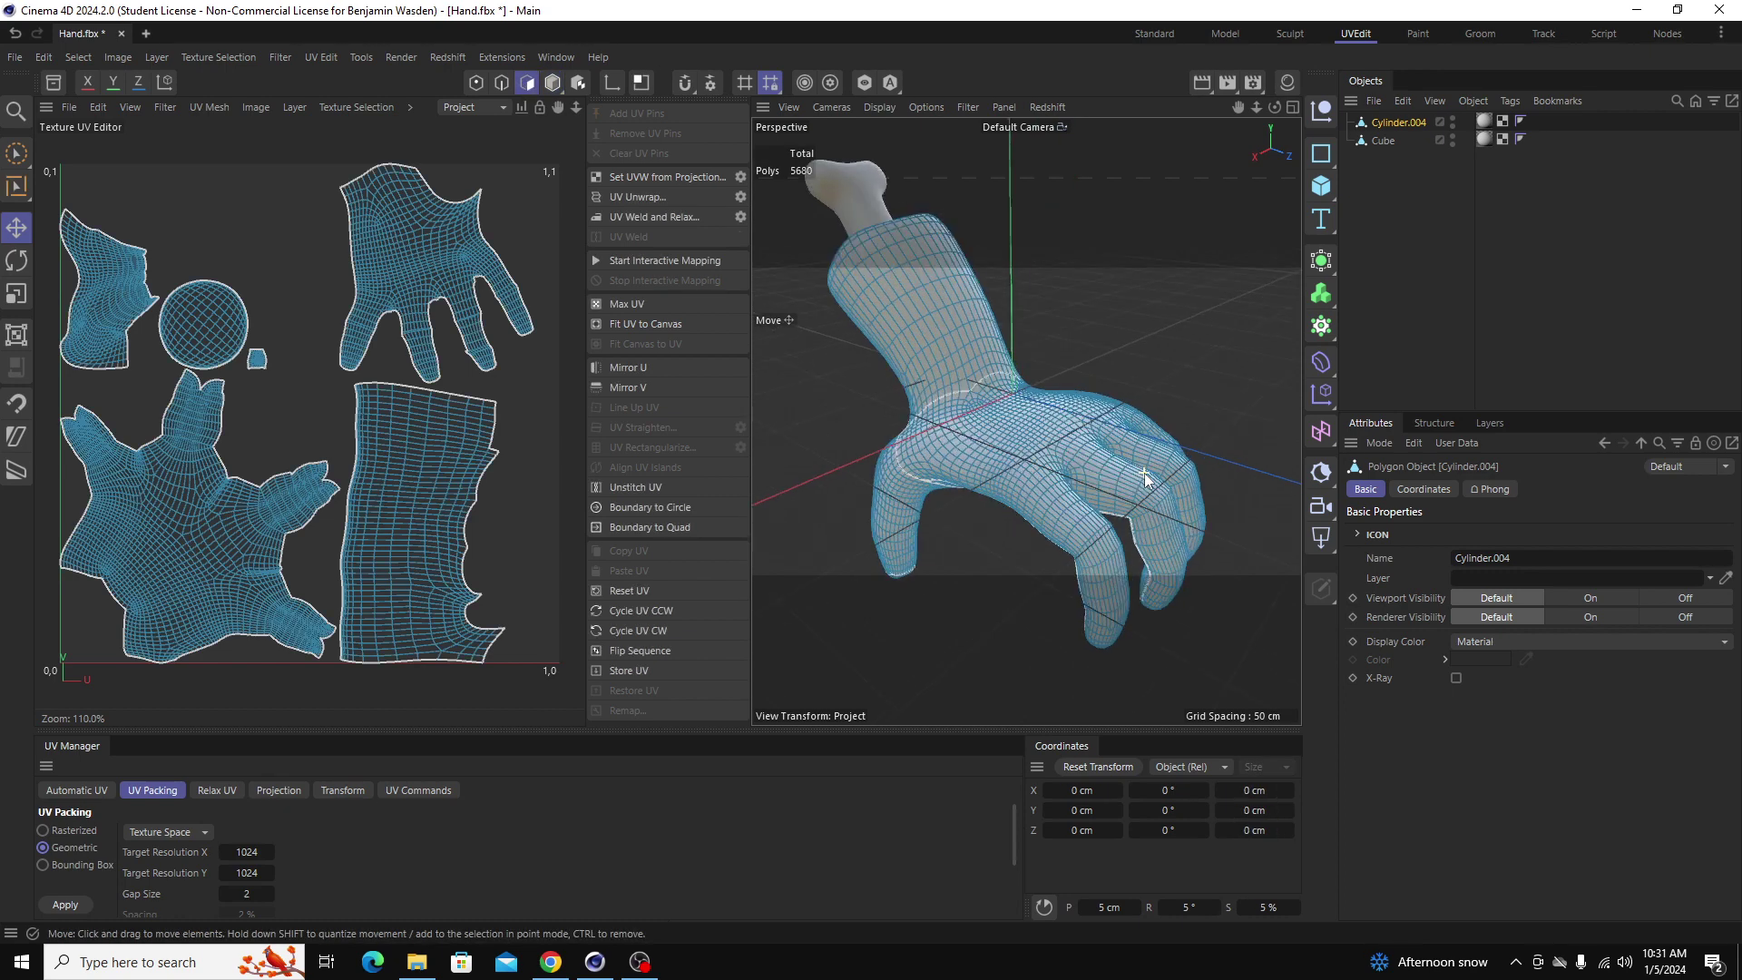
pyautogui.keyDown('alt'); pyautogui.moveTo(965, 511); pyautogui.dragTo(1086, 471); pyautogui.keyUp('alt')
pyautogui.scroll(5, 1086, 471)
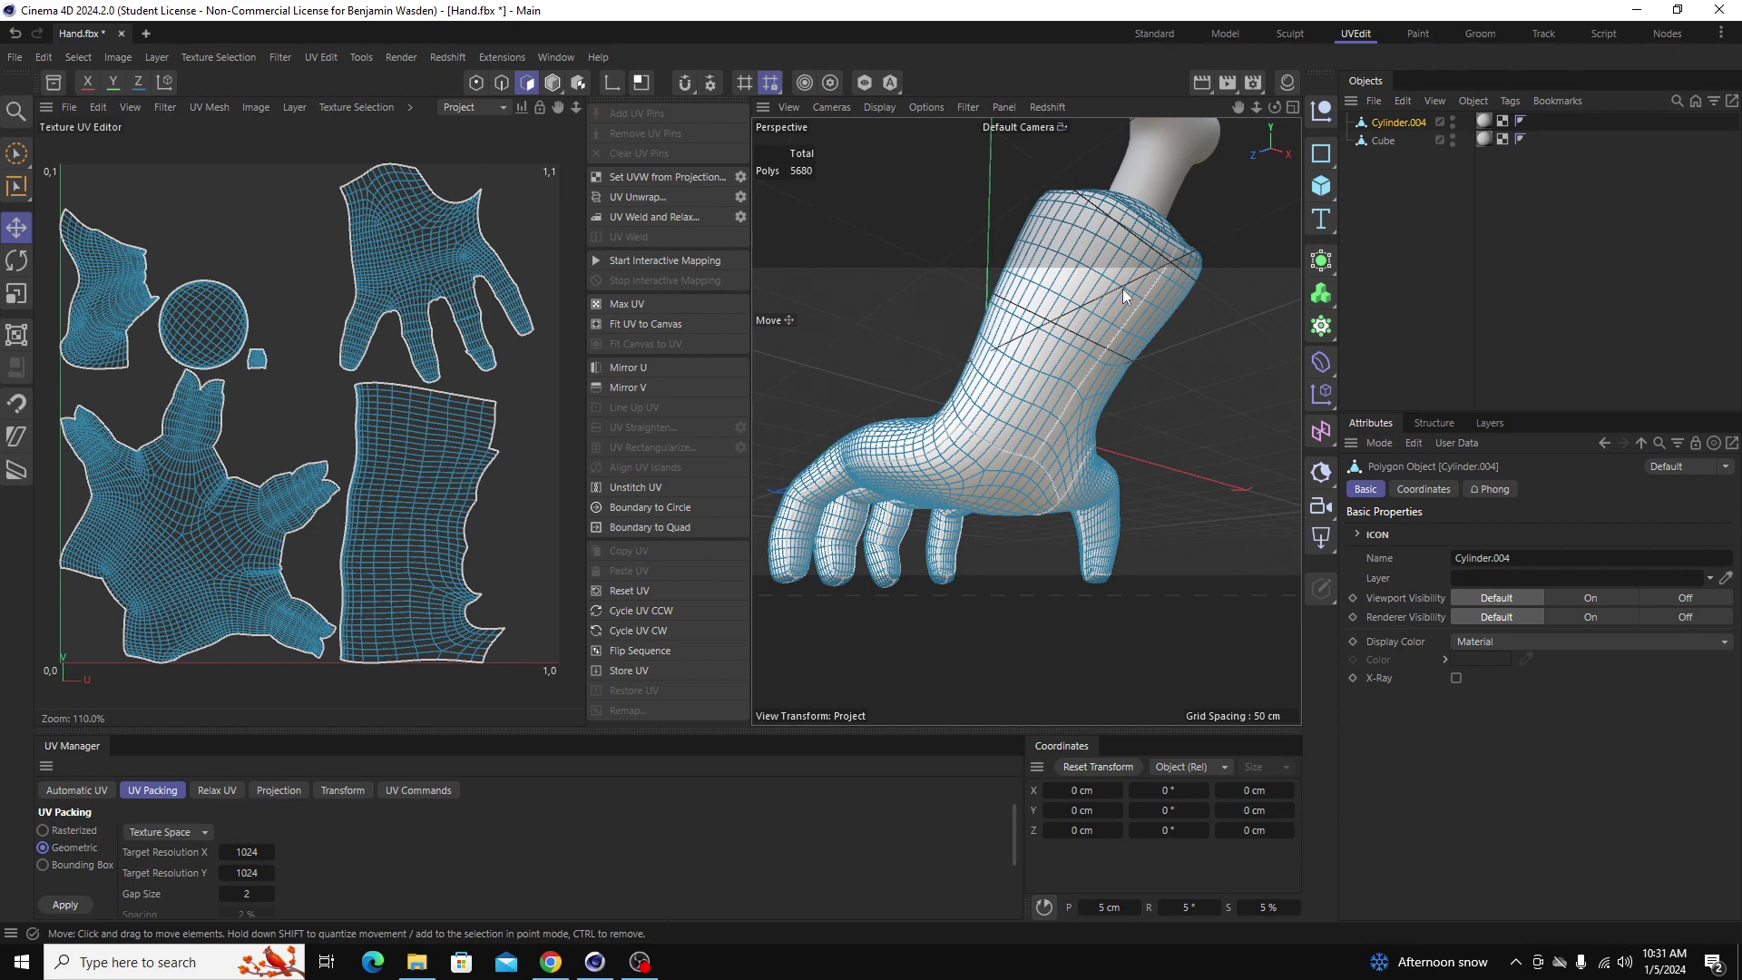
pyautogui.keyDown('alt'); pyautogui.moveTo(1123, 289); pyautogui.dragTo(1080, 508); pyautogui.keyUp('alt')
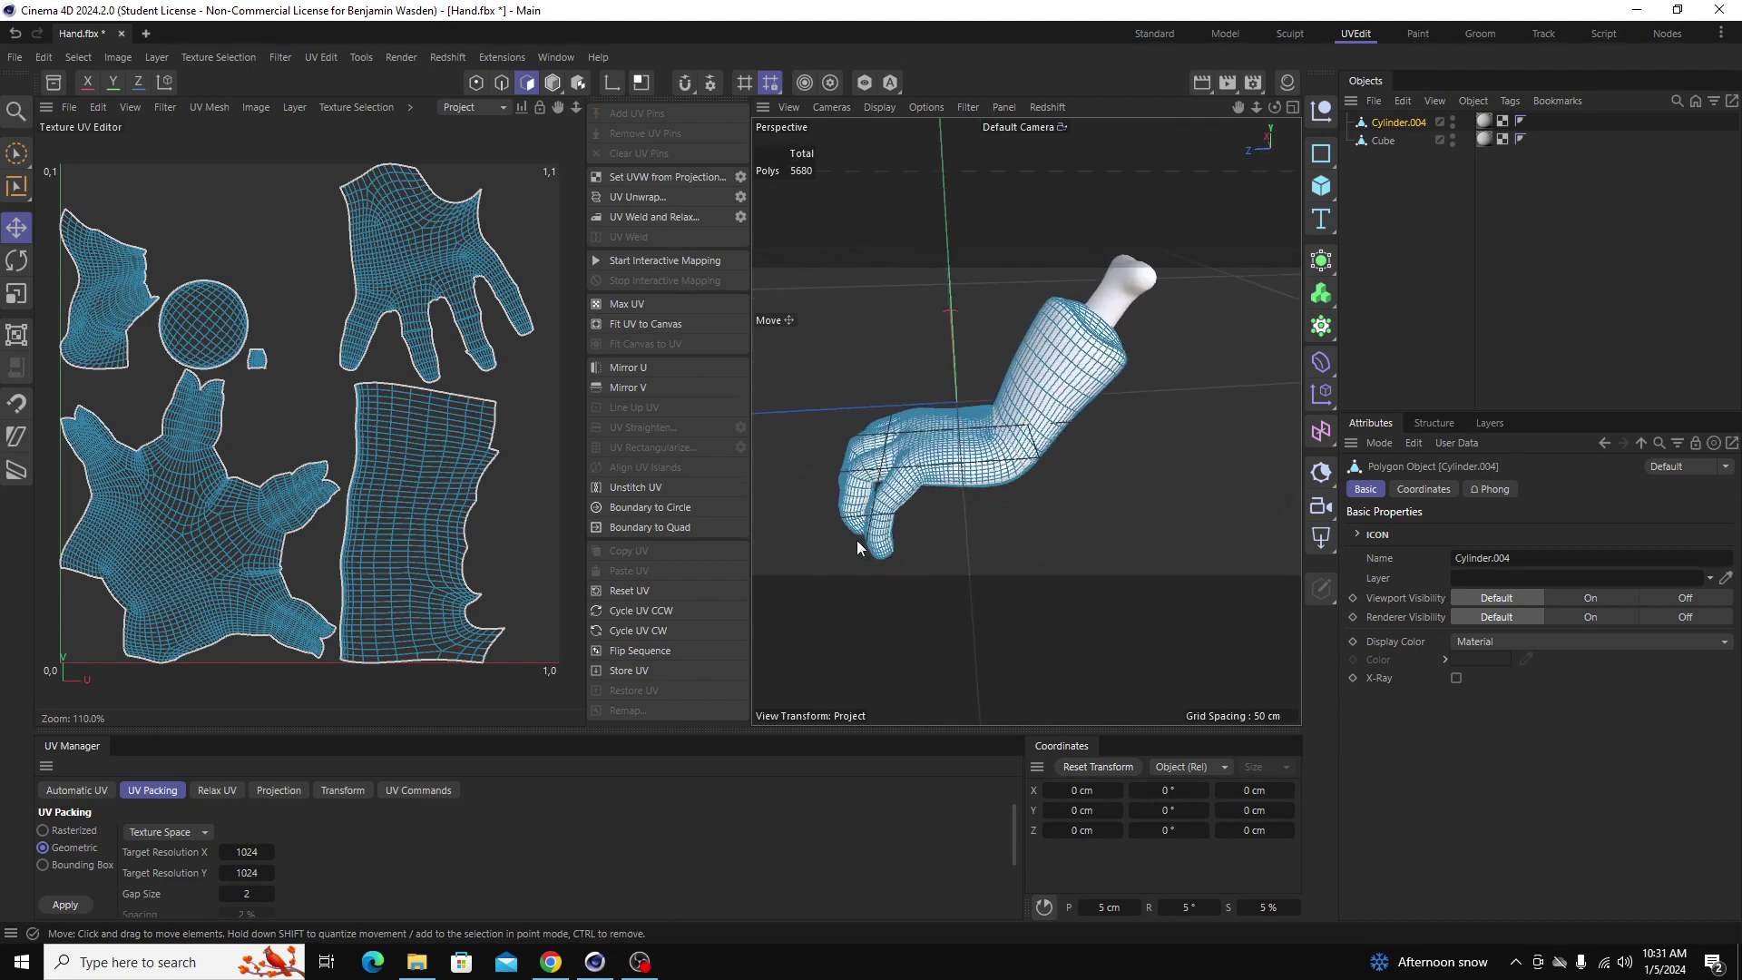
pyautogui.keyDown('alt'); pyautogui.moveTo(849, 544); pyautogui.dragTo(1093, 491); pyautogui.keyUp('alt')
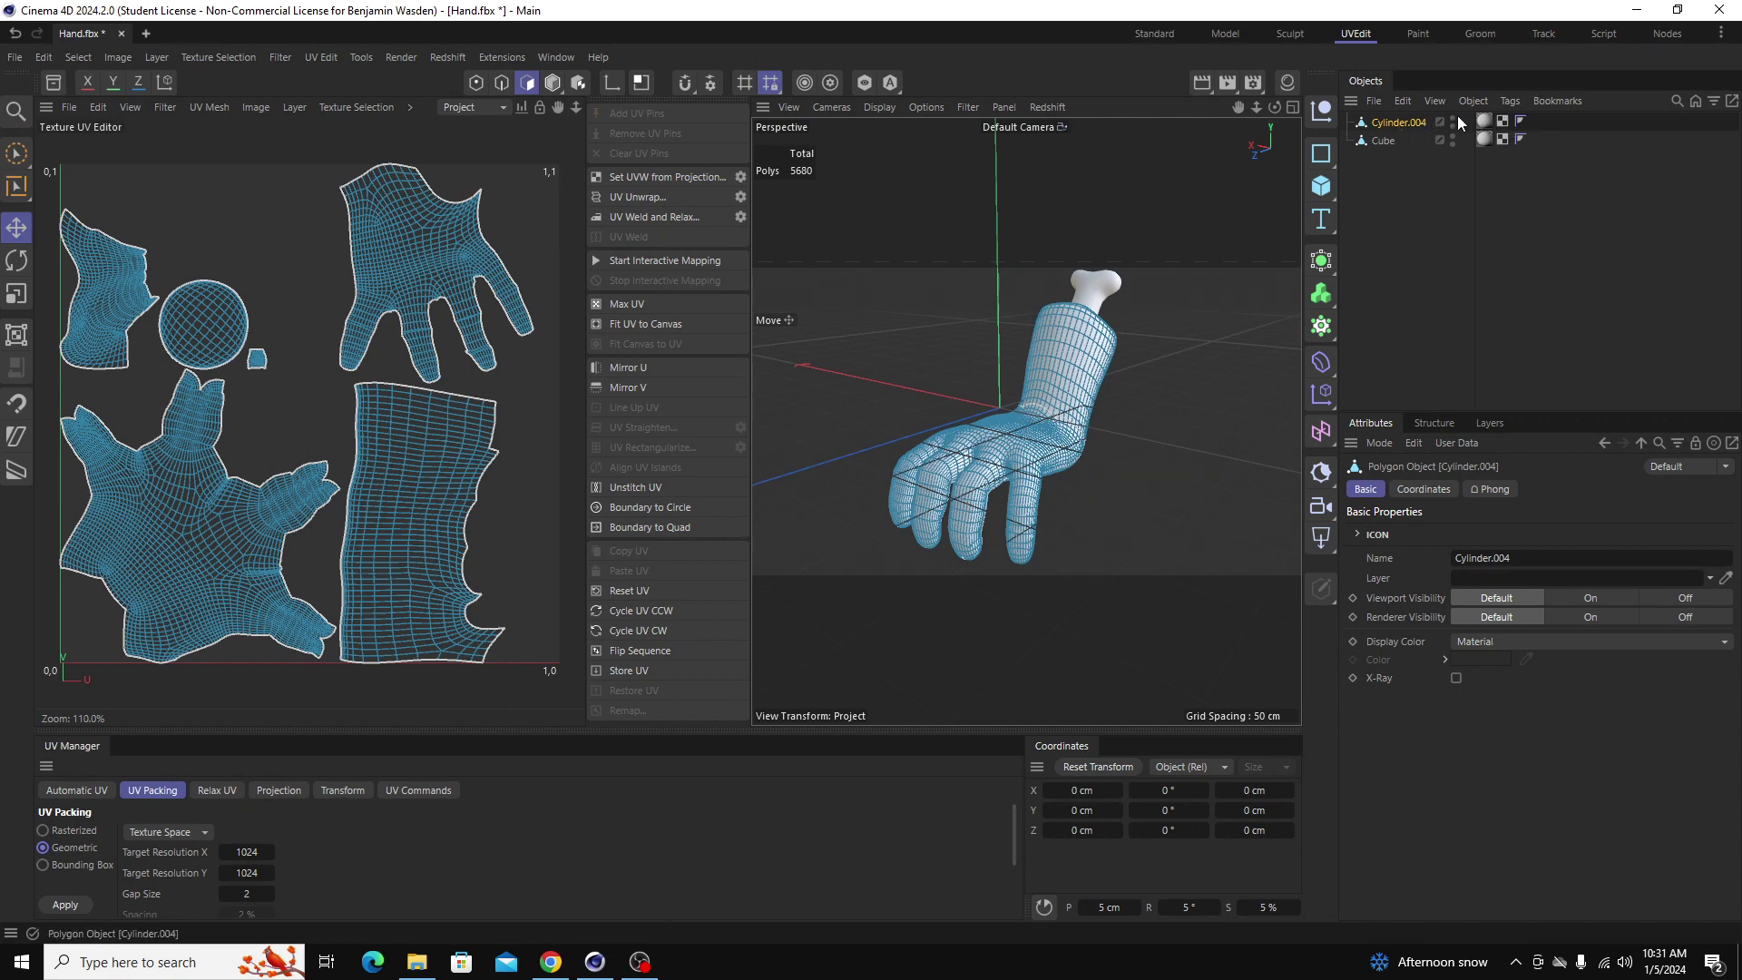
pyautogui.click(1501, 125)
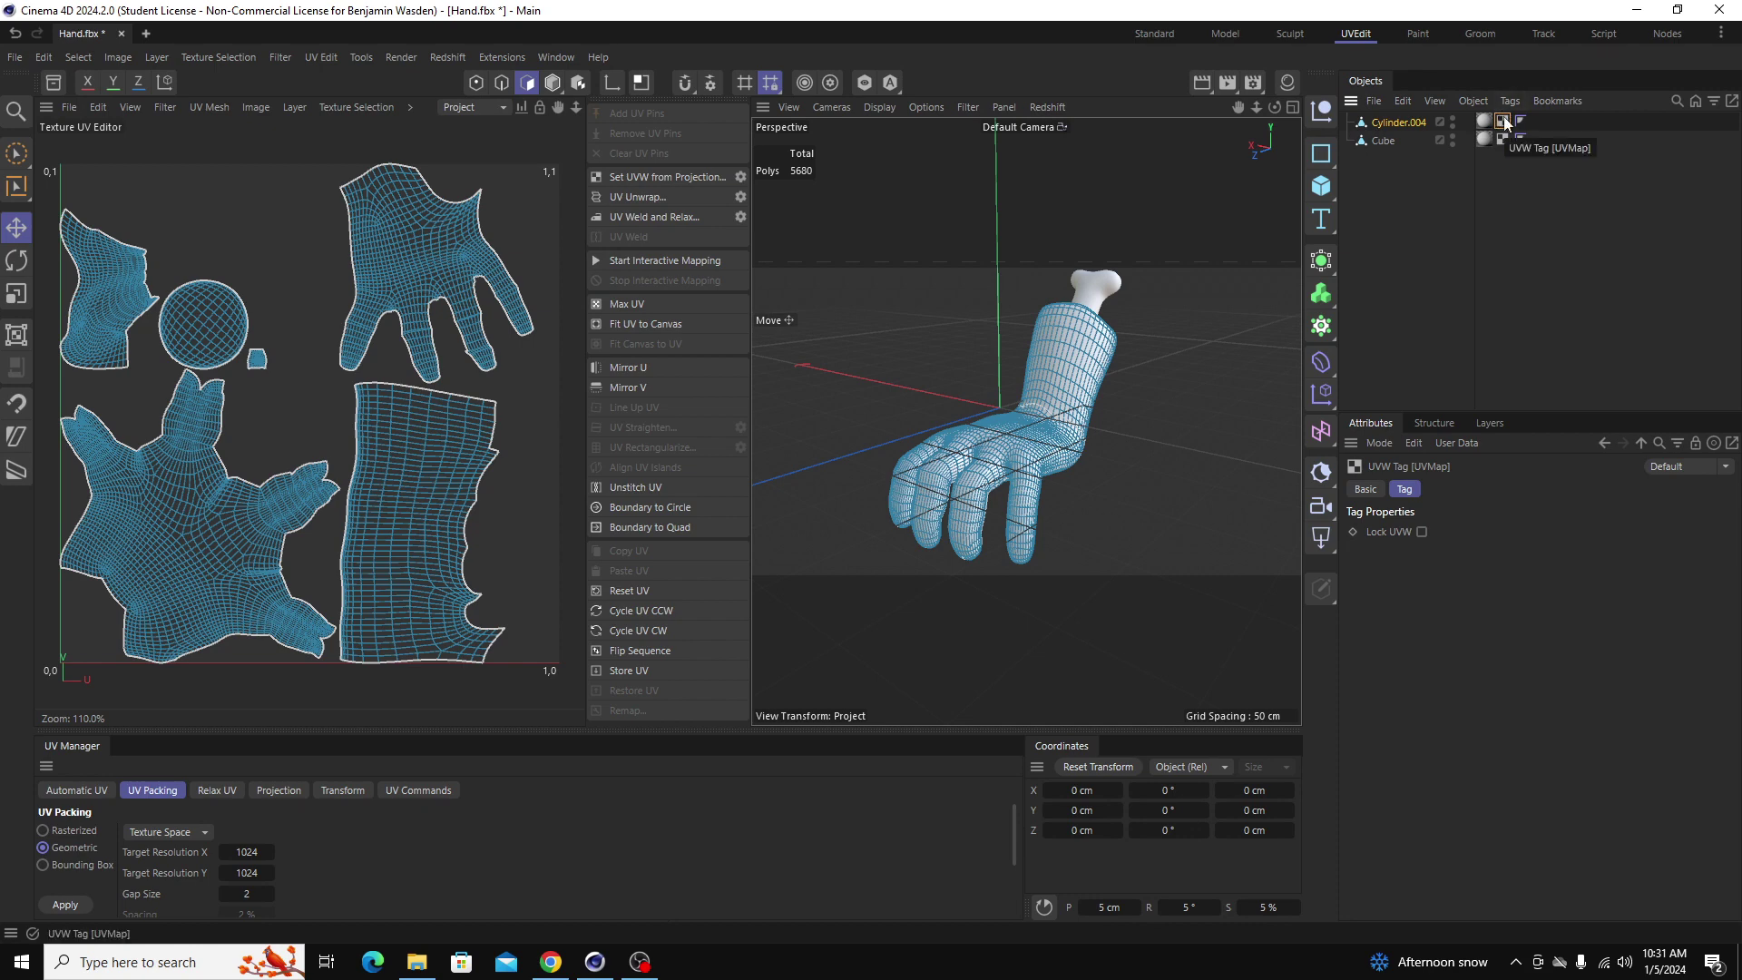
pyautogui.press('Delete')
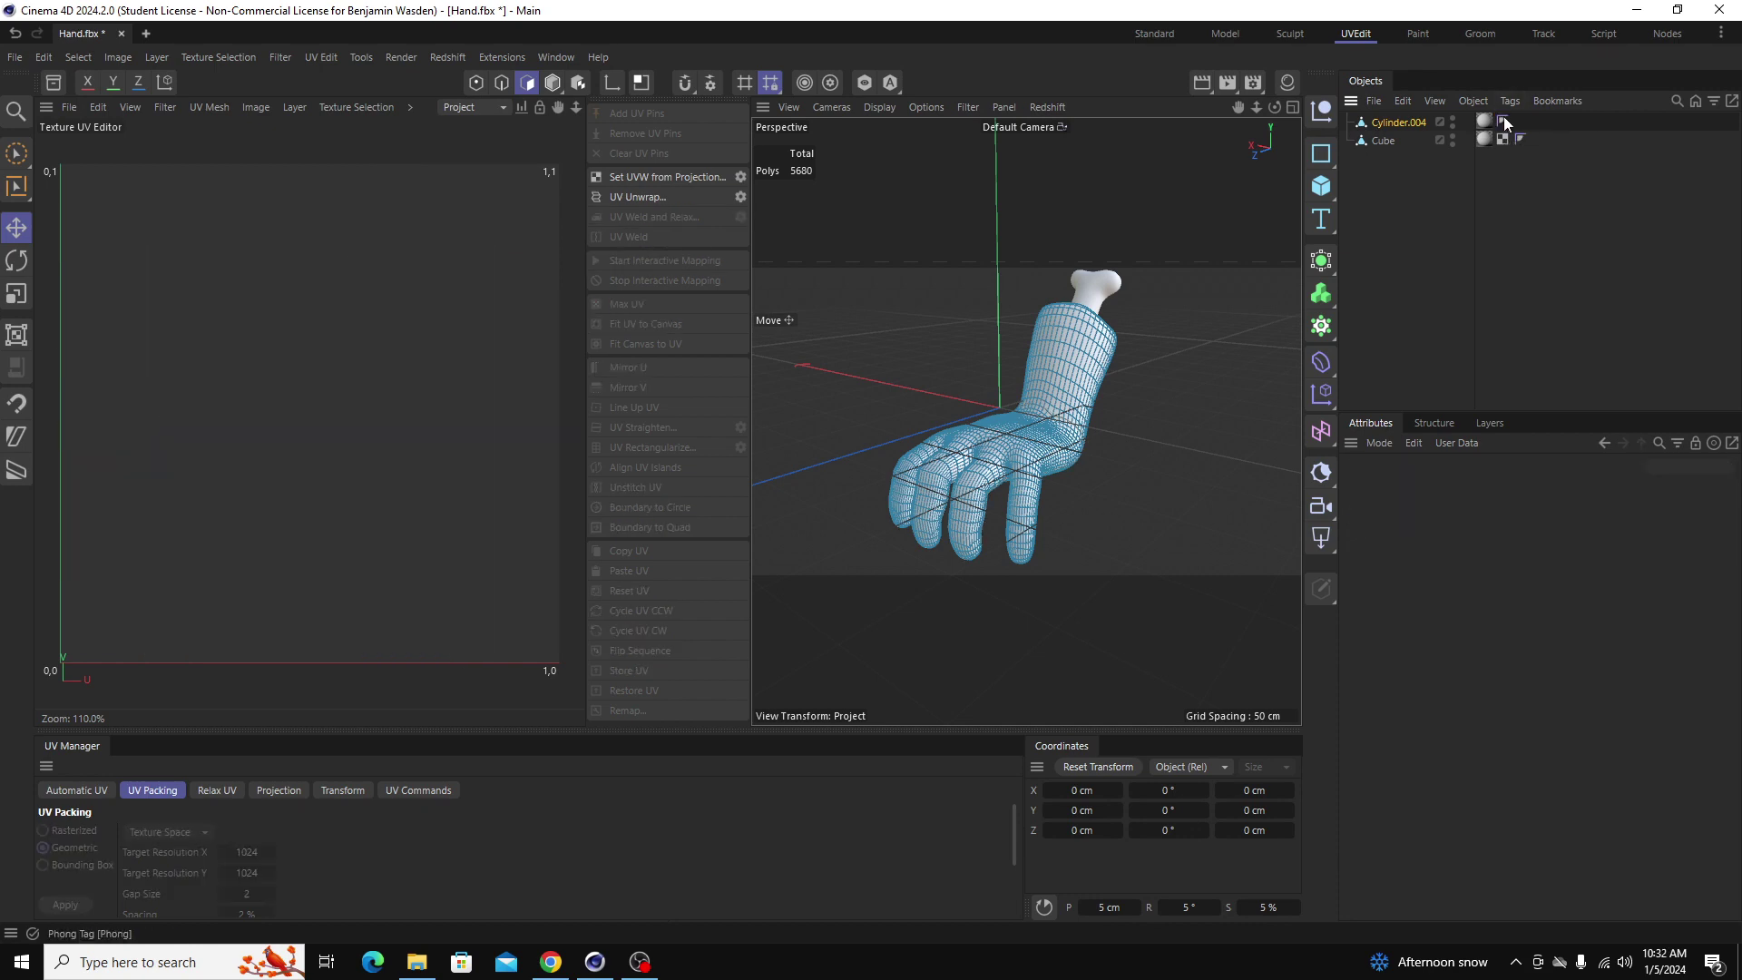
pyautogui.click(677, 177)
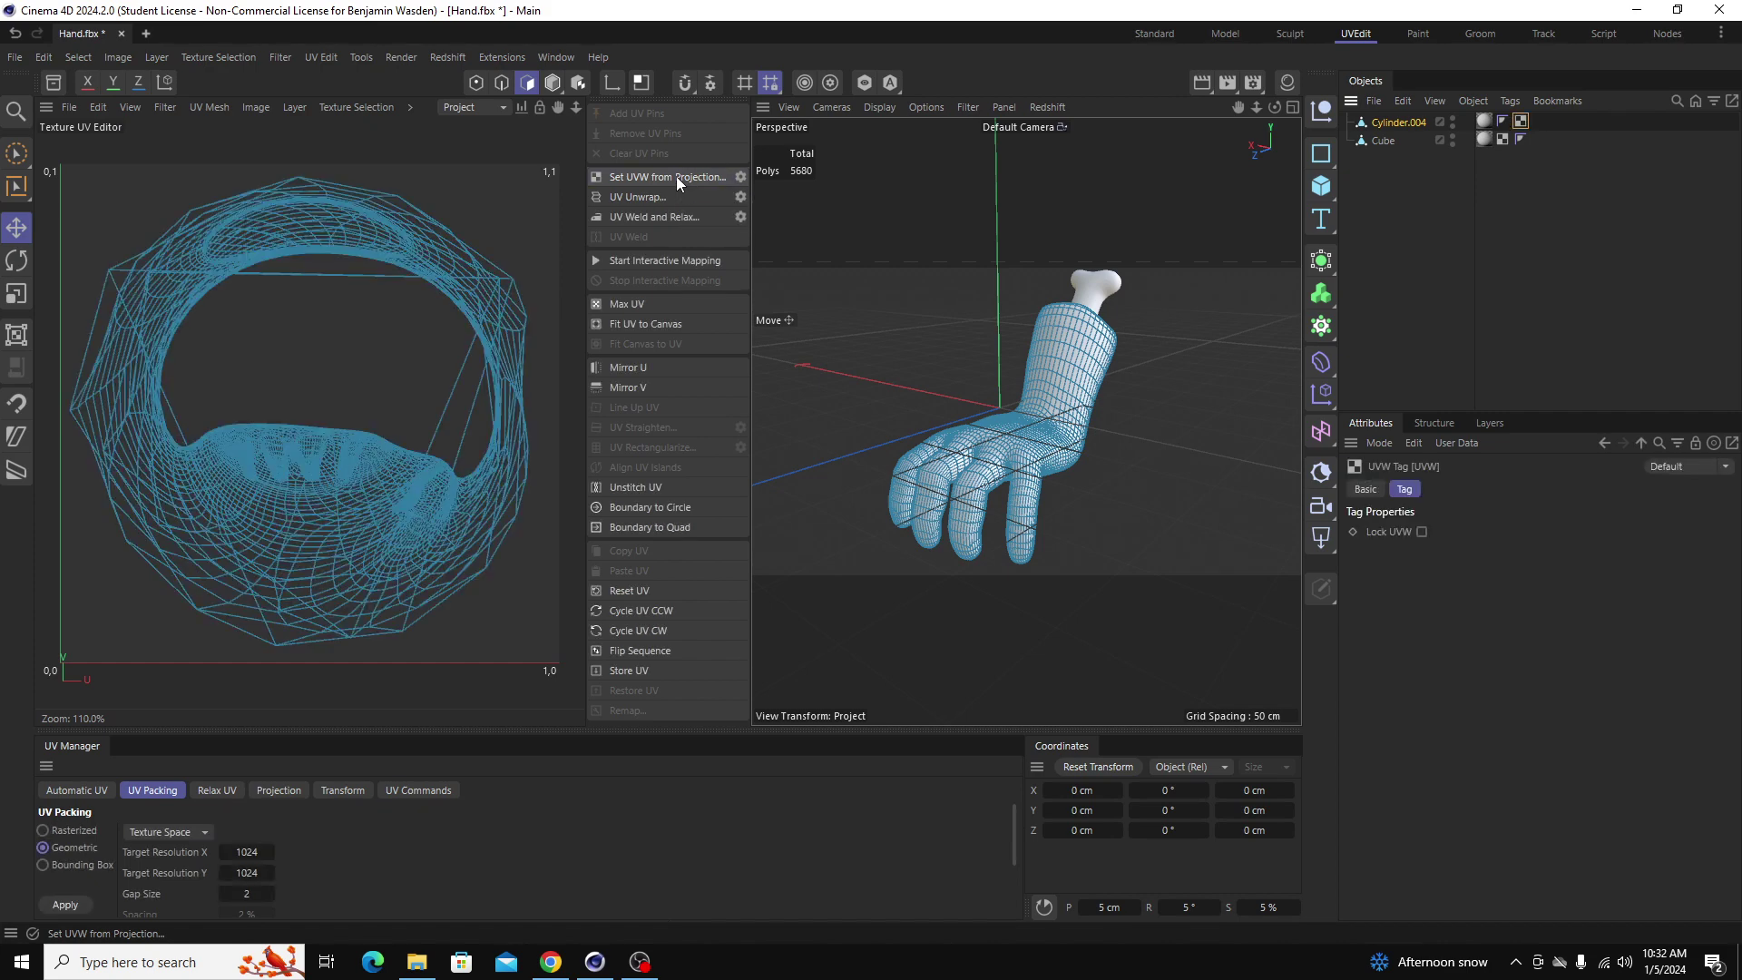
pyautogui.scroll(-2, 254, 392)
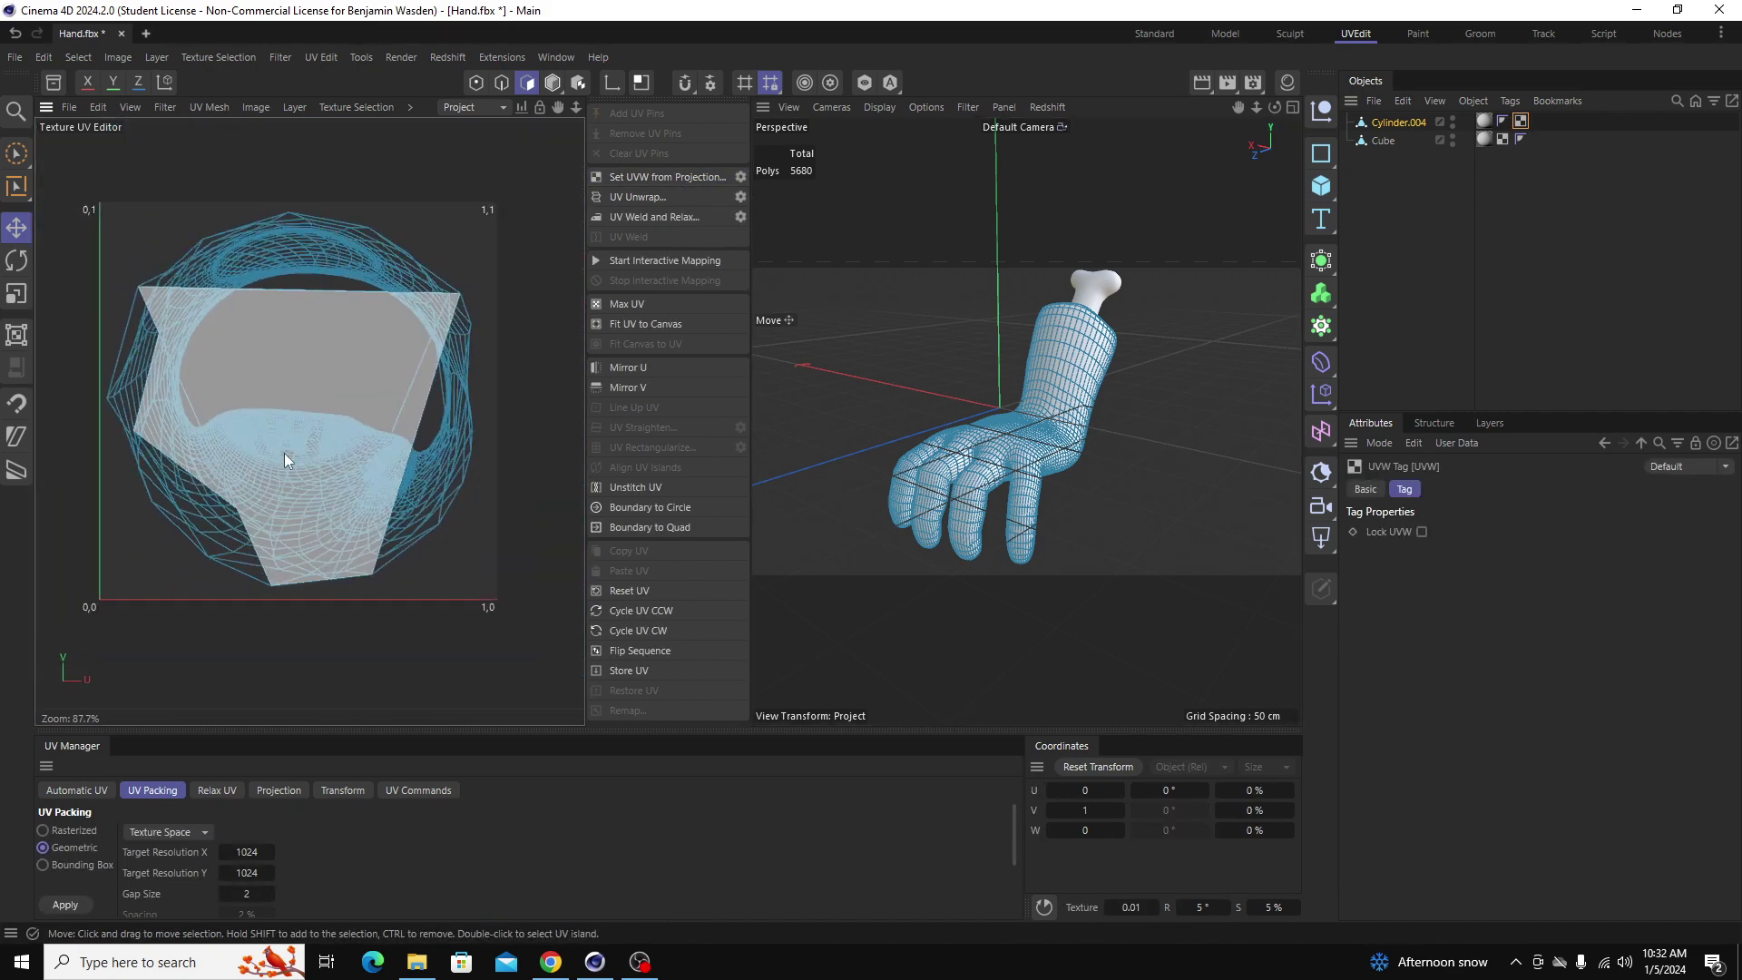
pyautogui.click(505, 497)
pyautogui.click(1400, 122)
pyautogui.scroll(2, 301, 499)
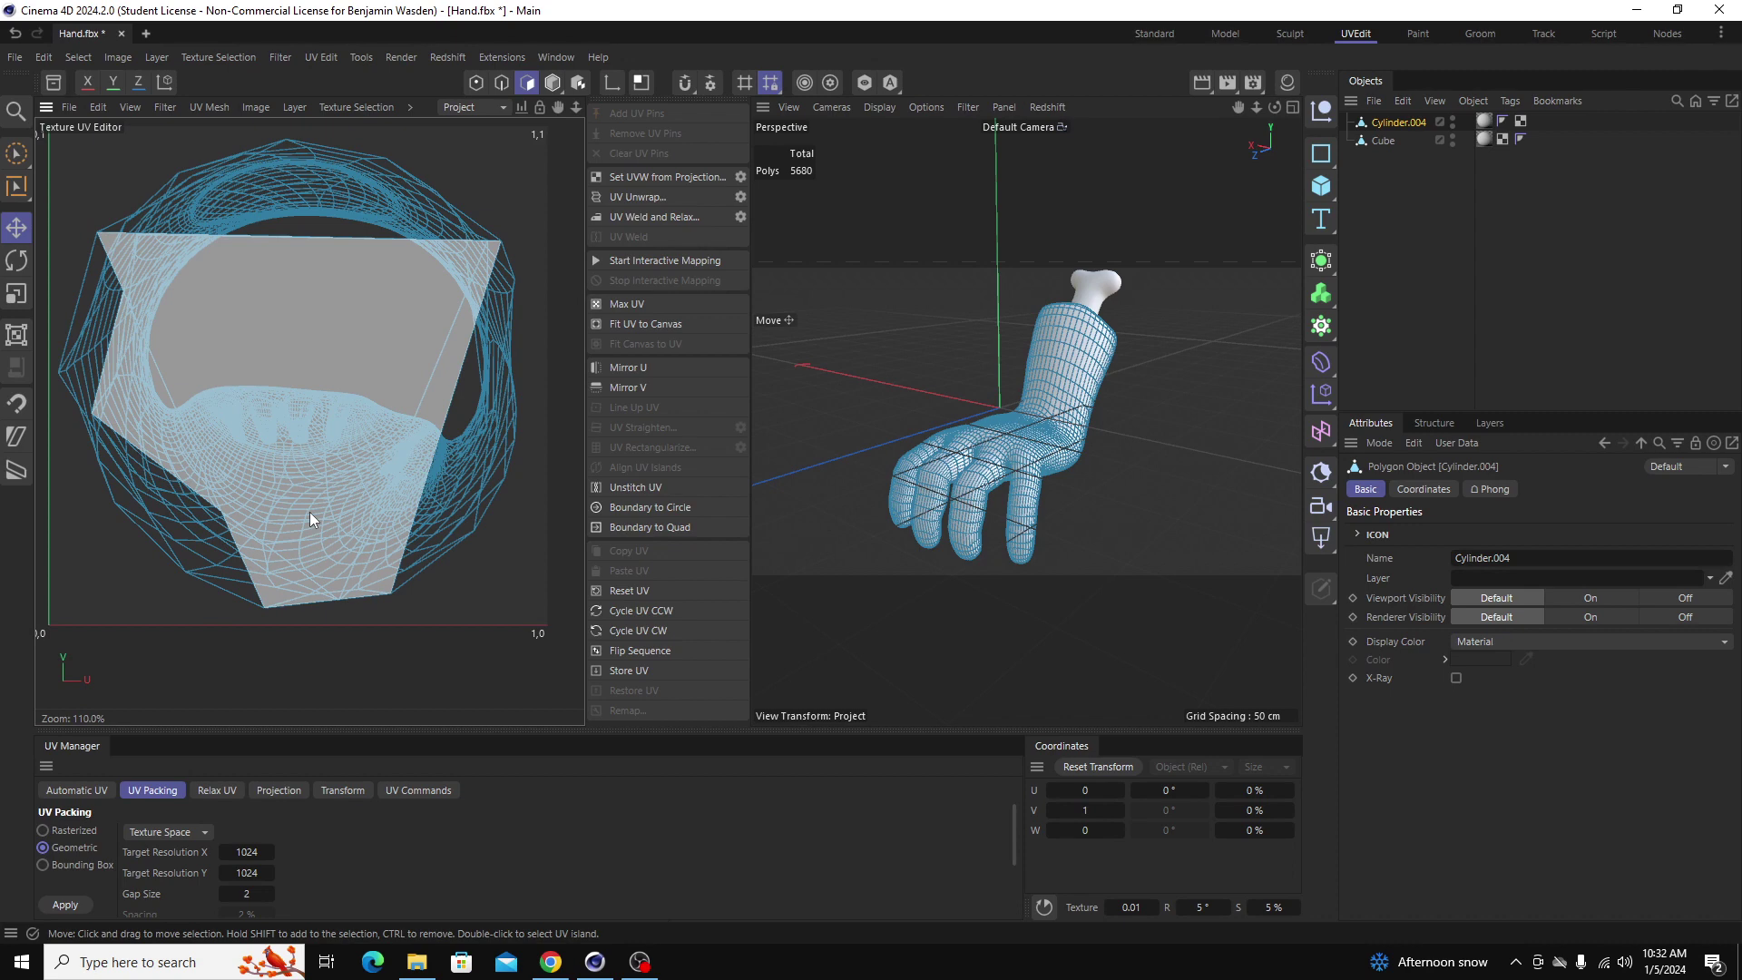
pyautogui.keyDown('alt'); pyautogui.moveTo(959, 457); pyautogui.dragTo(1047, 493); pyautogui.keyUp('alt')
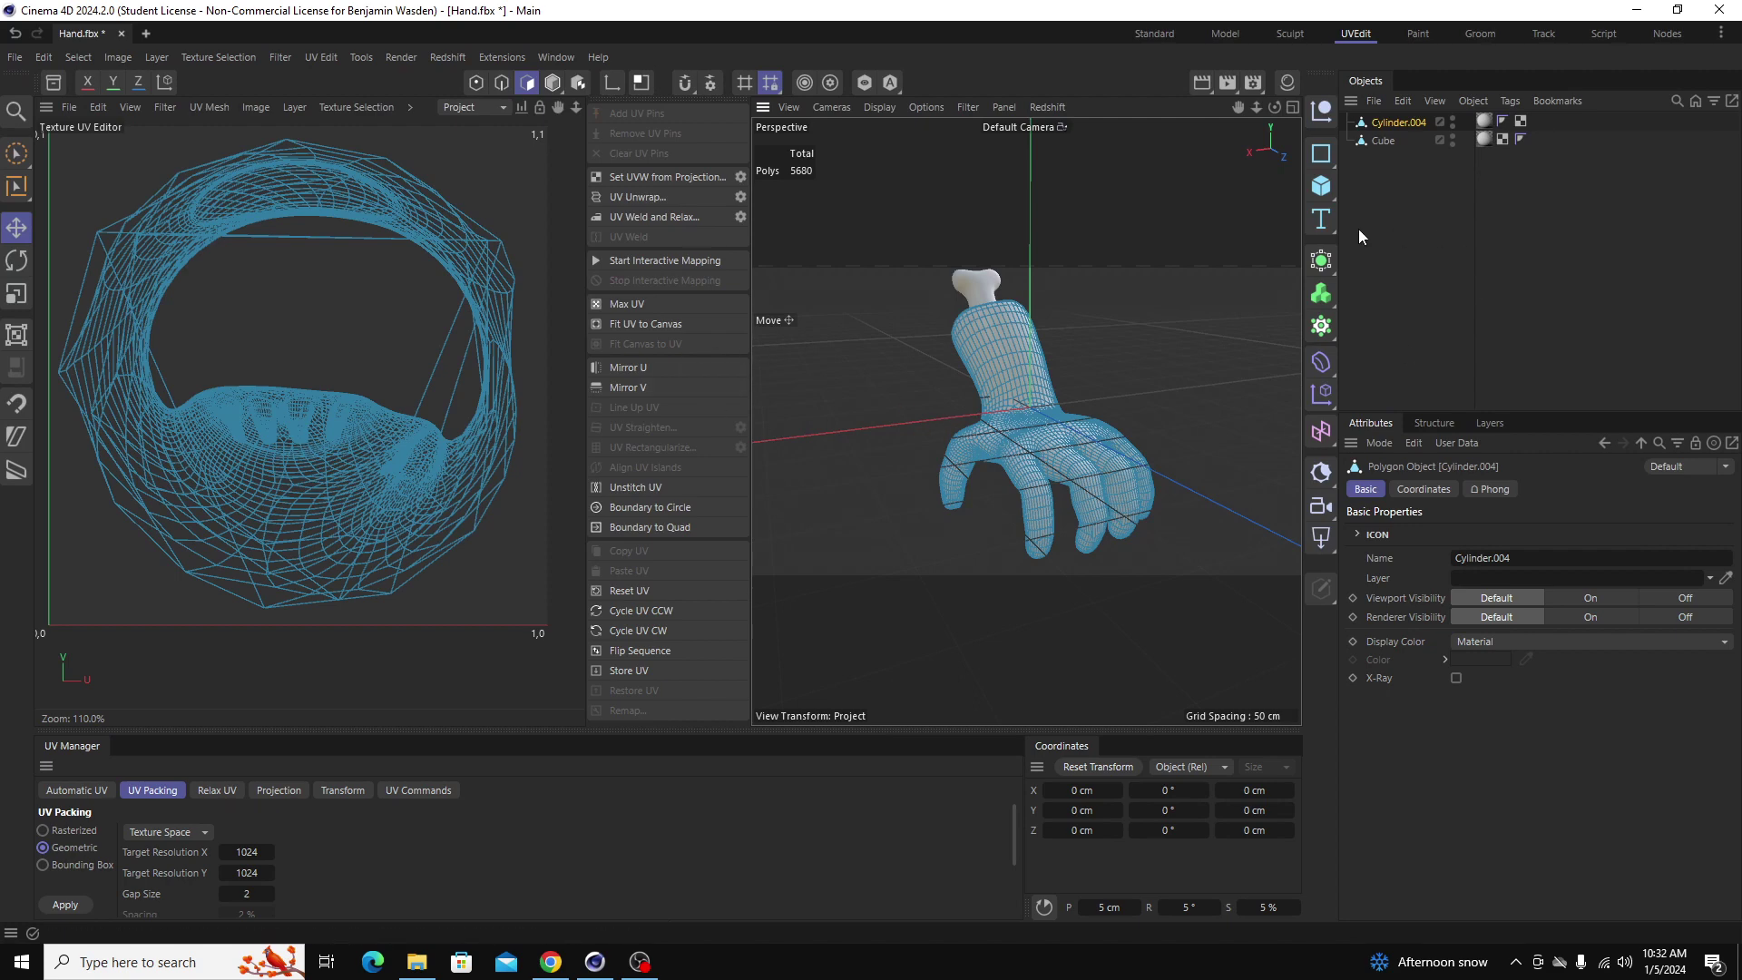
pyautogui.hotkey('ctrl', 'z')
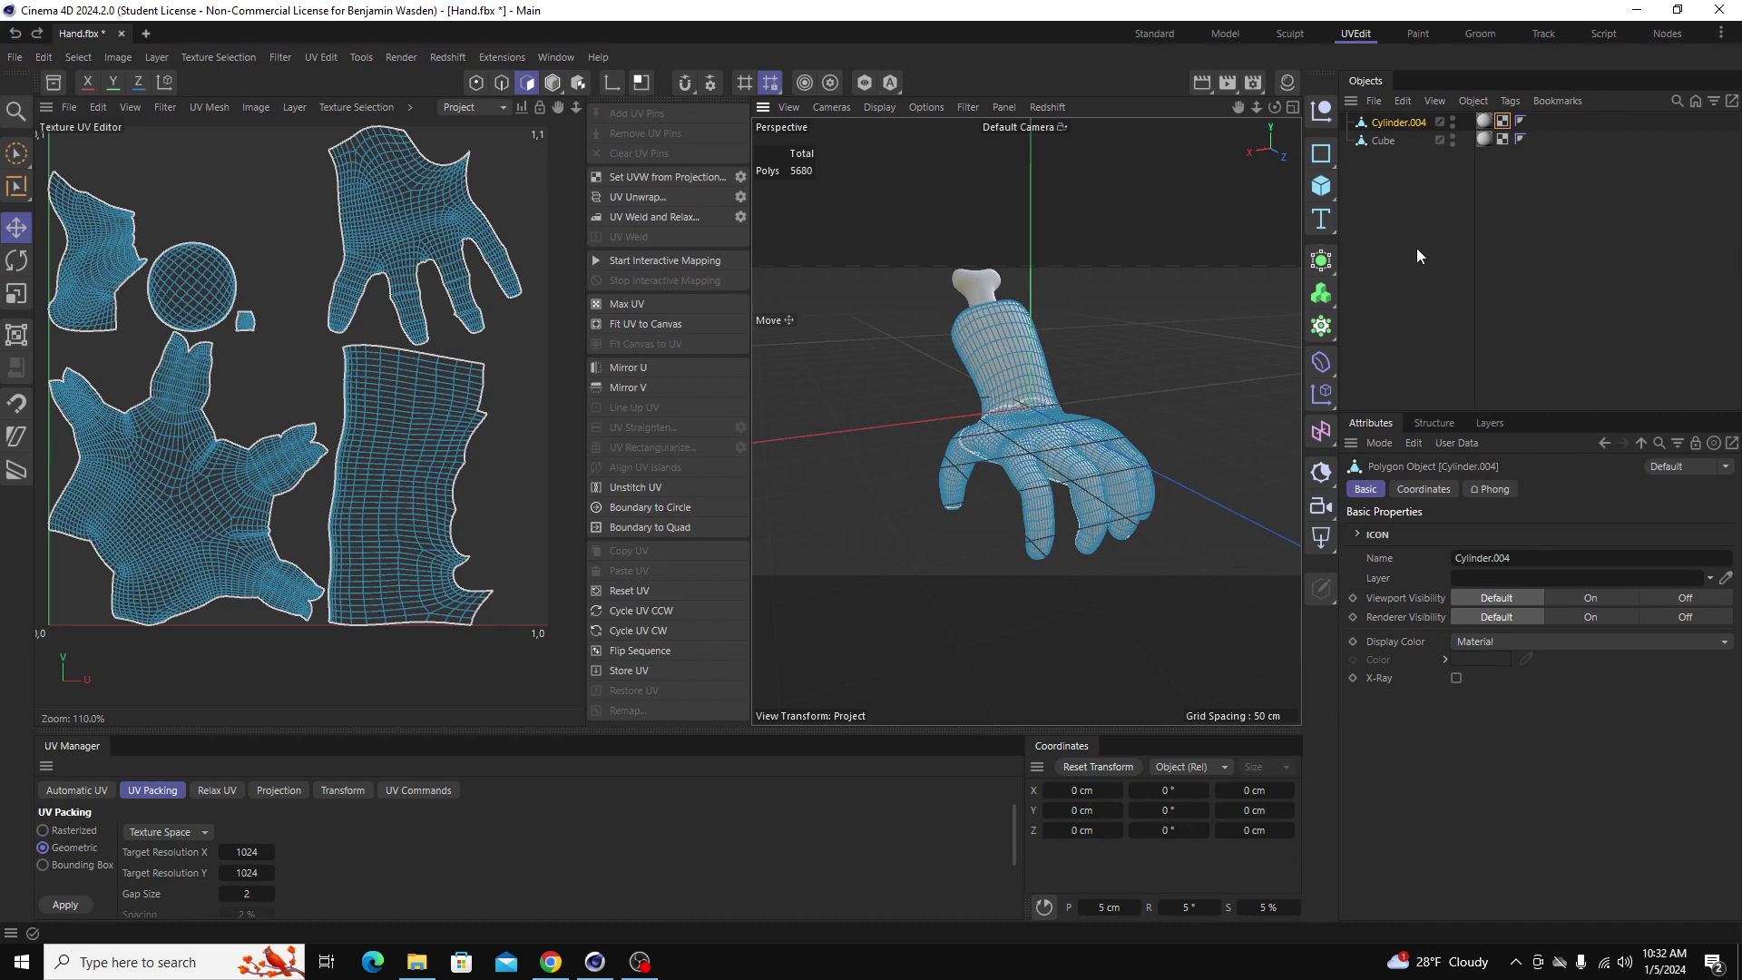
# Step: Drag the checker material Mat onto the hand, then orbit and zoom to inspect the pattern
pyautogui.click(1414, 258)
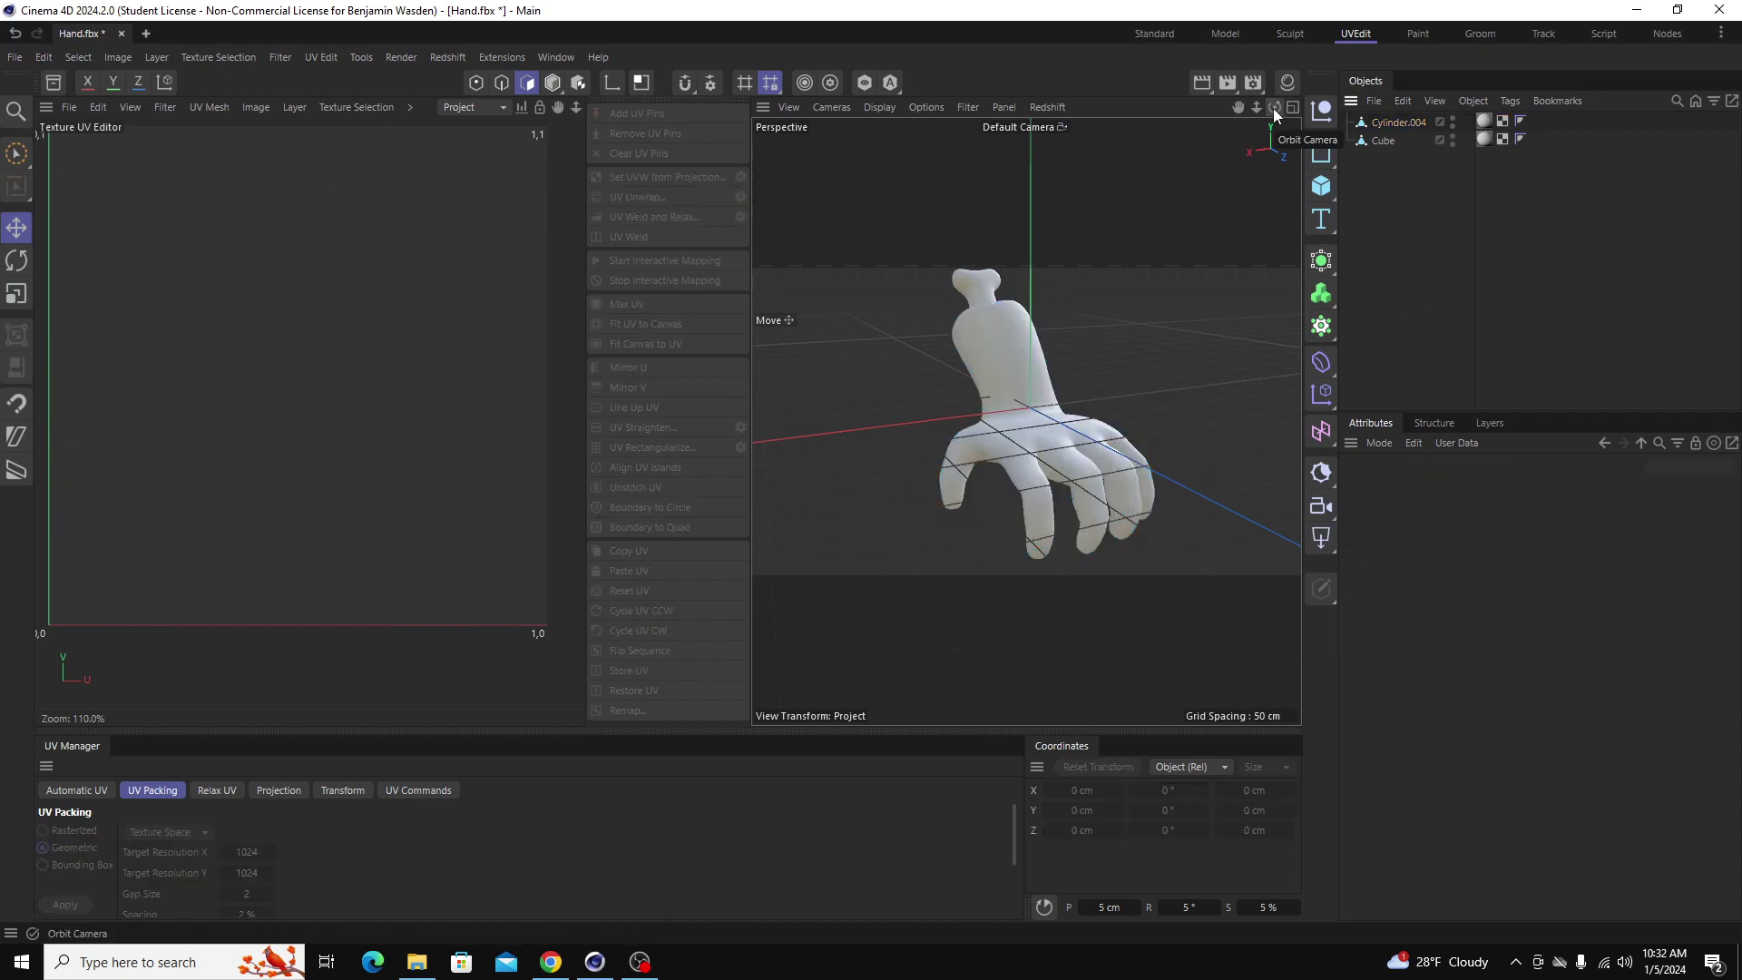
pyautogui.click(1287, 84)
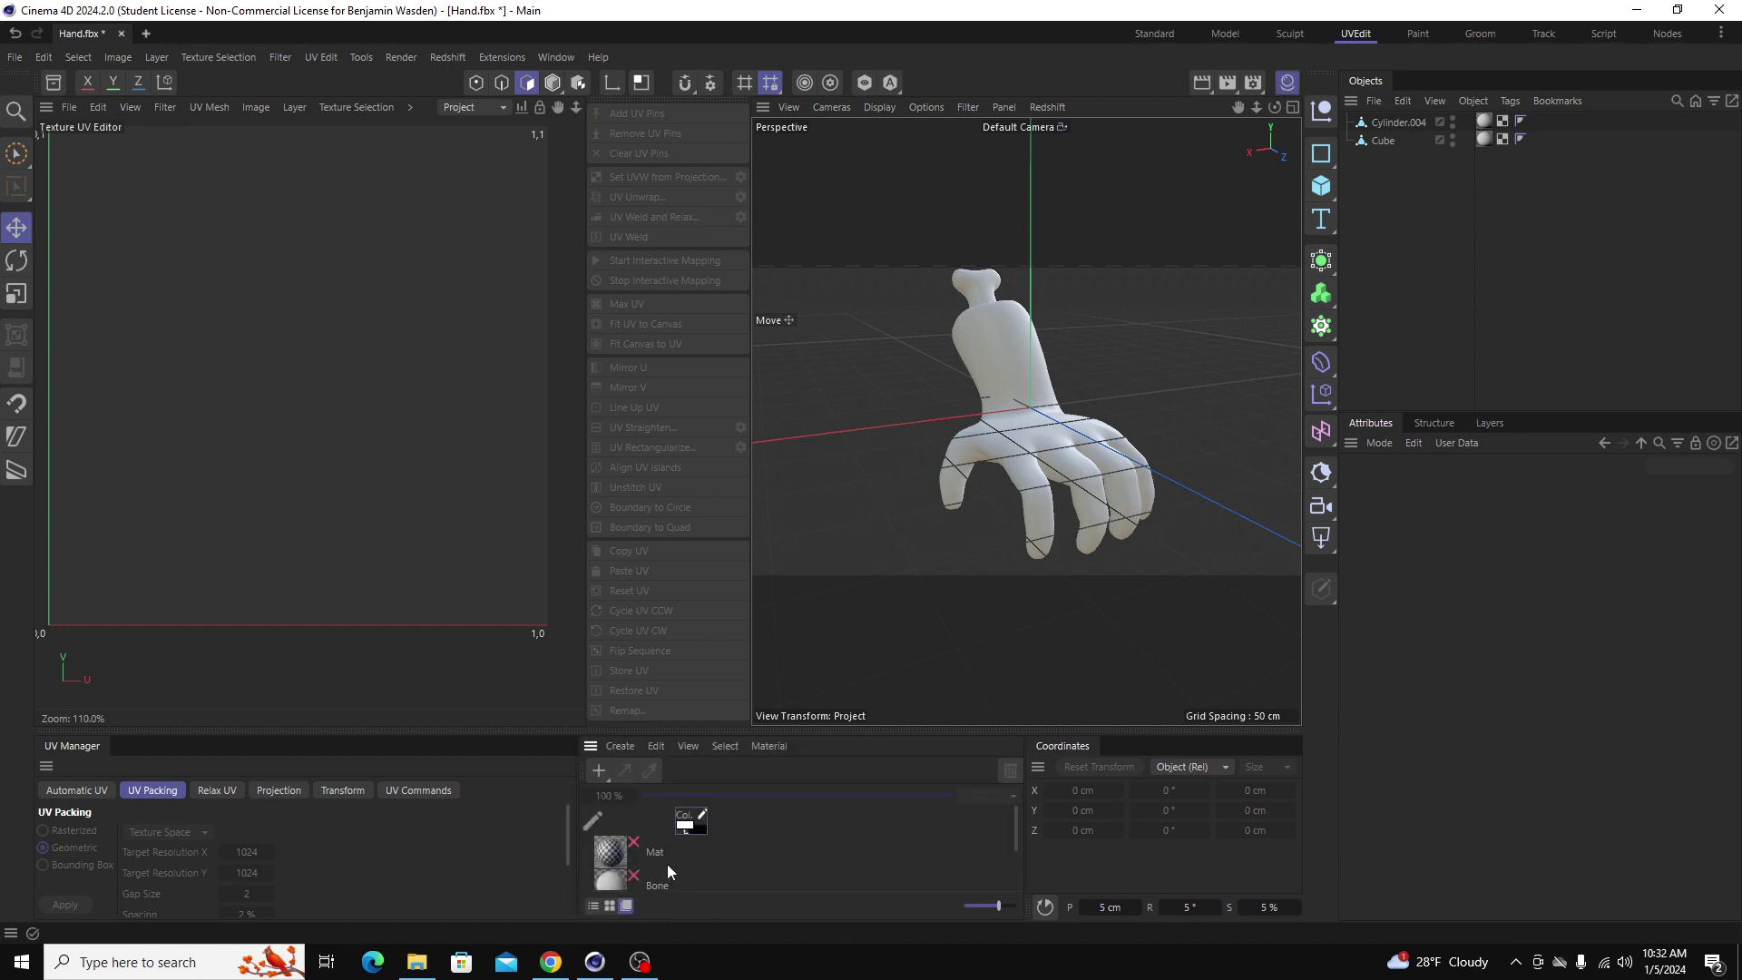
pyautogui.moveTo(626, 850); pyautogui.dragTo(1034, 489)
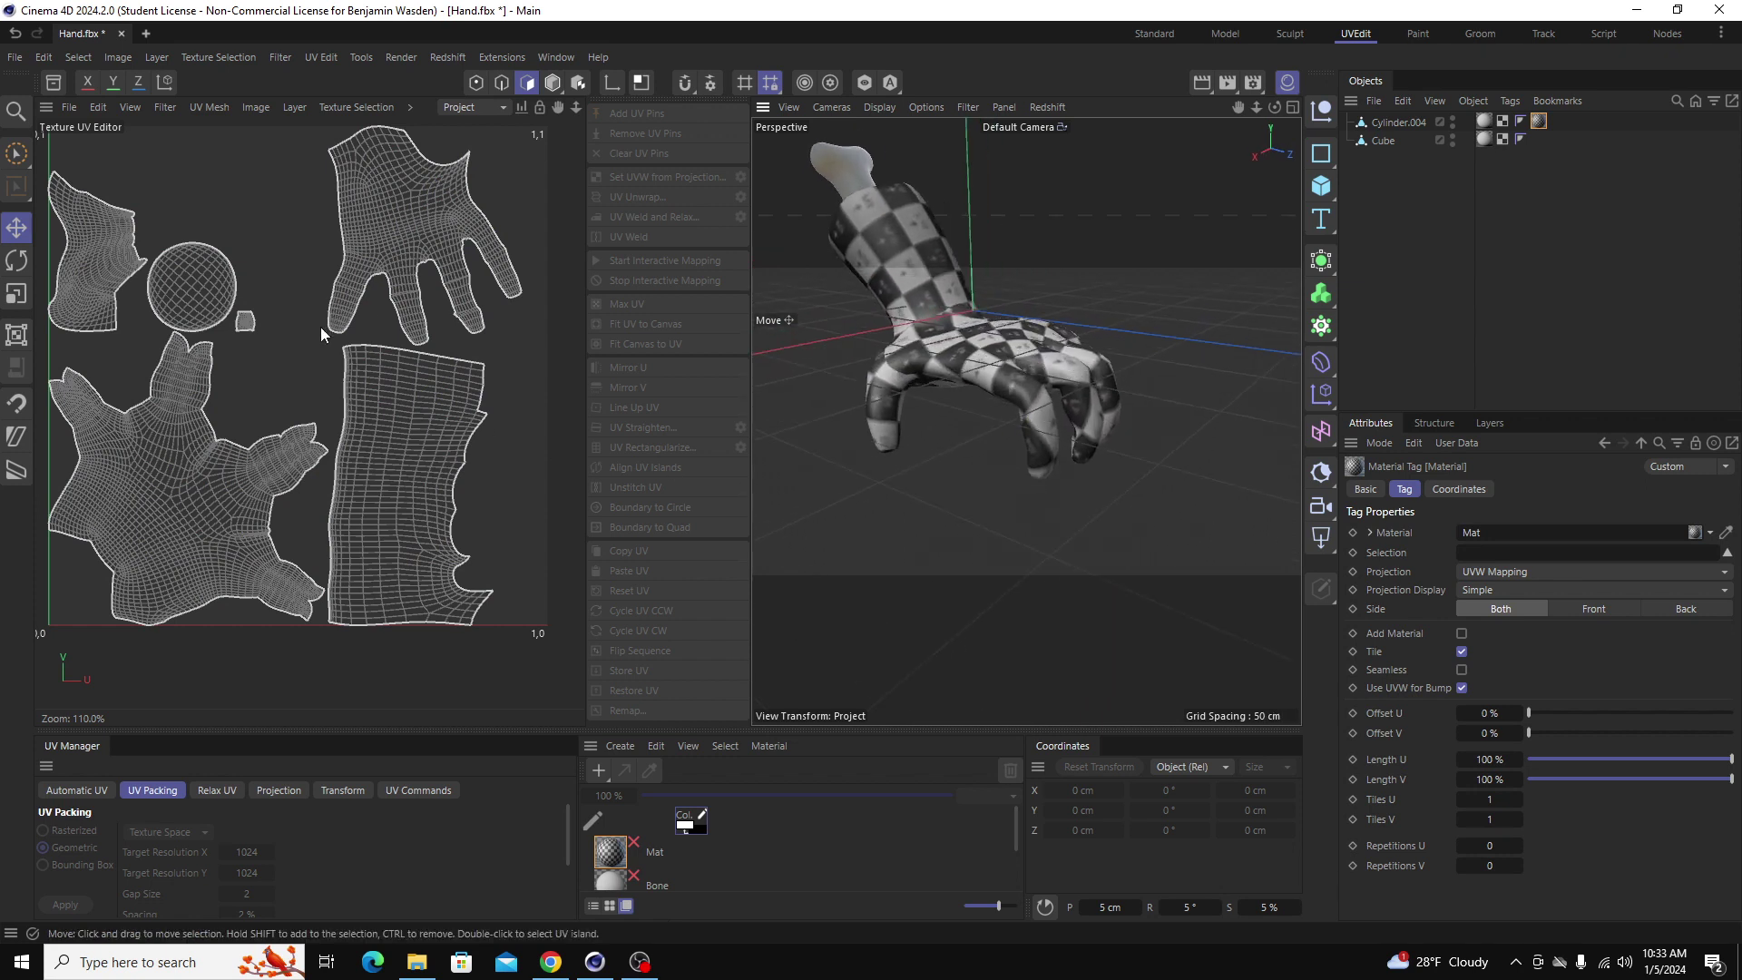
pyautogui.keyDown('alt'); pyautogui.moveTo(962, 435); pyautogui.dragTo(1004, 379); pyautogui.keyUp('alt')
pyautogui.scroll(5, 987, 390)
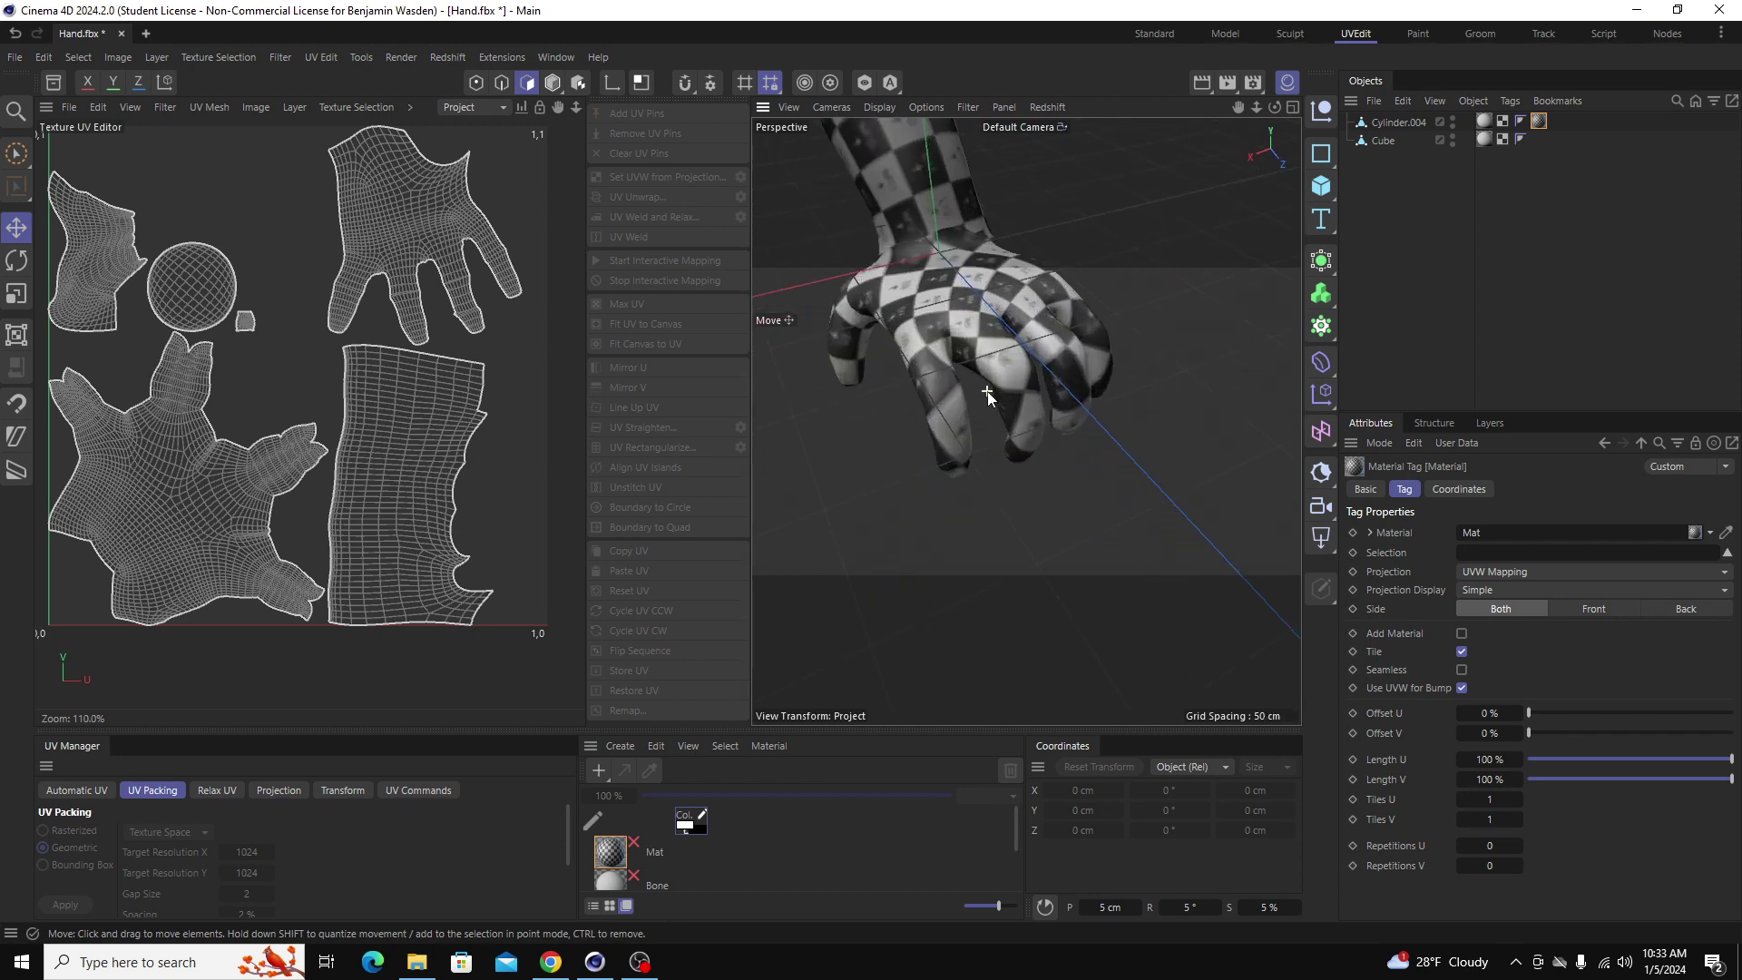
pyautogui.keyDown('alt'); pyautogui.moveTo(987, 390); pyautogui.dragTo(1092, 494, button='middle'); pyautogui.keyUp('alt')
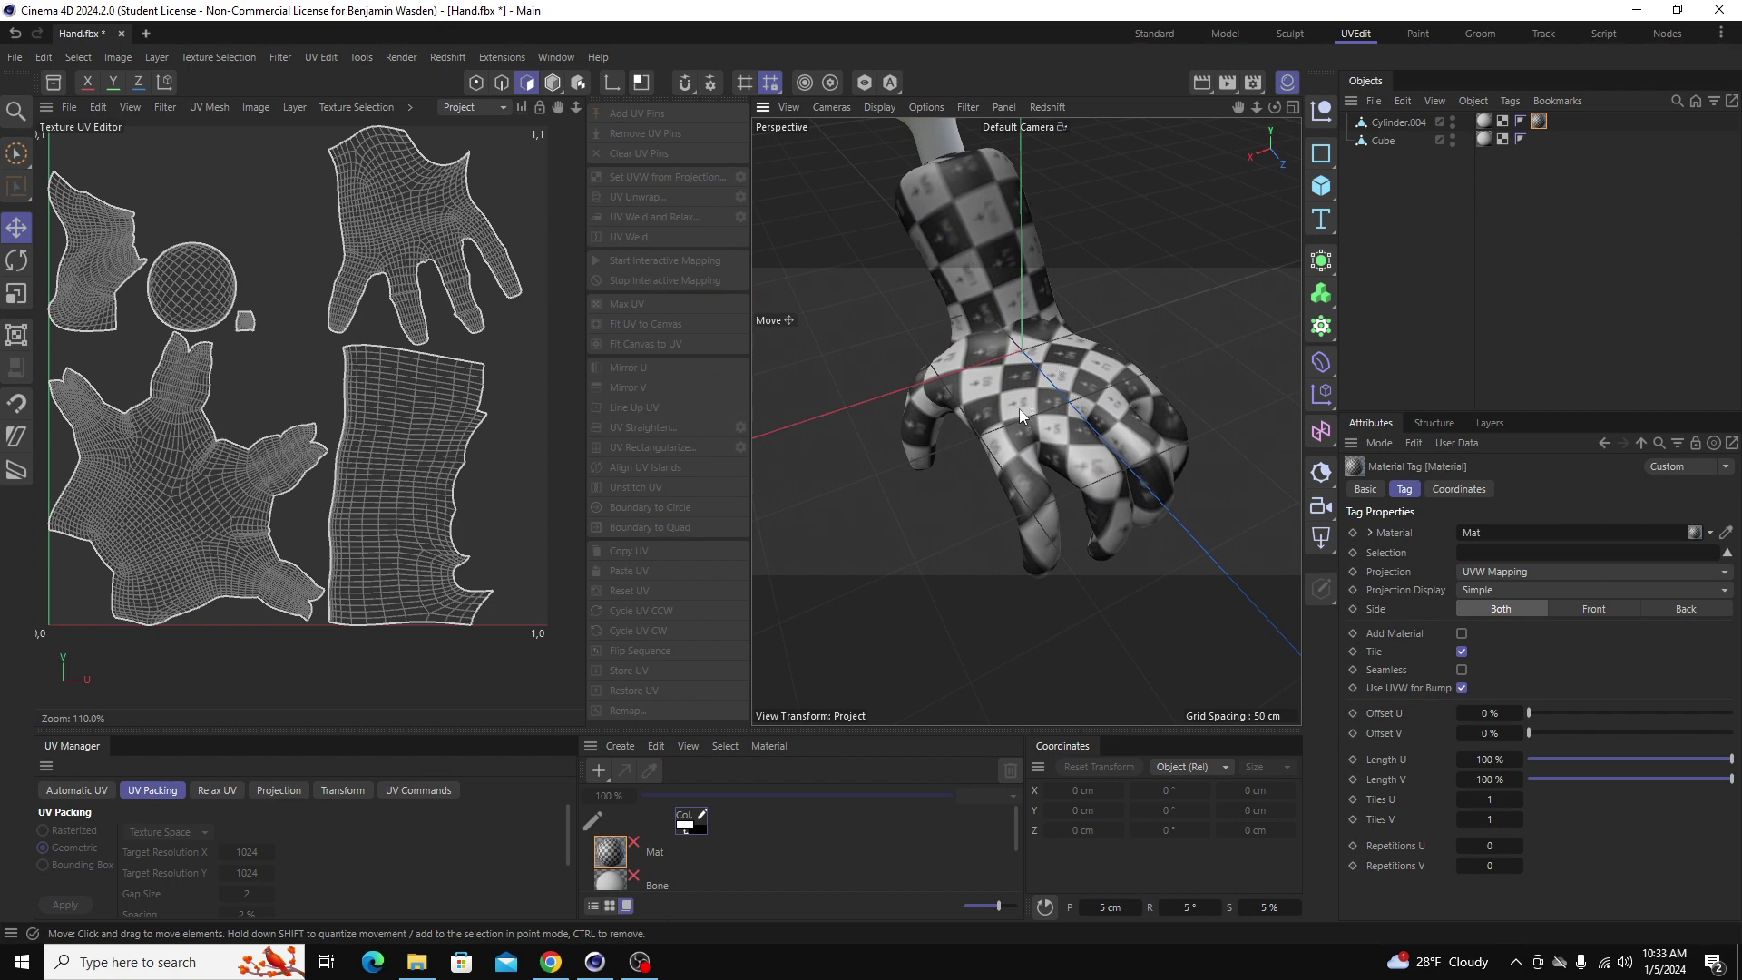
pyautogui.keyDown('alt'); pyautogui.moveTo(1045, 366); pyautogui.dragTo(1123, 421); pyautogui.keyUp('alt')
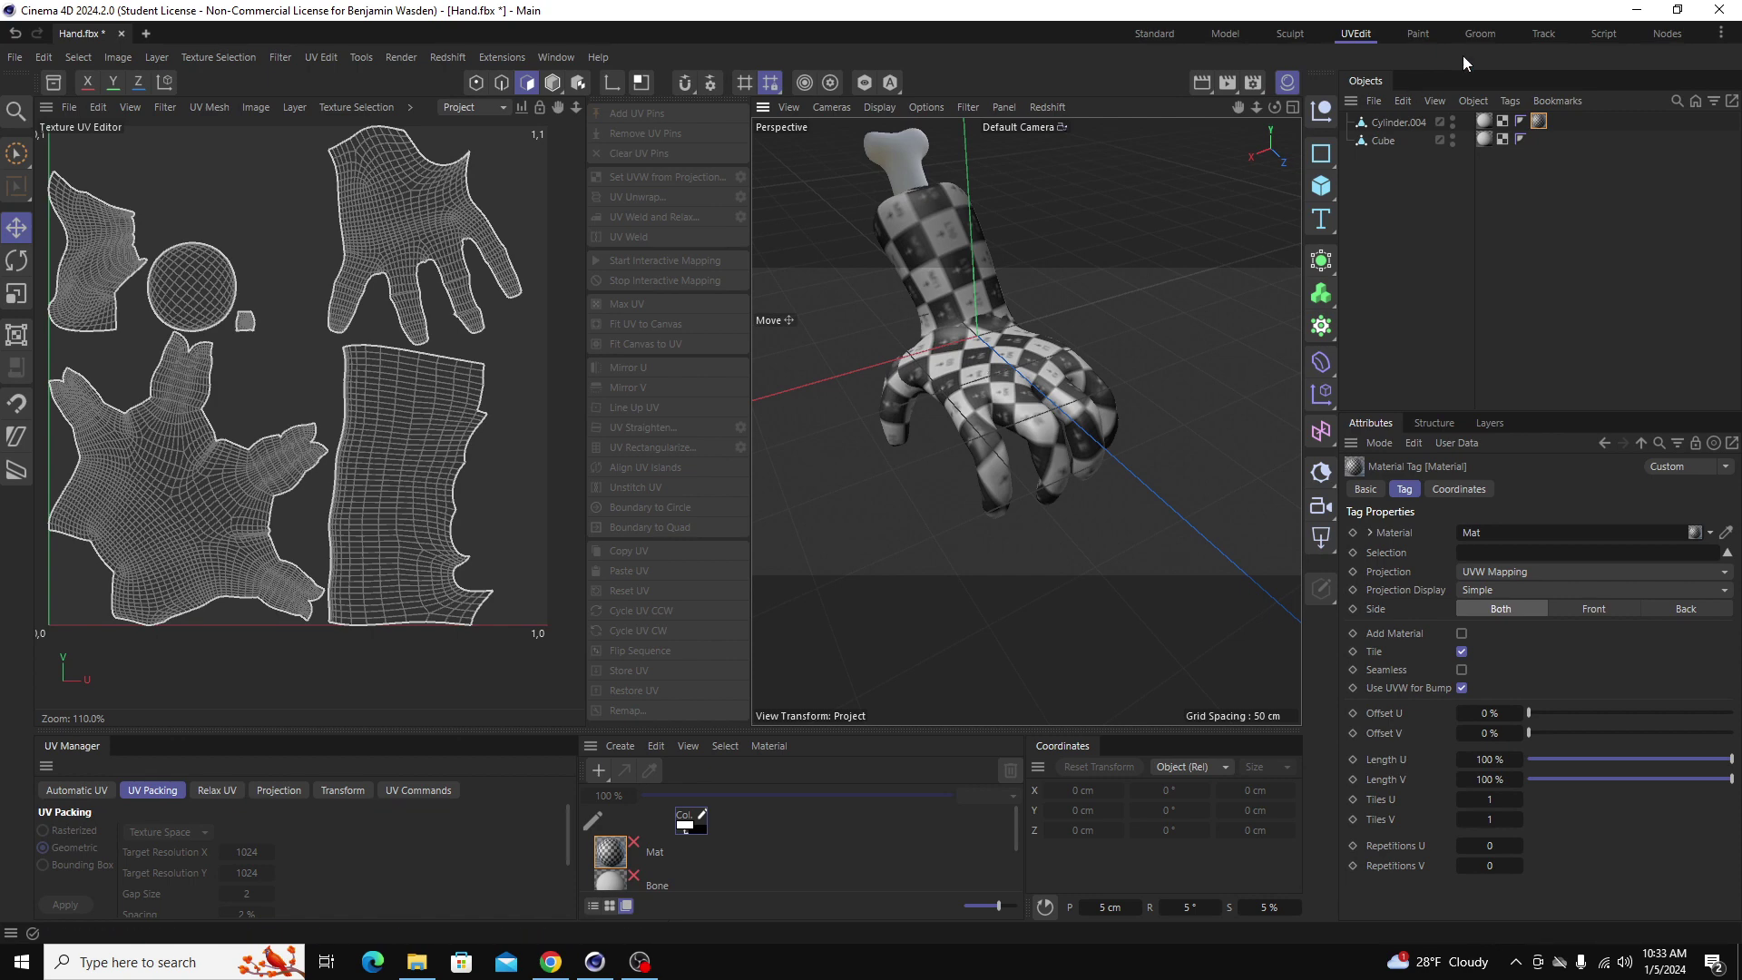
# Step: Delete the hand's existing UVW tag and return to the standard modelling layout
pyautogui.click(1503, 122)
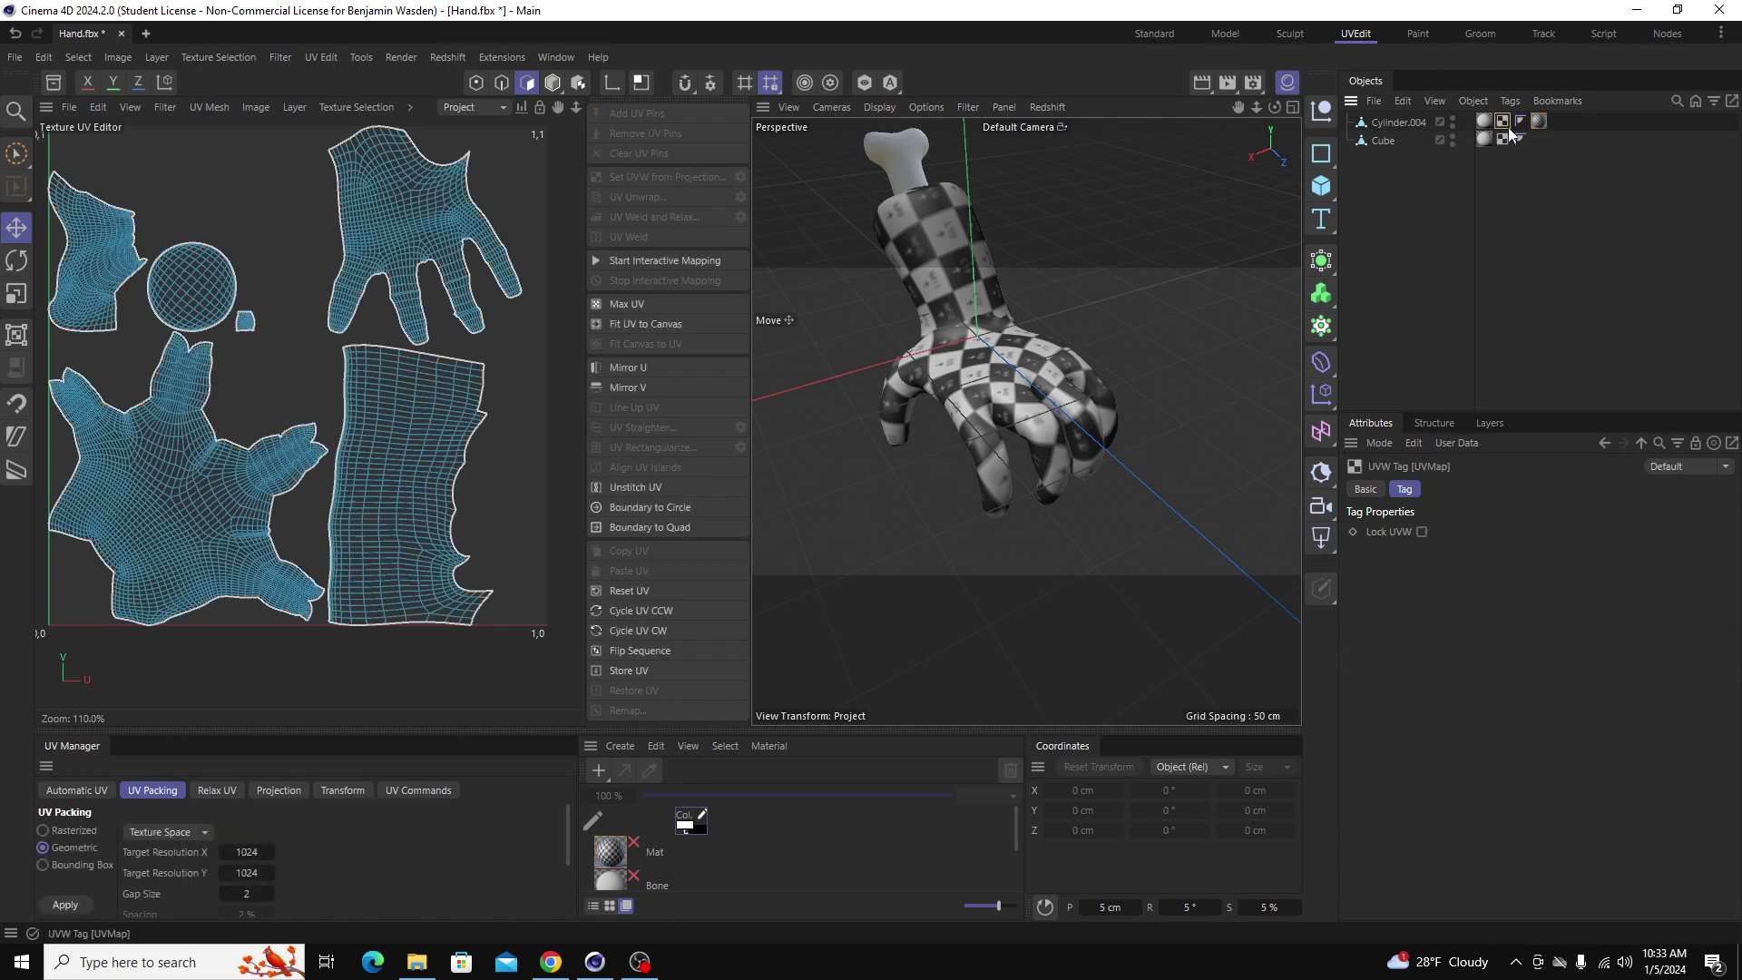
pyautogui.press('Delete')
pyautogui.click(1521, 121)
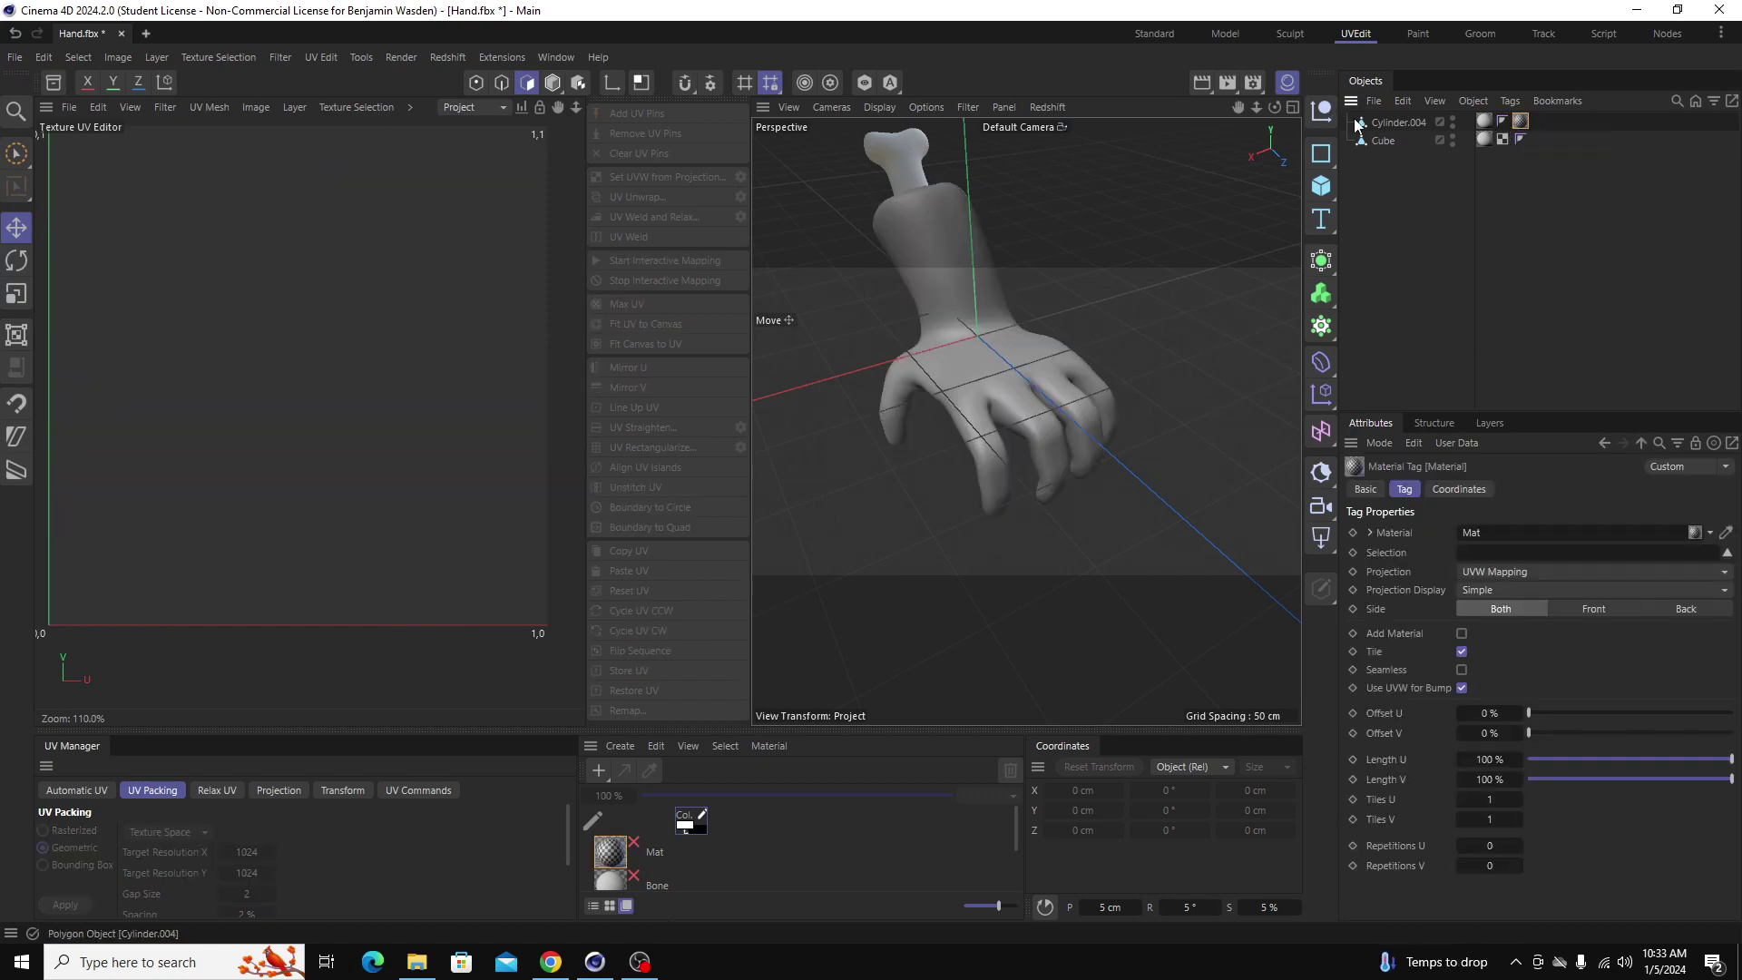
pyautogui.click(1572, 186)
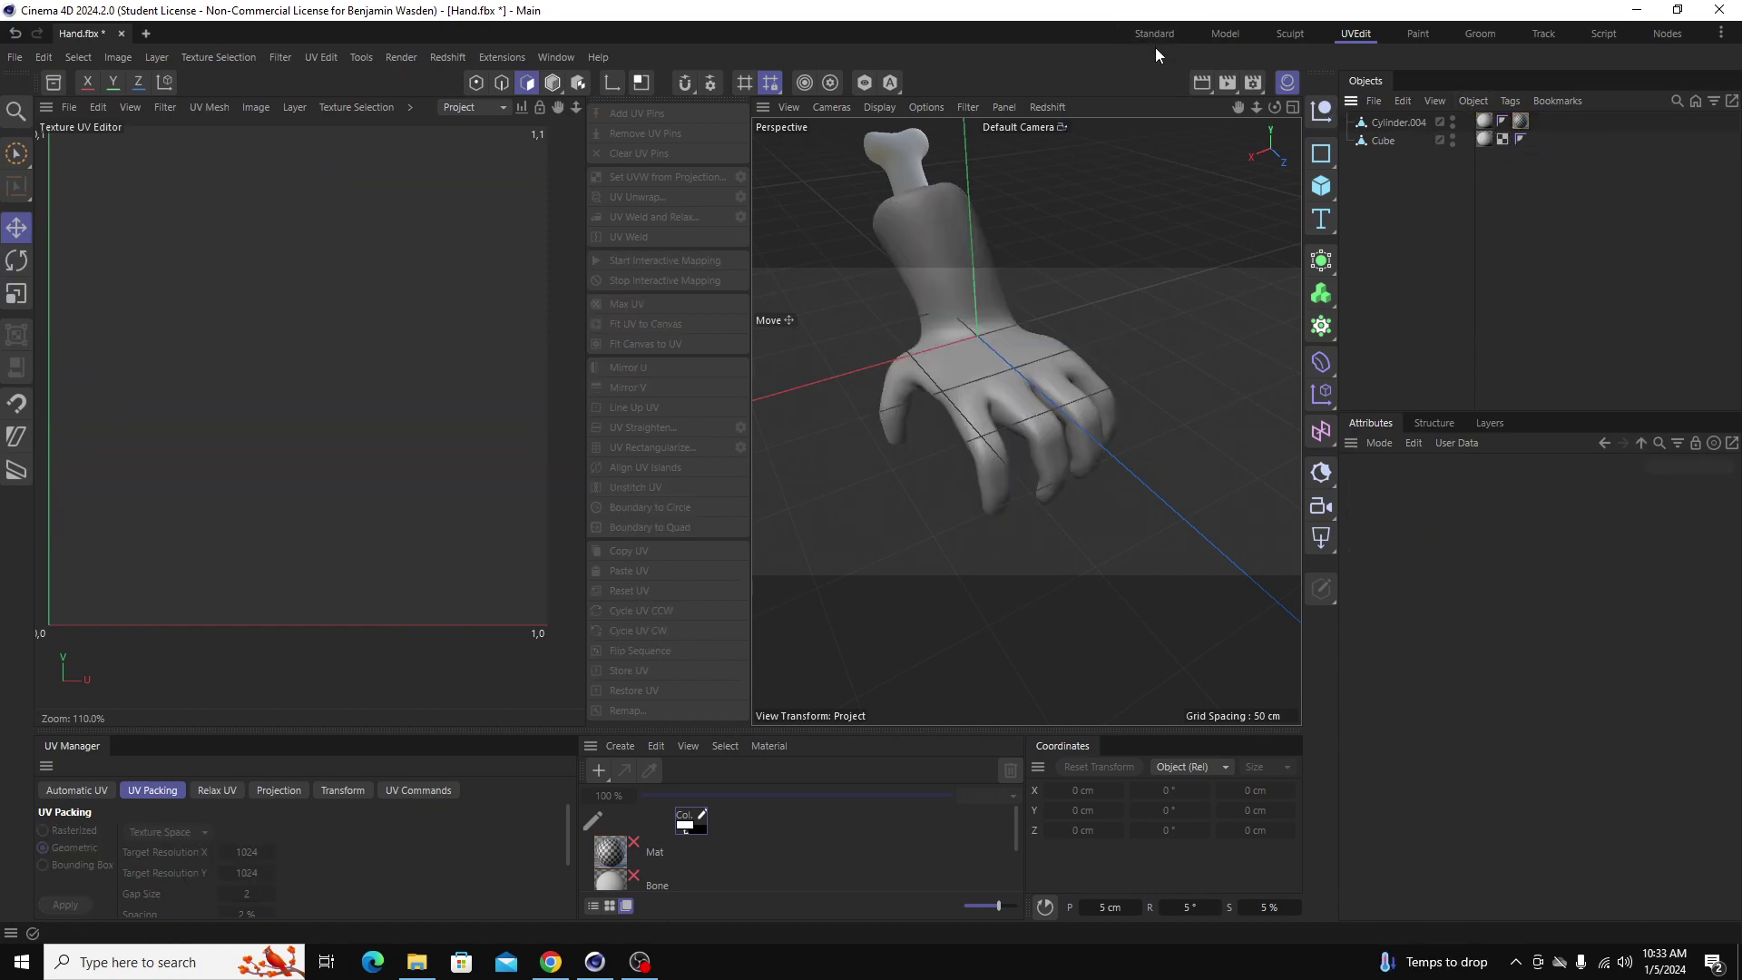
pyautogui.click(1158, 37)
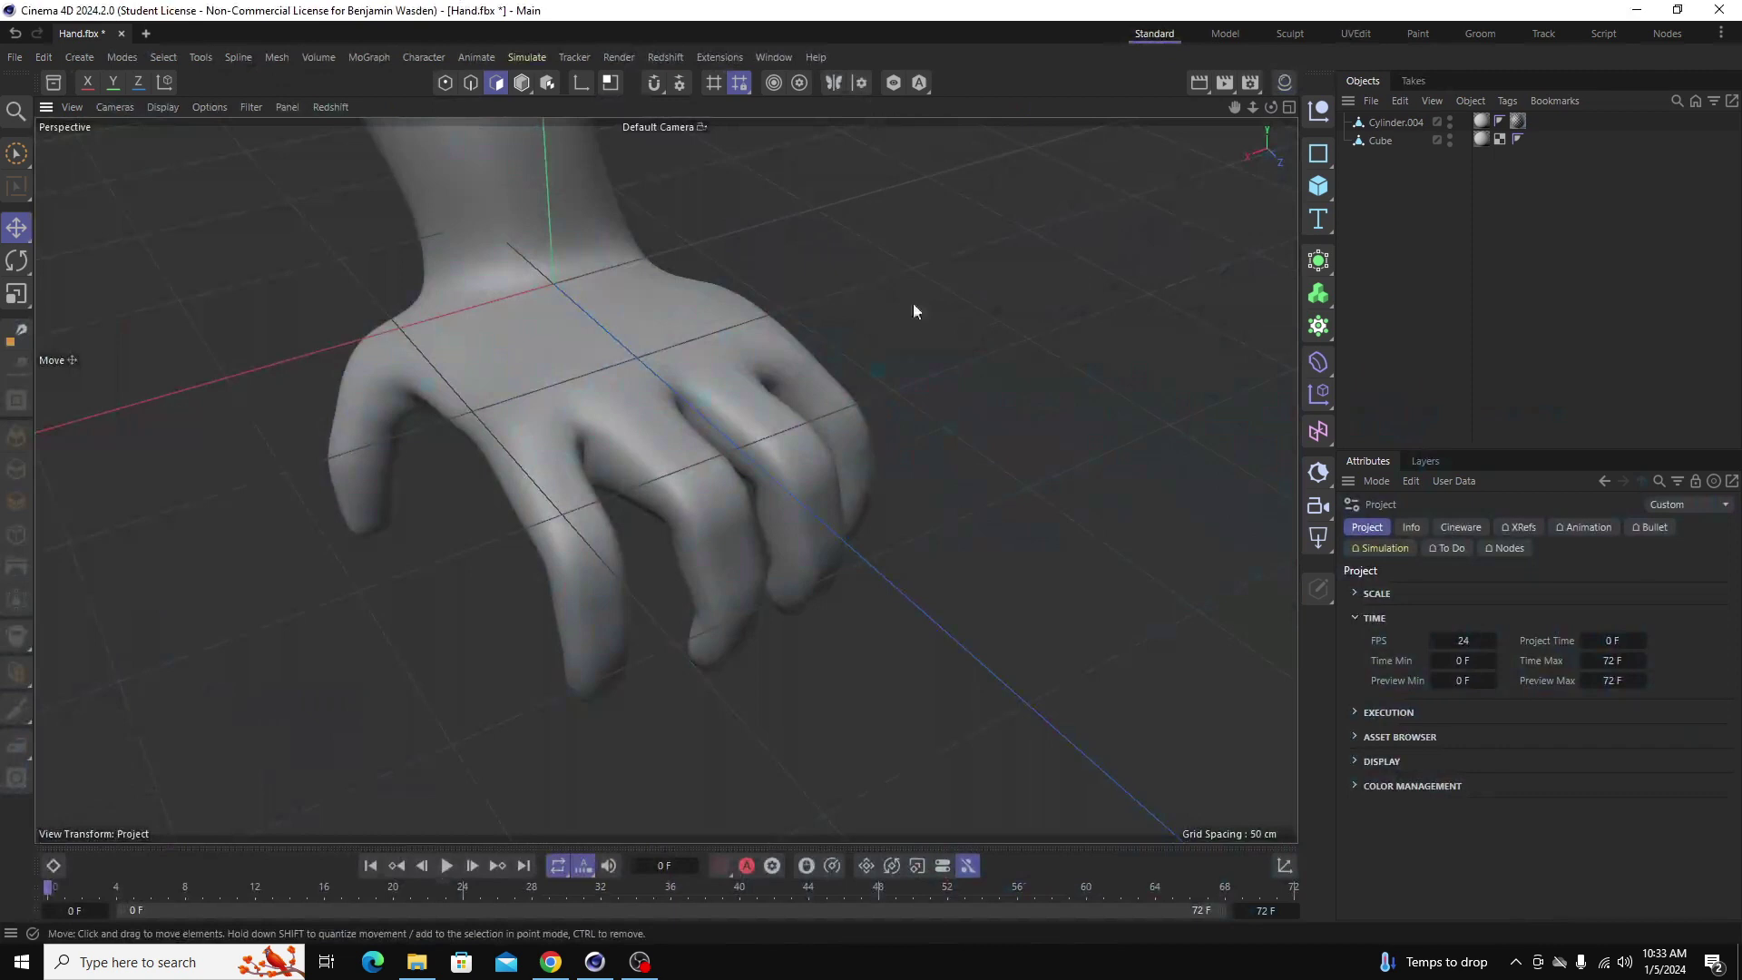
pyautogui.keyDown('alt'); pyautogui.moveTo(831, 396); pyautogui.dragTo(583, 421); pyautogui.keyUp('alt')
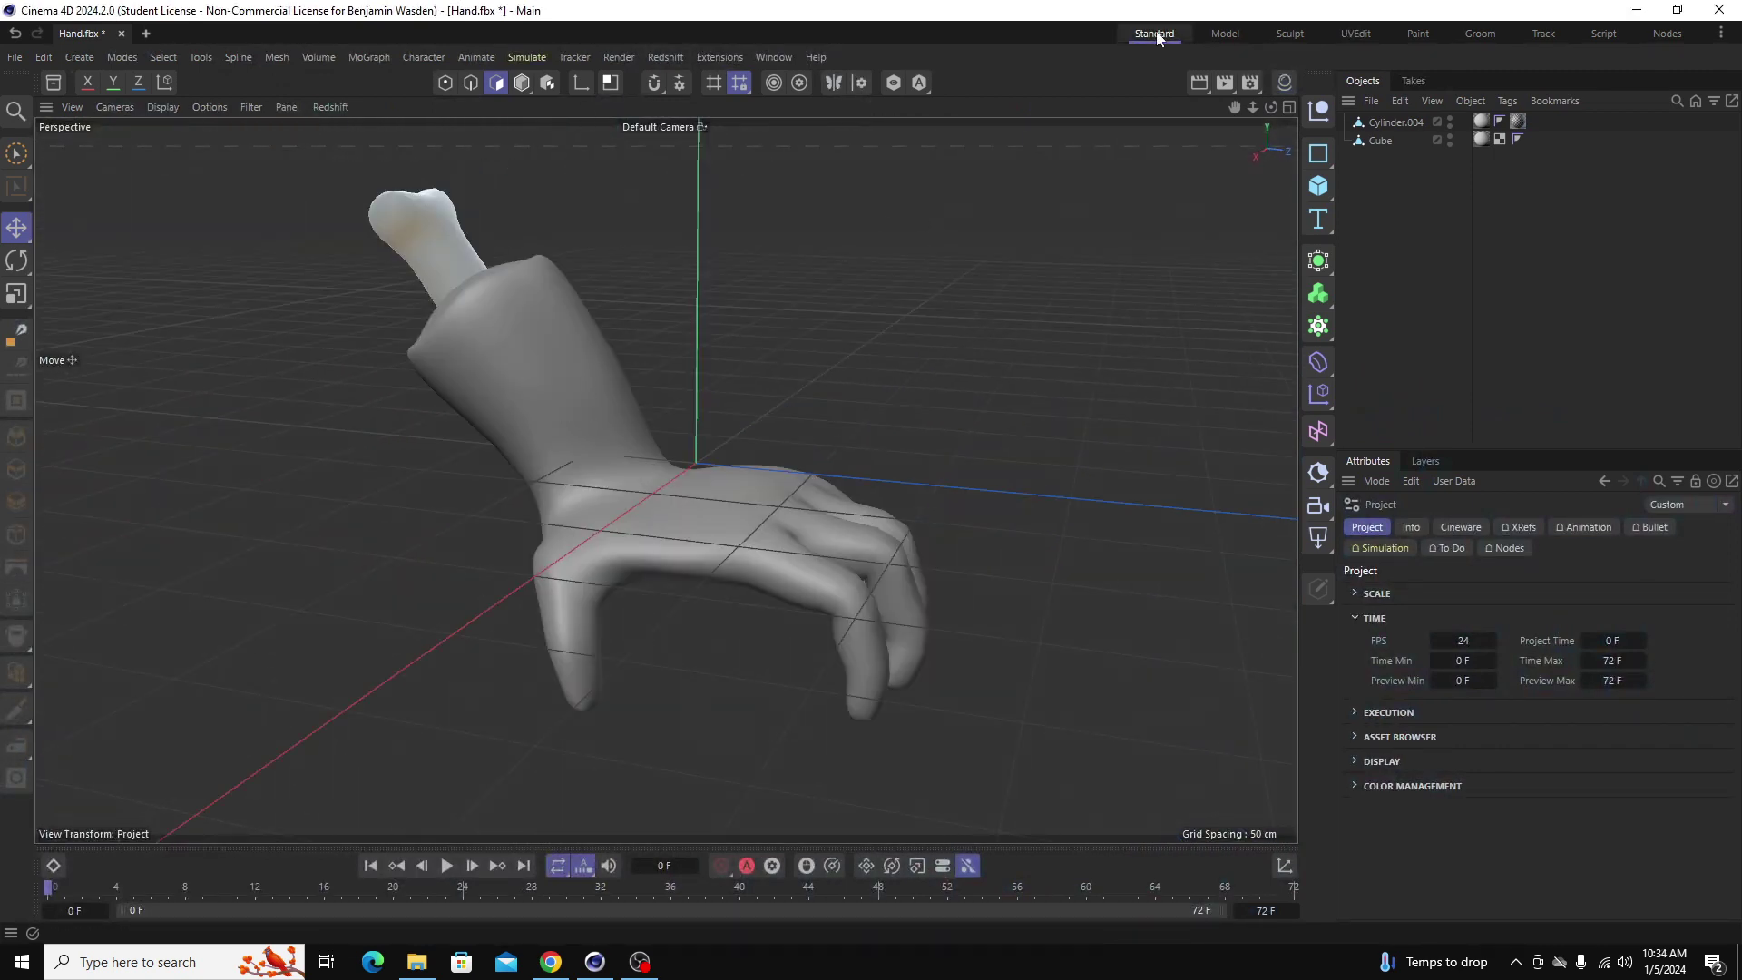
# Step: In the UVEdit layout, select Cylinder.004 in Edge mode and pick the Loop Selection tool
pyautogui.click(1356, 34)
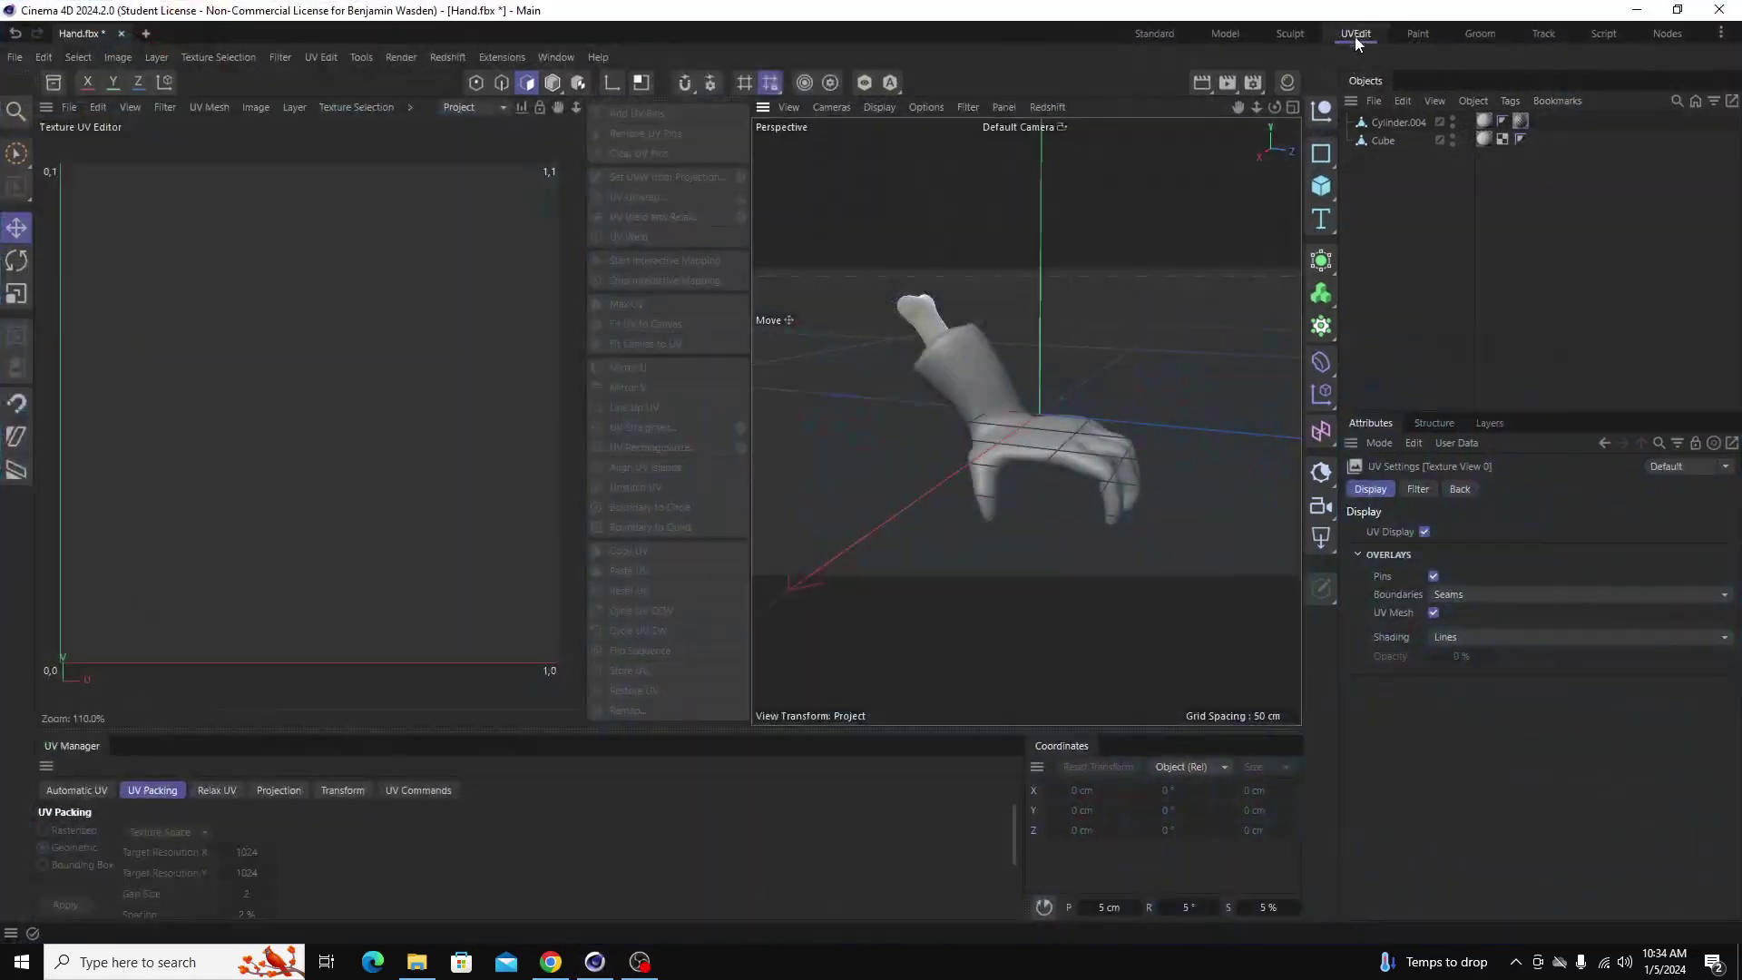
pyautogui.keyDown('alt'); pyautogui.moveTo(1082, 436); pyautogui.dragTo(993, 450); pyautogui.keyUp('alt')
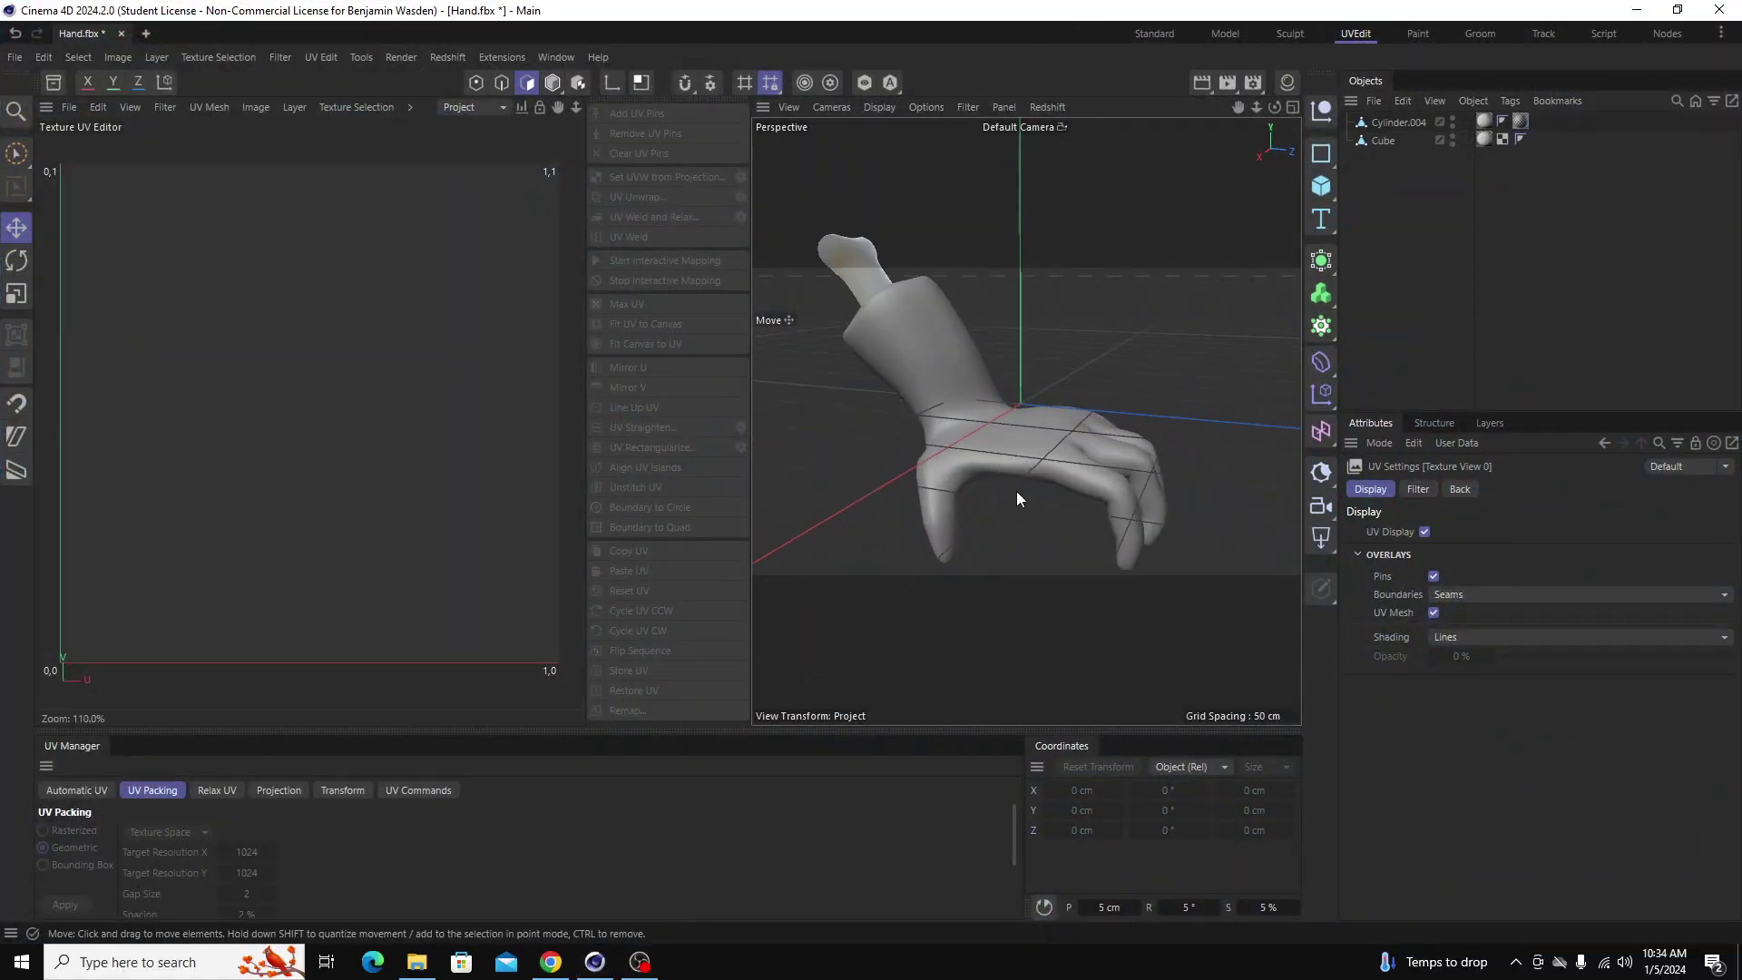
pyautogui.click(1021, 450)
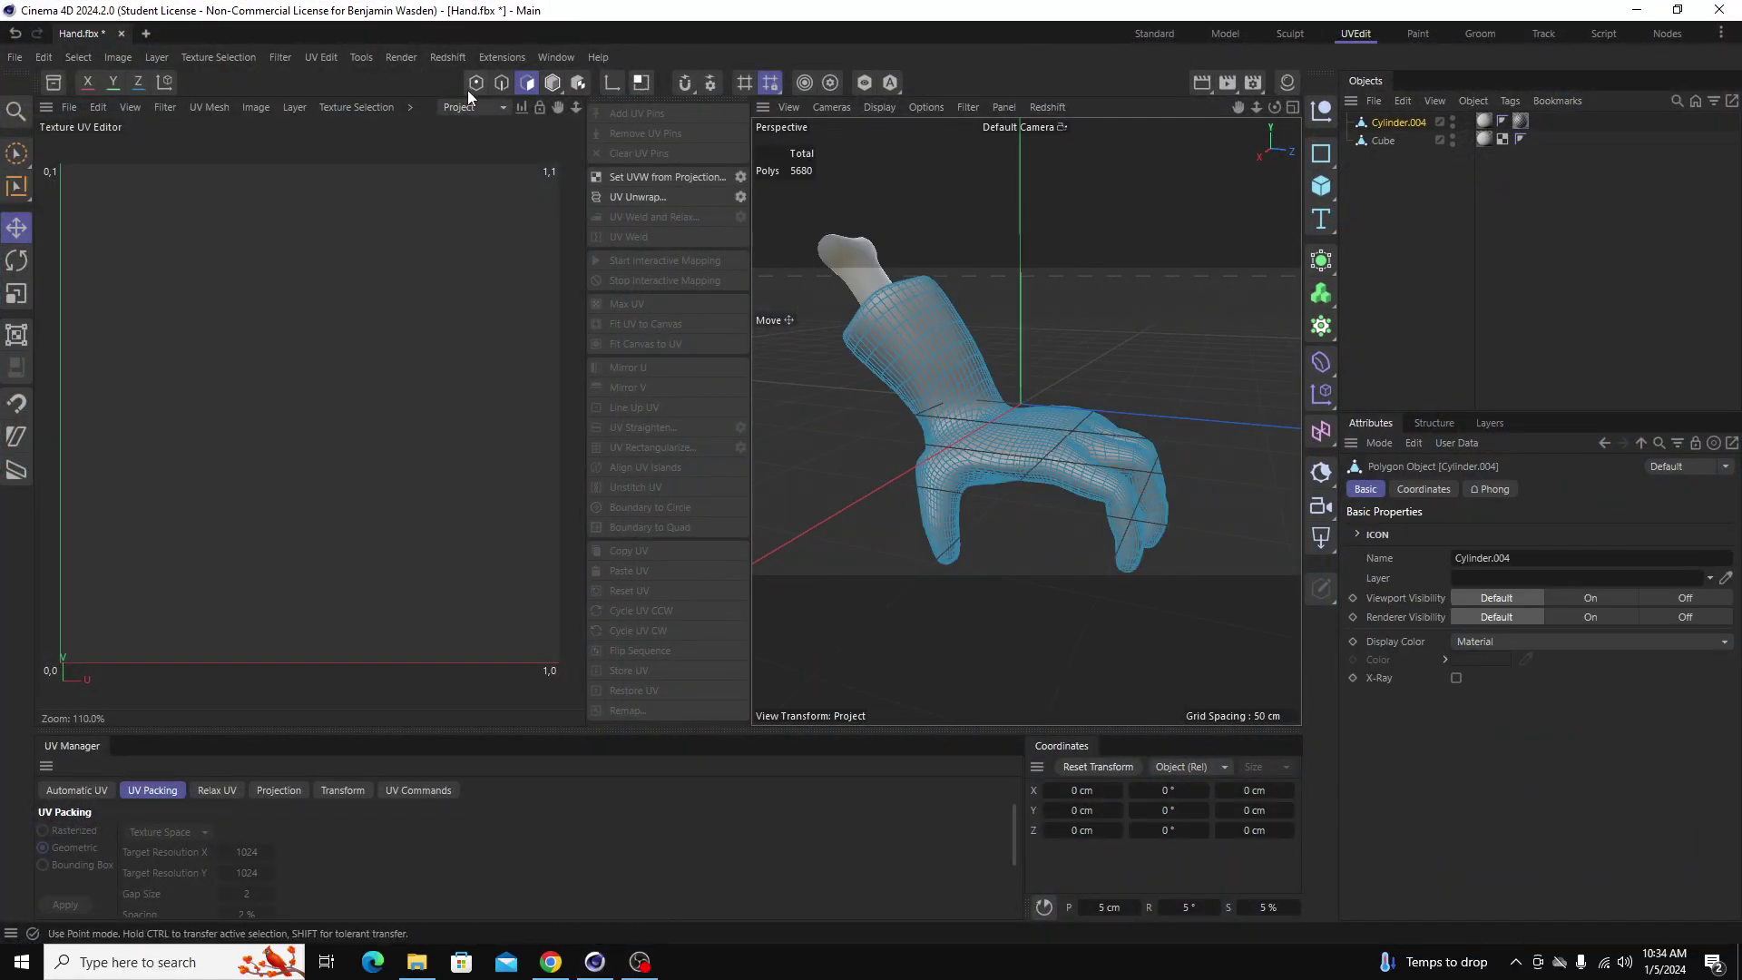
pyautogui.click(502, 82)
pyautogui.scroll(2, 886, 265)
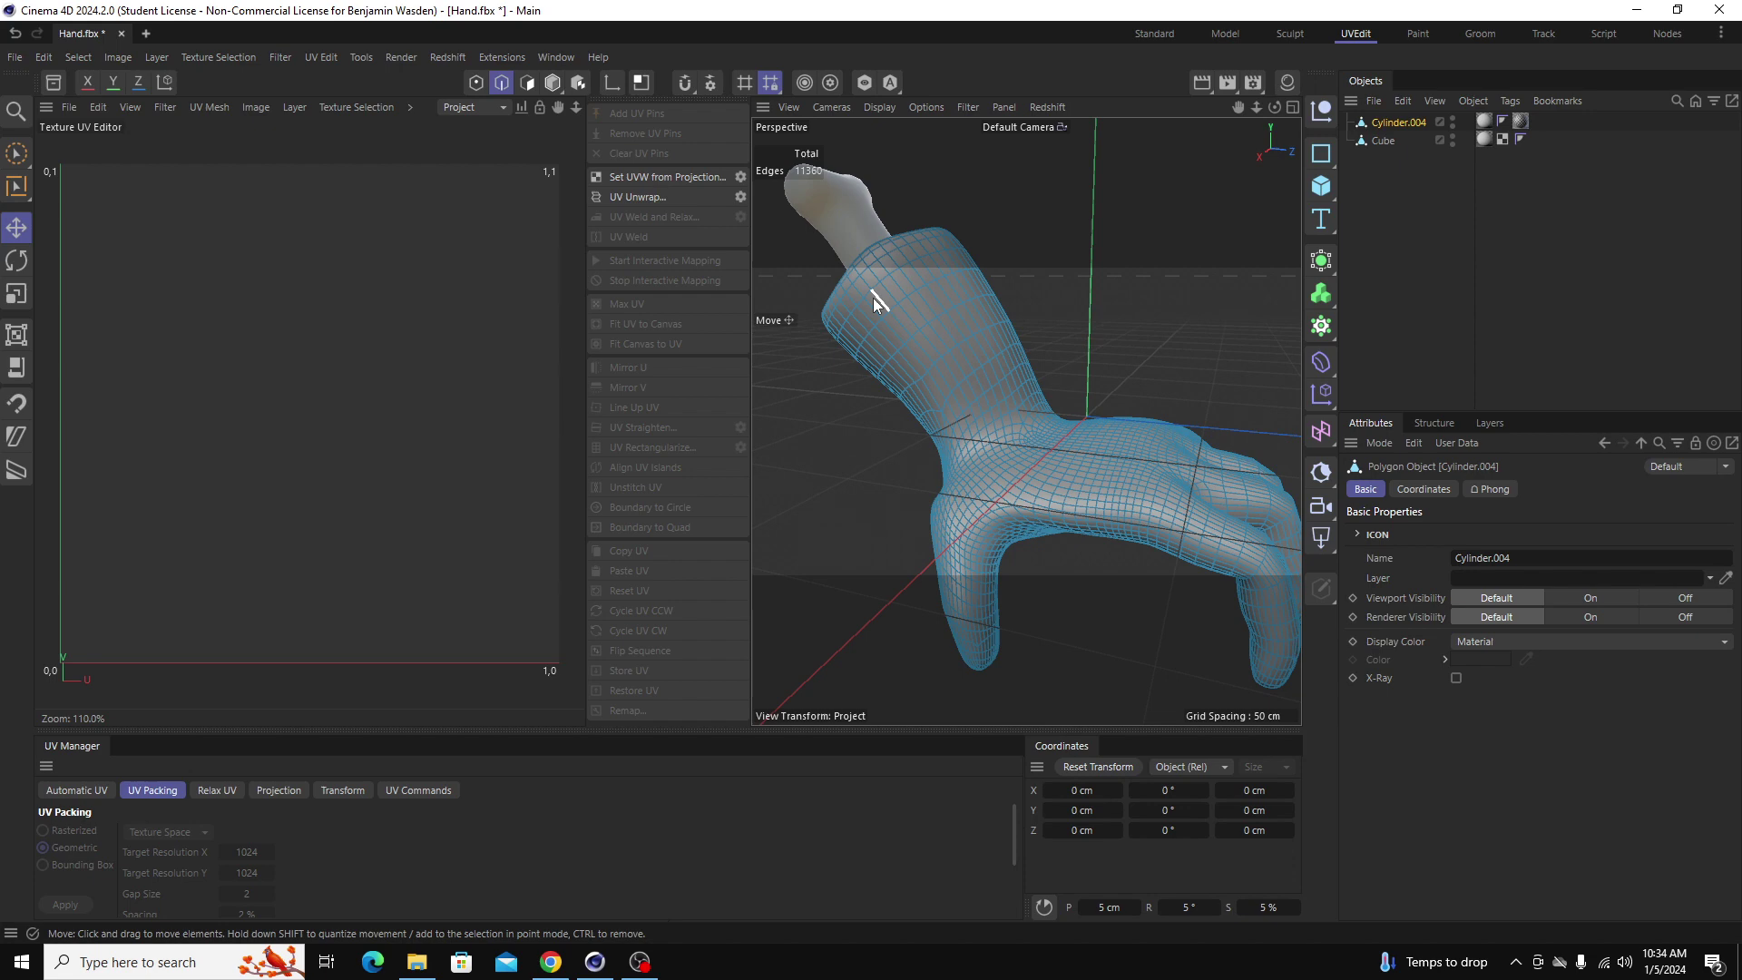
pyautogui.keyDown('alt'); pyautogui.moveTo(873, 297); pyautogui.dragTo(898, 259); pyautogui.keyUp('alt')
pyautogui.keyDown('alt'); pyautogui.moveTo(830, 315); pyautogui.dragTo(838, 461); pyautogui.keyUp('alt')
pyautogui.scroll(8, 929, 328)
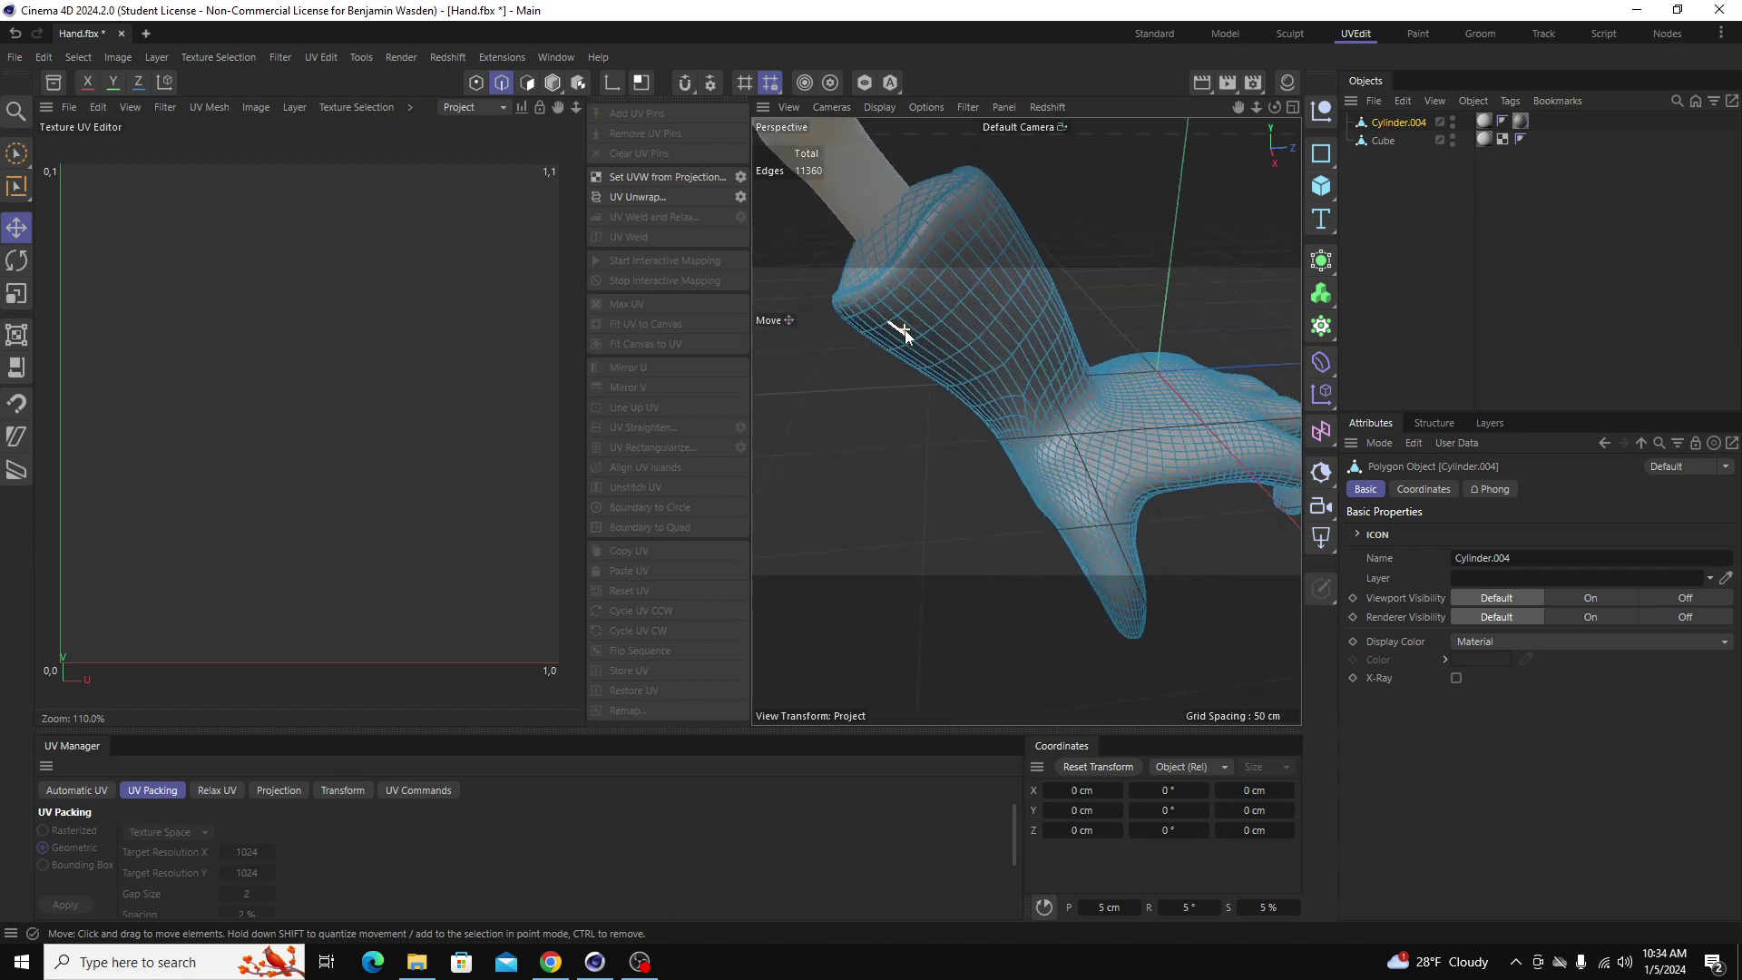
pyautogui.click(913, 443)
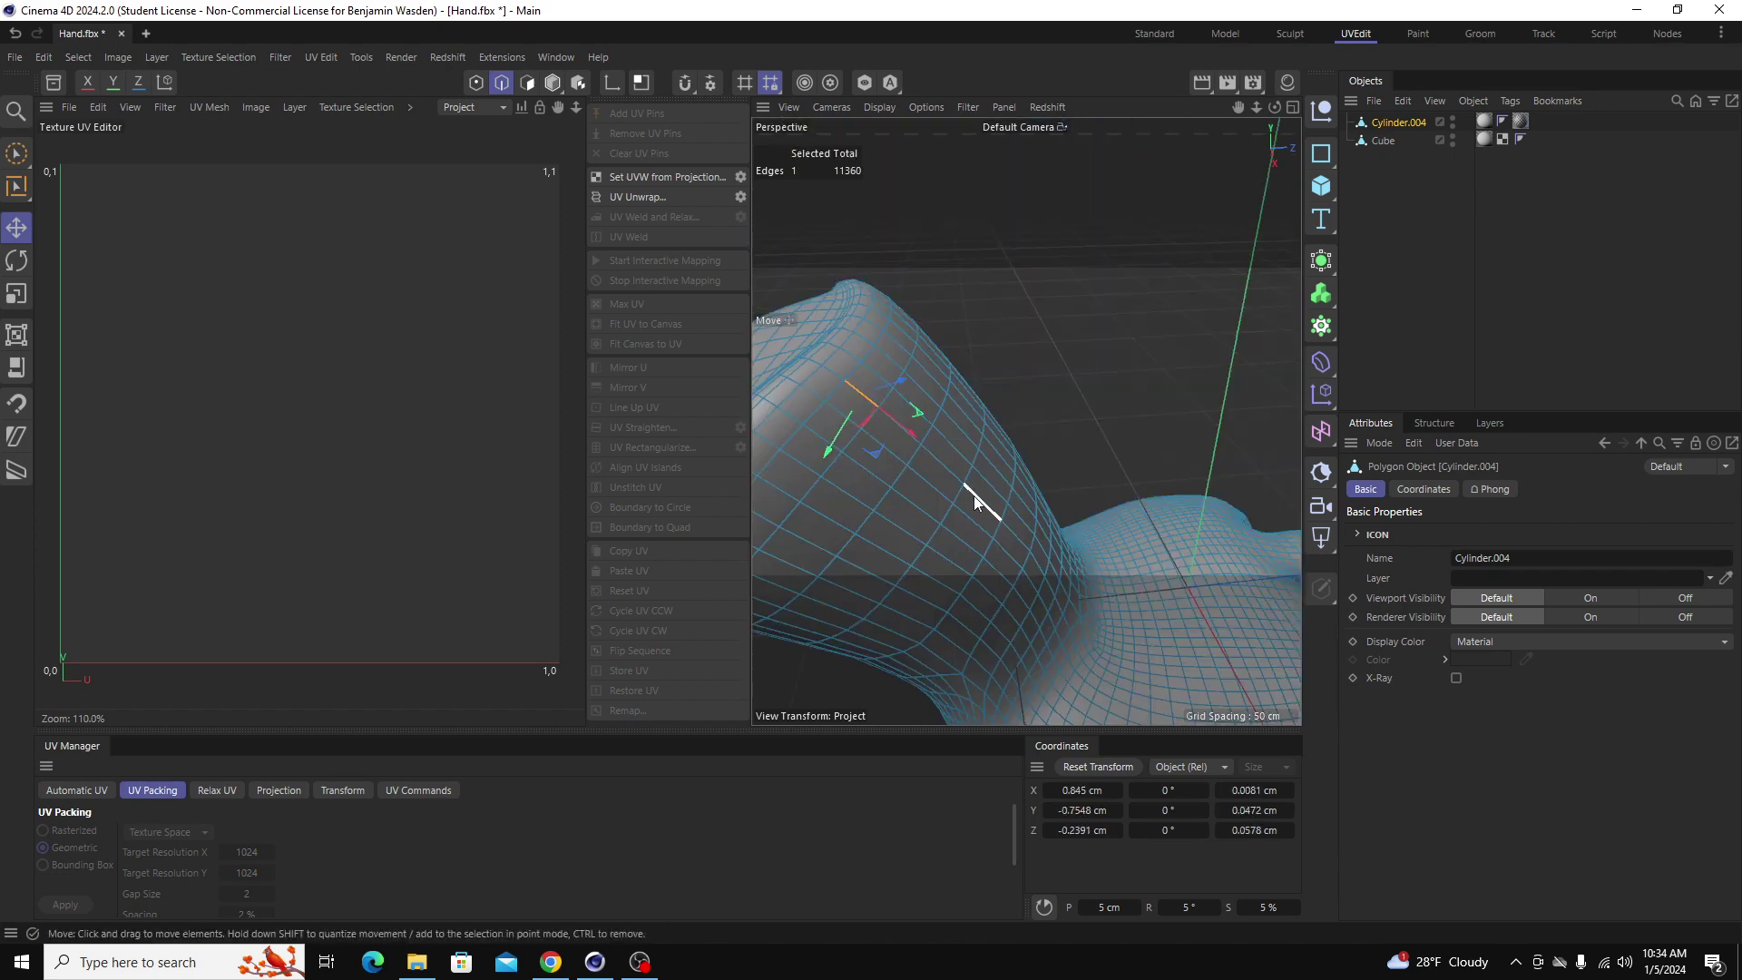
pyautogui.click(1047, 363)
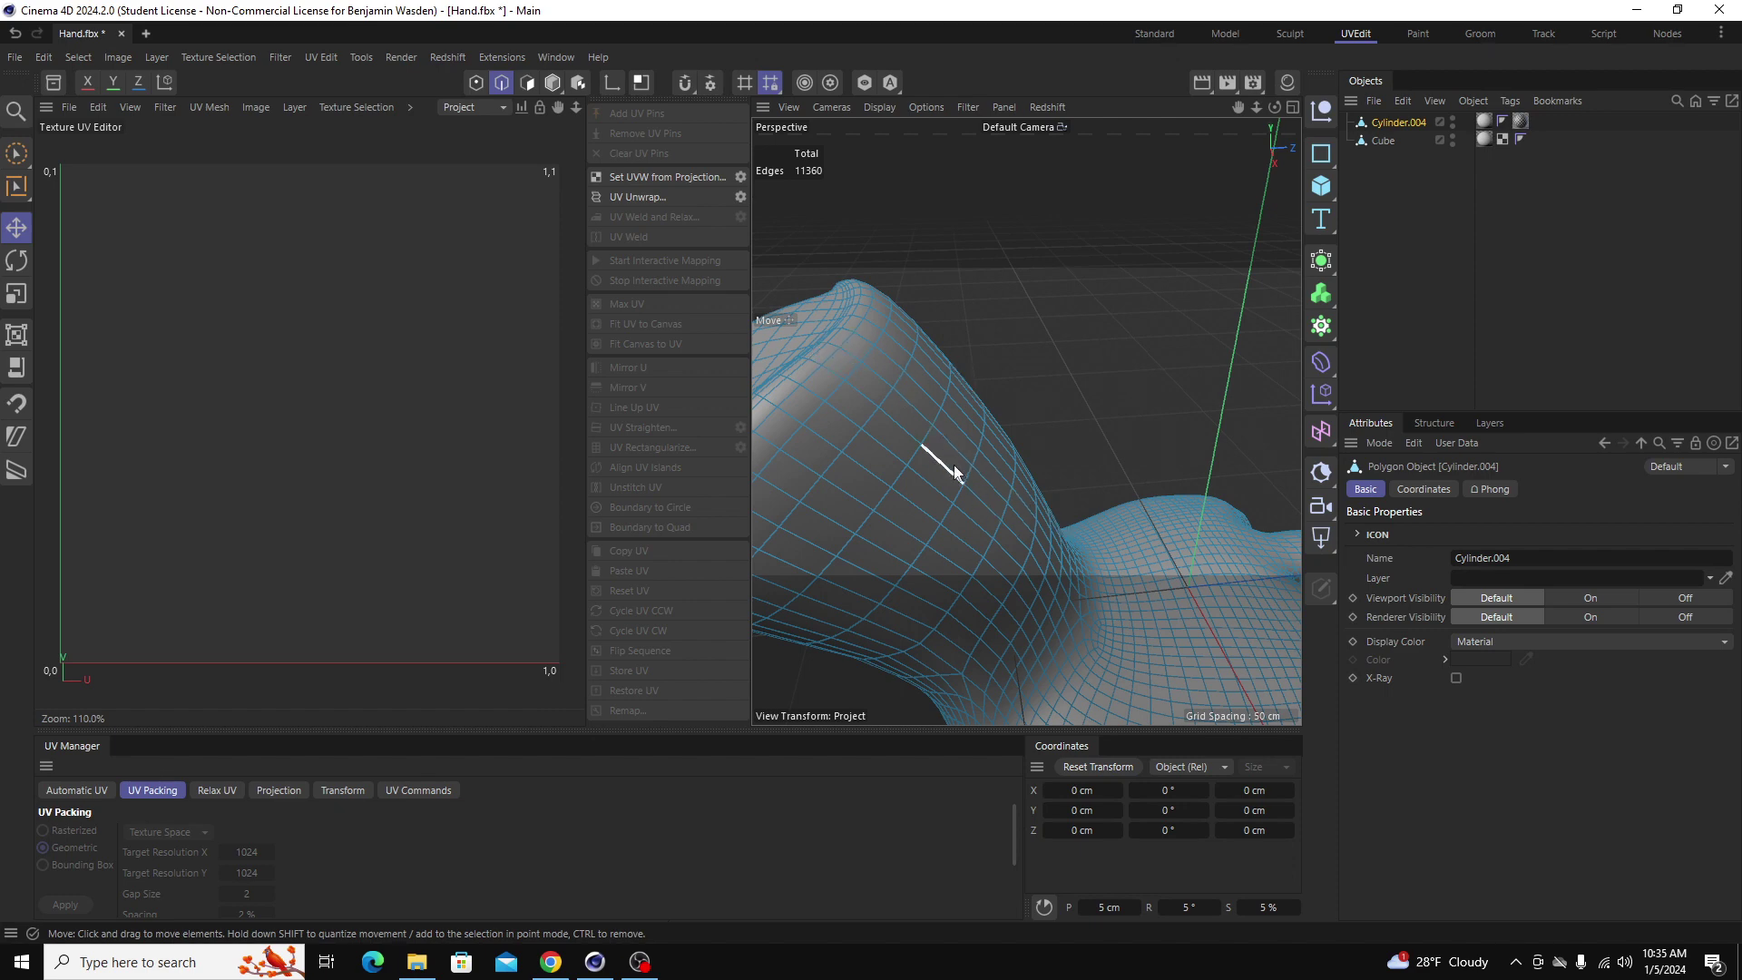
pyautogui.click(11, 187)
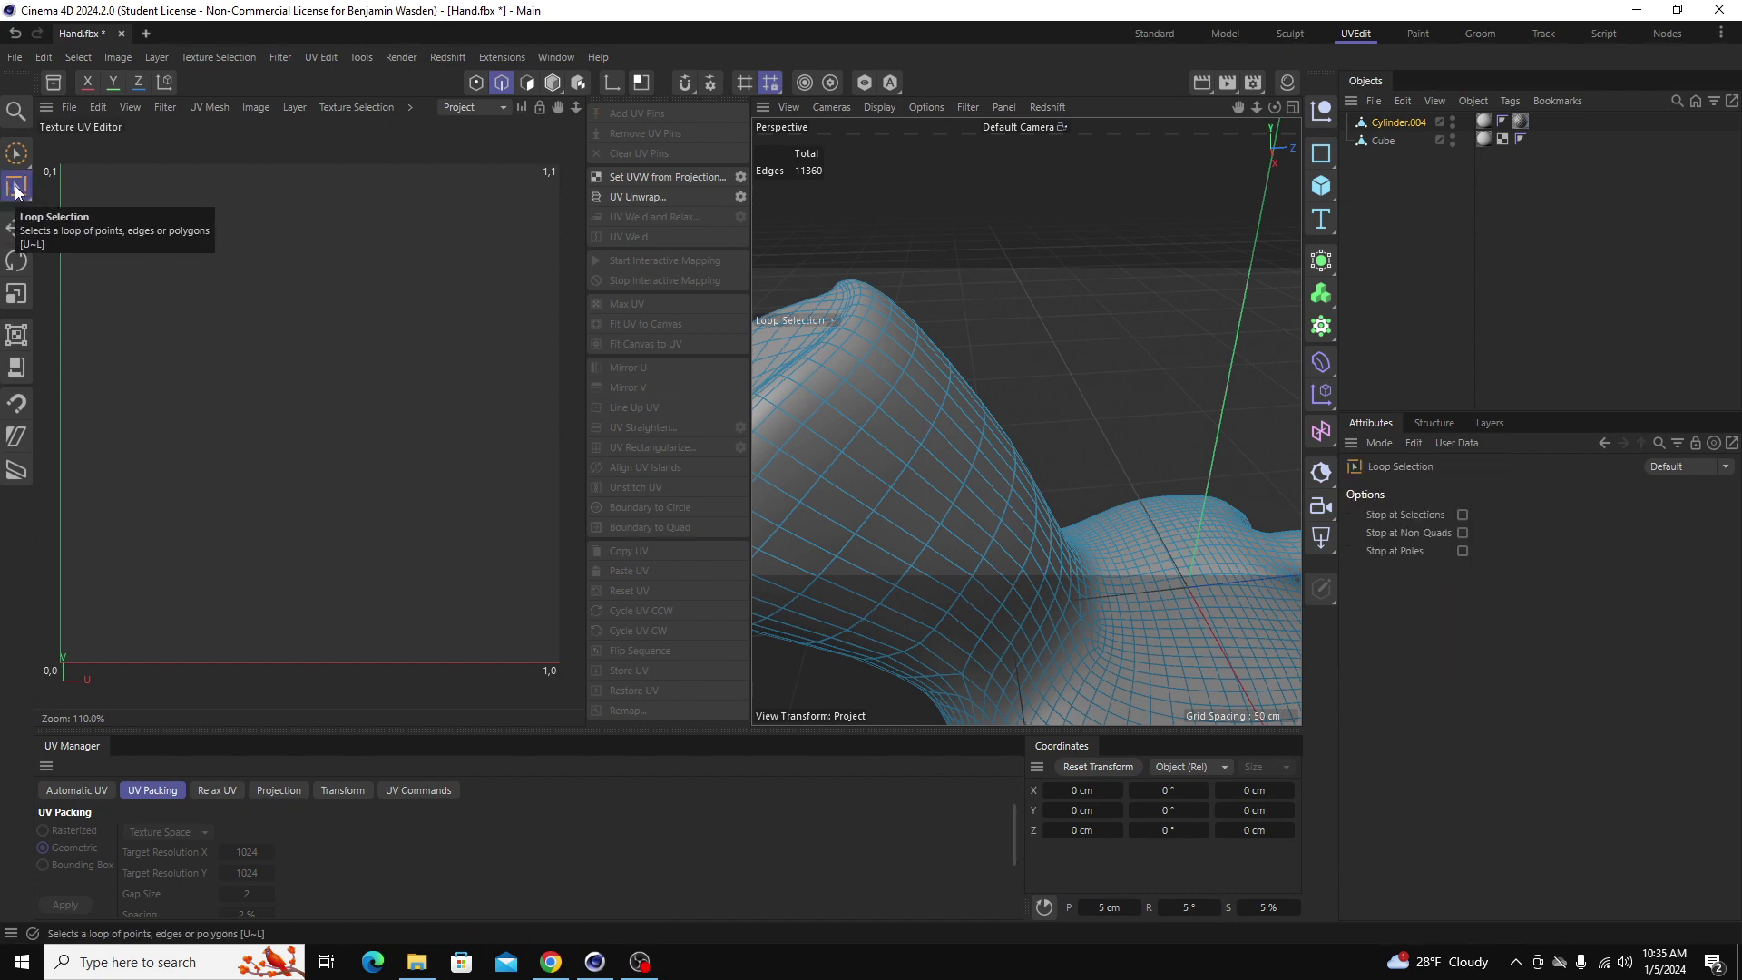
# Step: Try loop-selecting edge loops around the wrist, then clear the selection
pyautogui.scroll(-5, 853, 370)
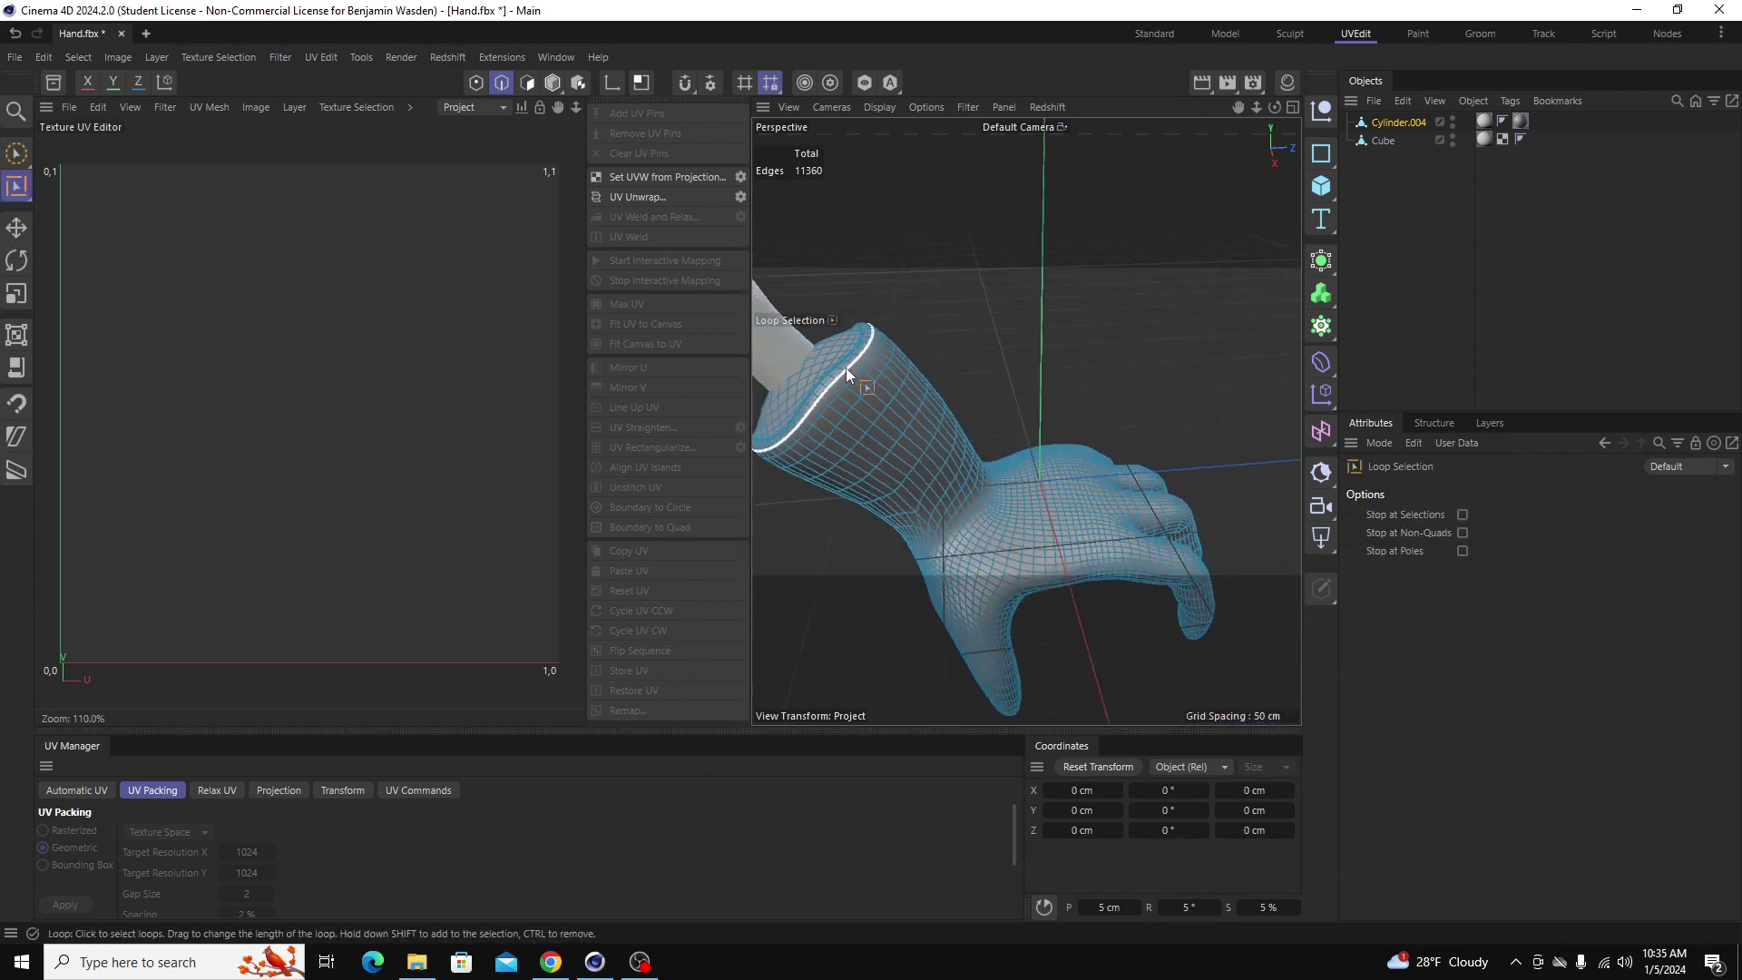
pyautogui.click(846, 364)
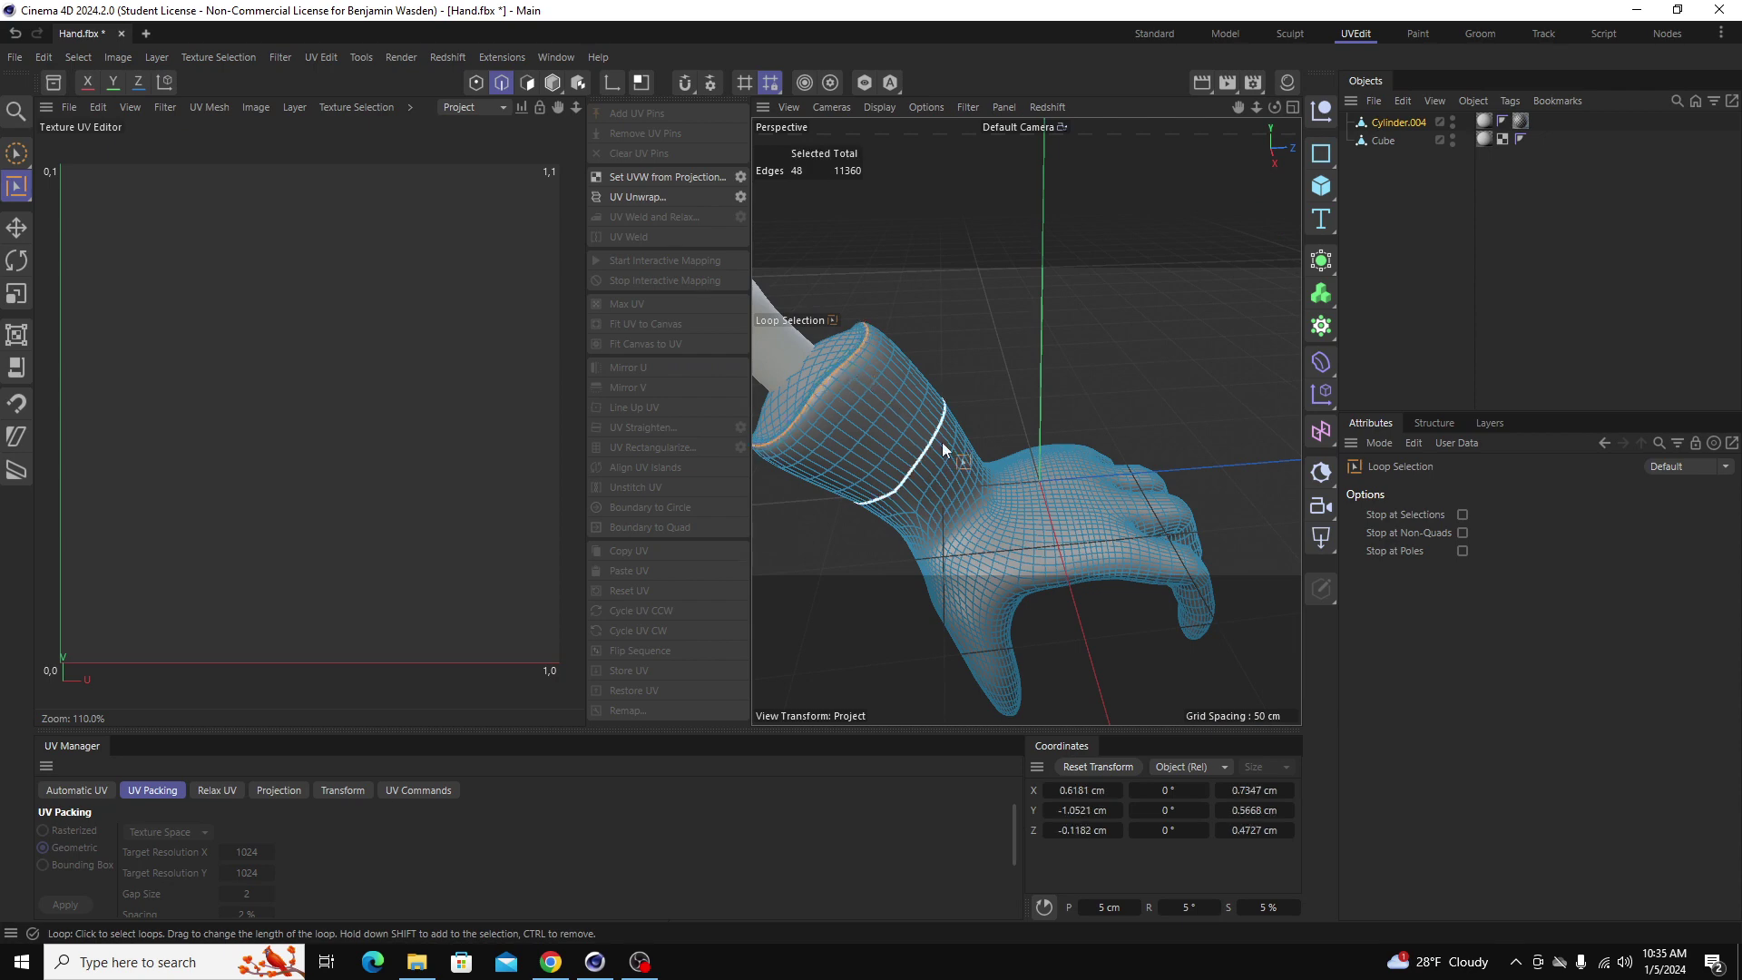
pyautogui.keyDown('shift'); pyautogui.click(945, 529); pyautogui.keyUp('shift')
pyautogui.keyDown('alt'); pyautogui.moveTo(945, 531); pyautogui.dragTo(1000, 557); pyautogui.keyUp('alt')
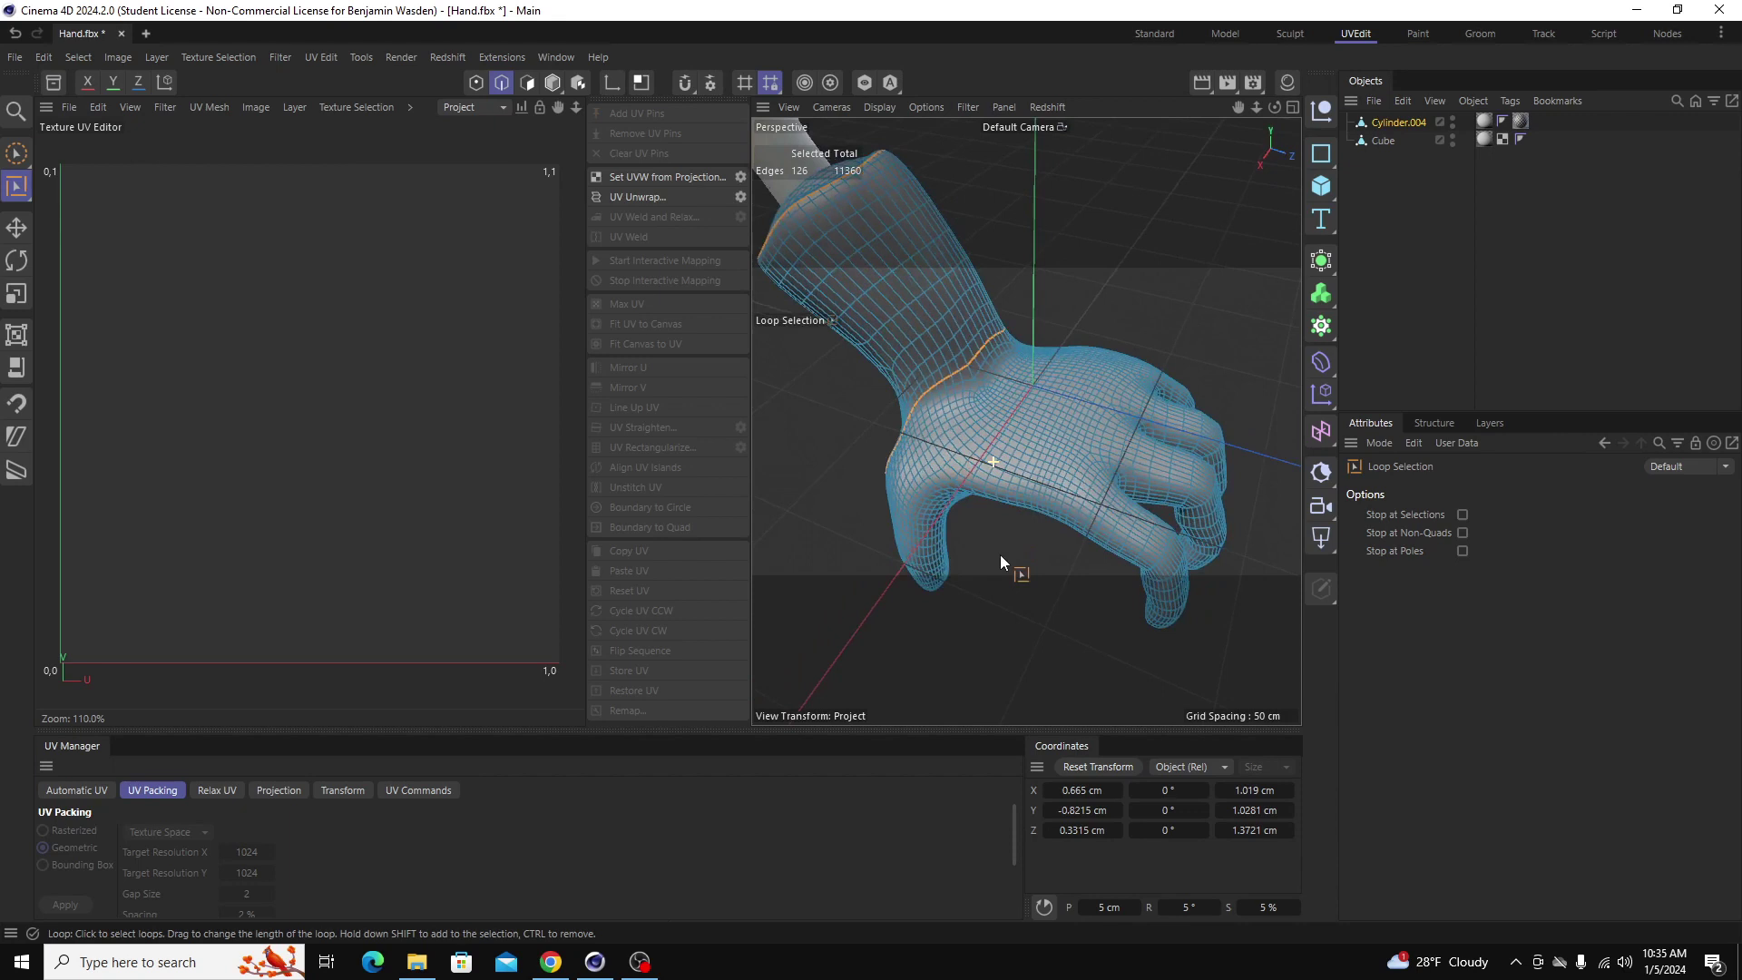
pyautogui.click(1005, 537)
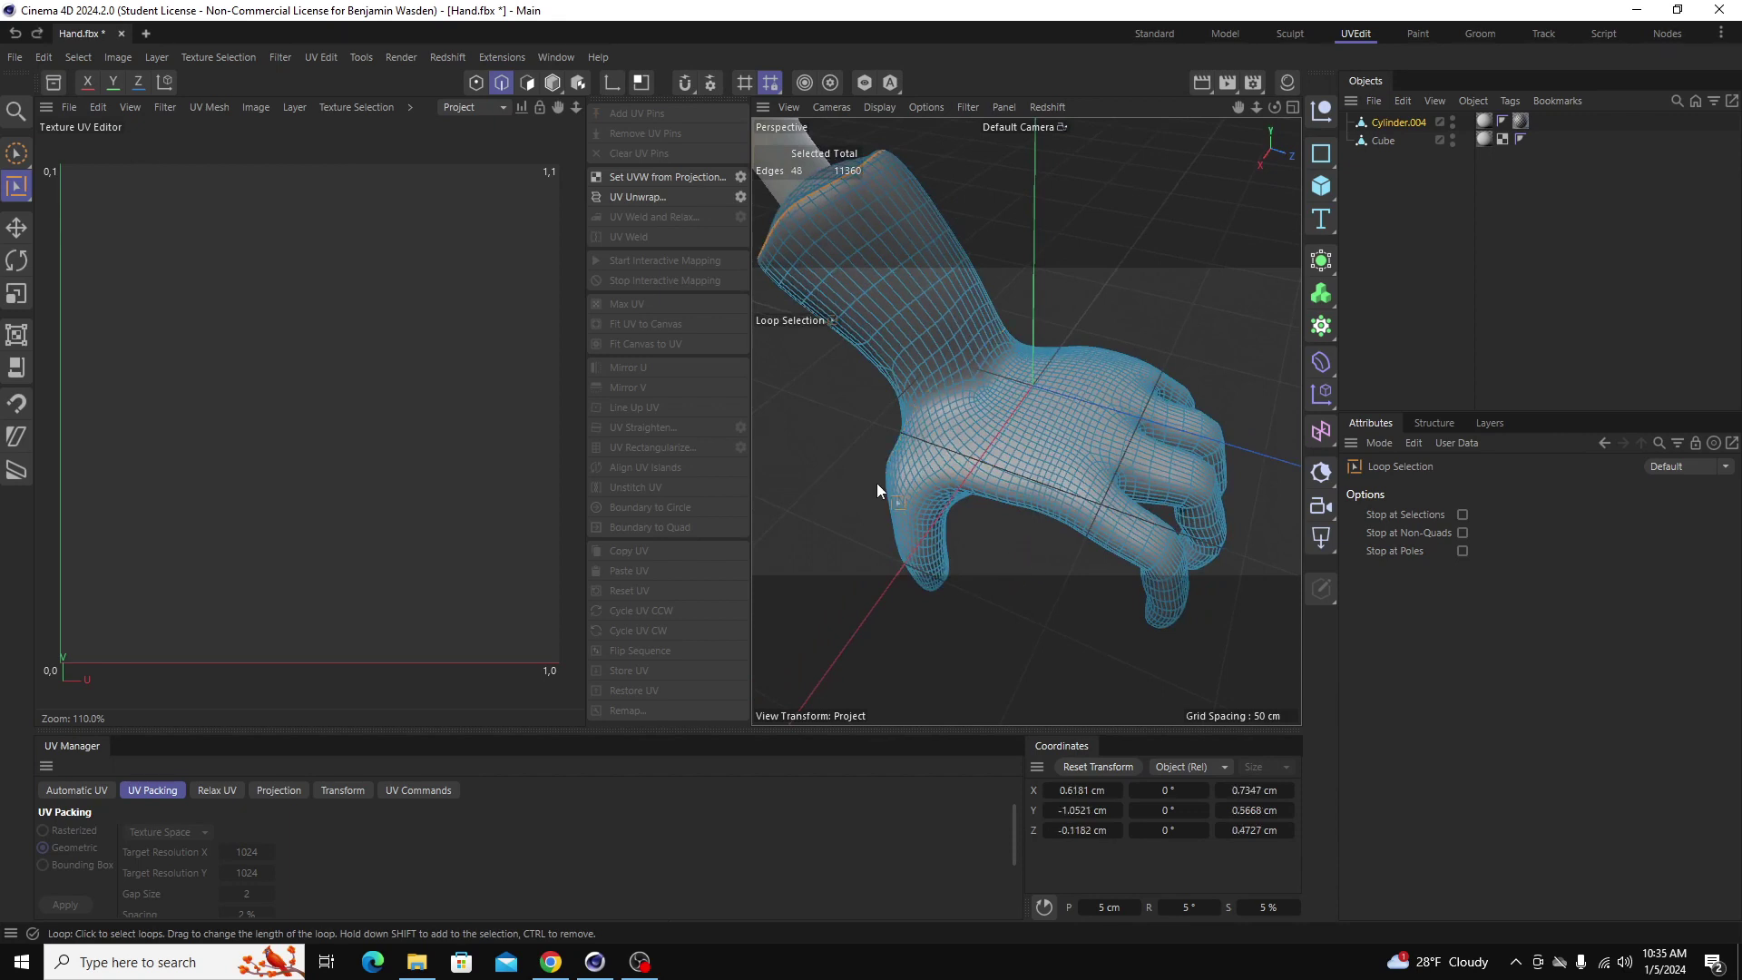
# Step: With Path Selection's free path, trace a 33-edge seam down the forearm to the wrist
pyautogui.click(17, 188)
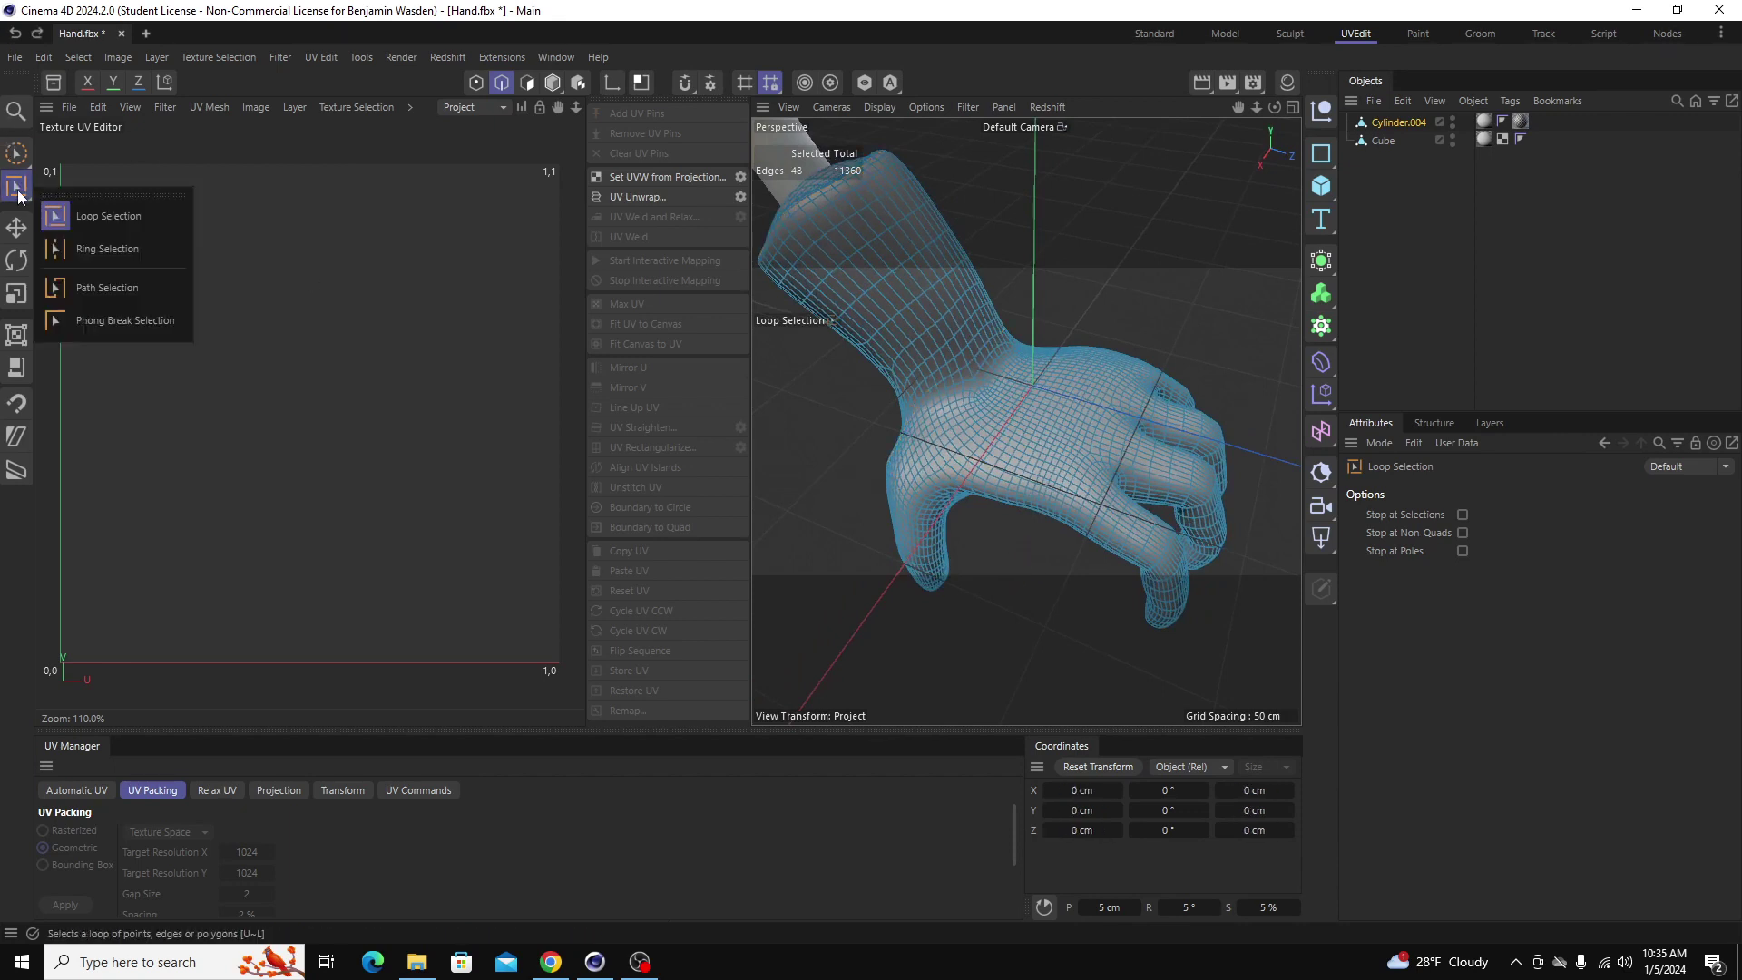
pyautogui.click(138, 289)
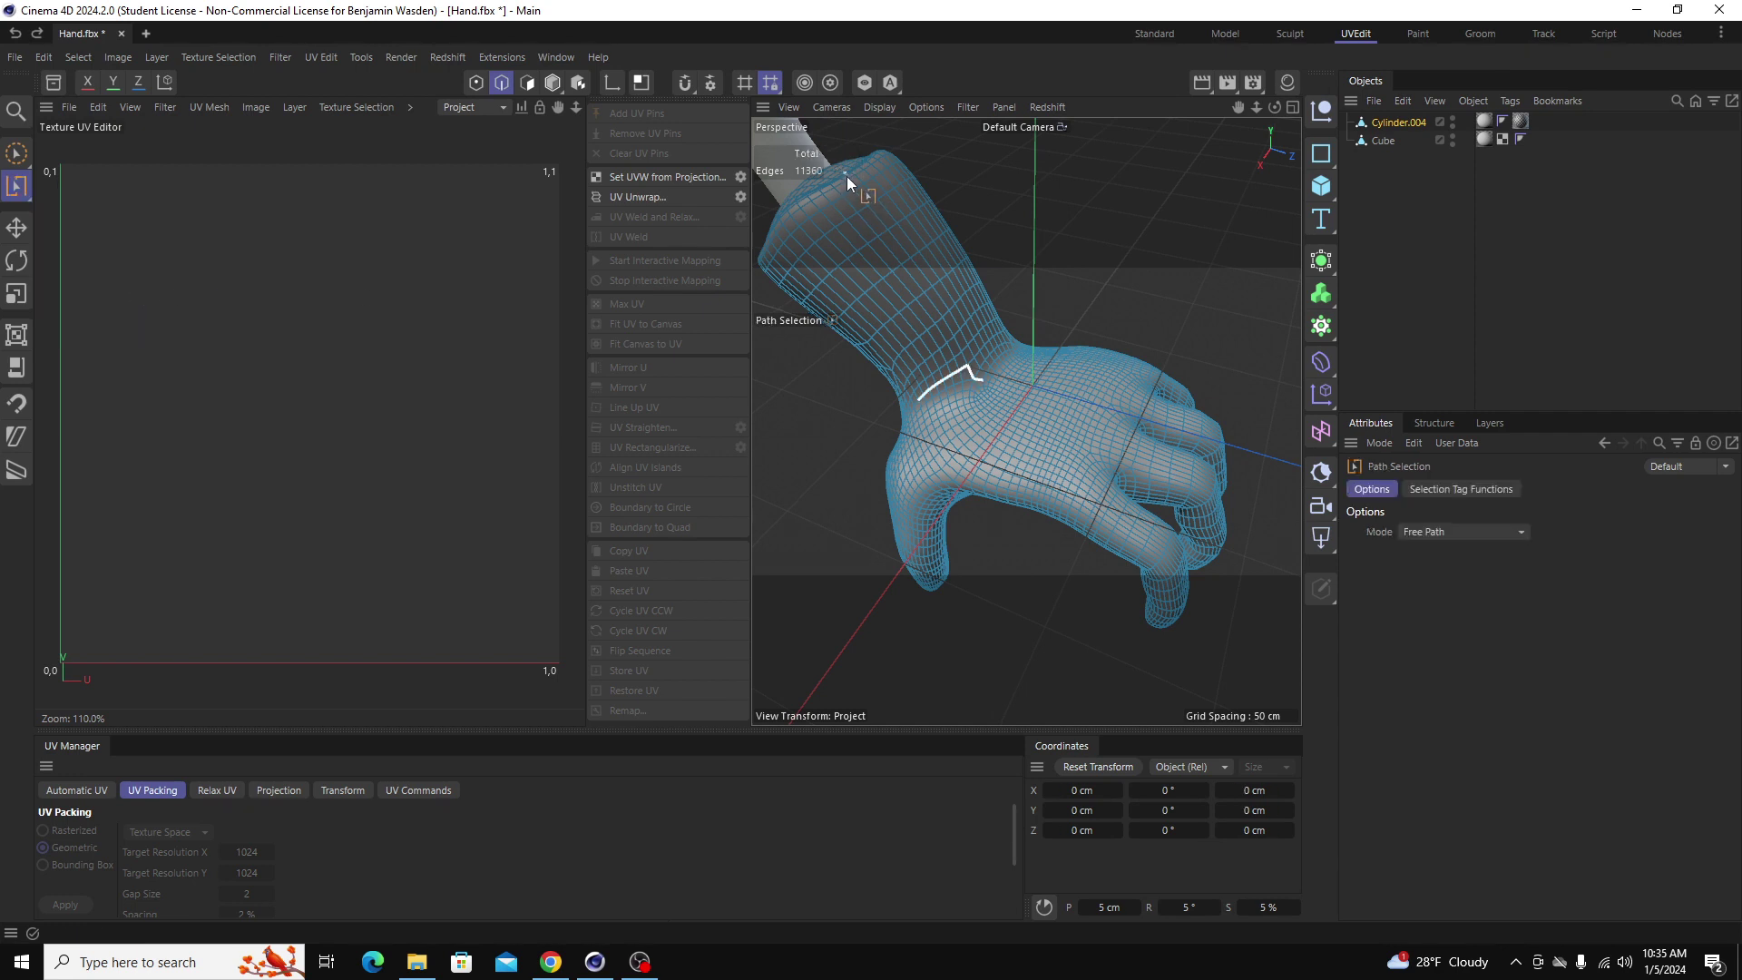
pyautogui.moveTo(851, 173); pyautogui.dragTo(987, 359)
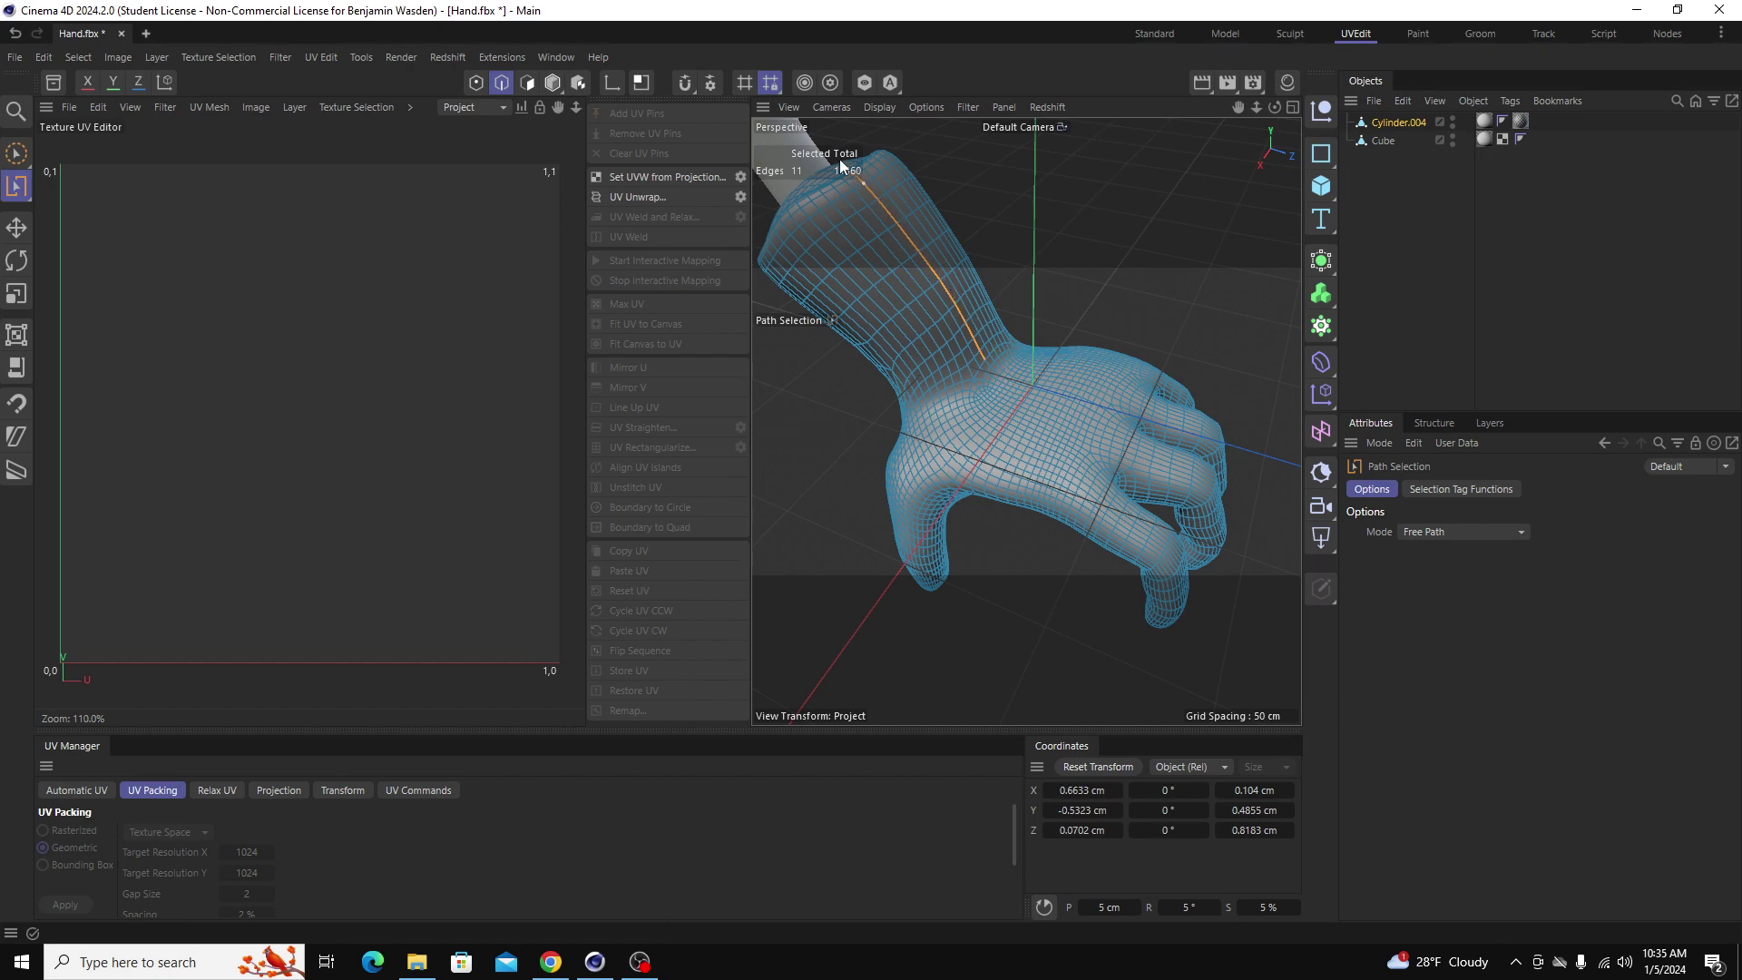
pyautogui.keyDown('alt'); pyautogui.moveTo(841, 159); pyautogui.dragTo(869, 181); pyautogui.keyUp('alt')
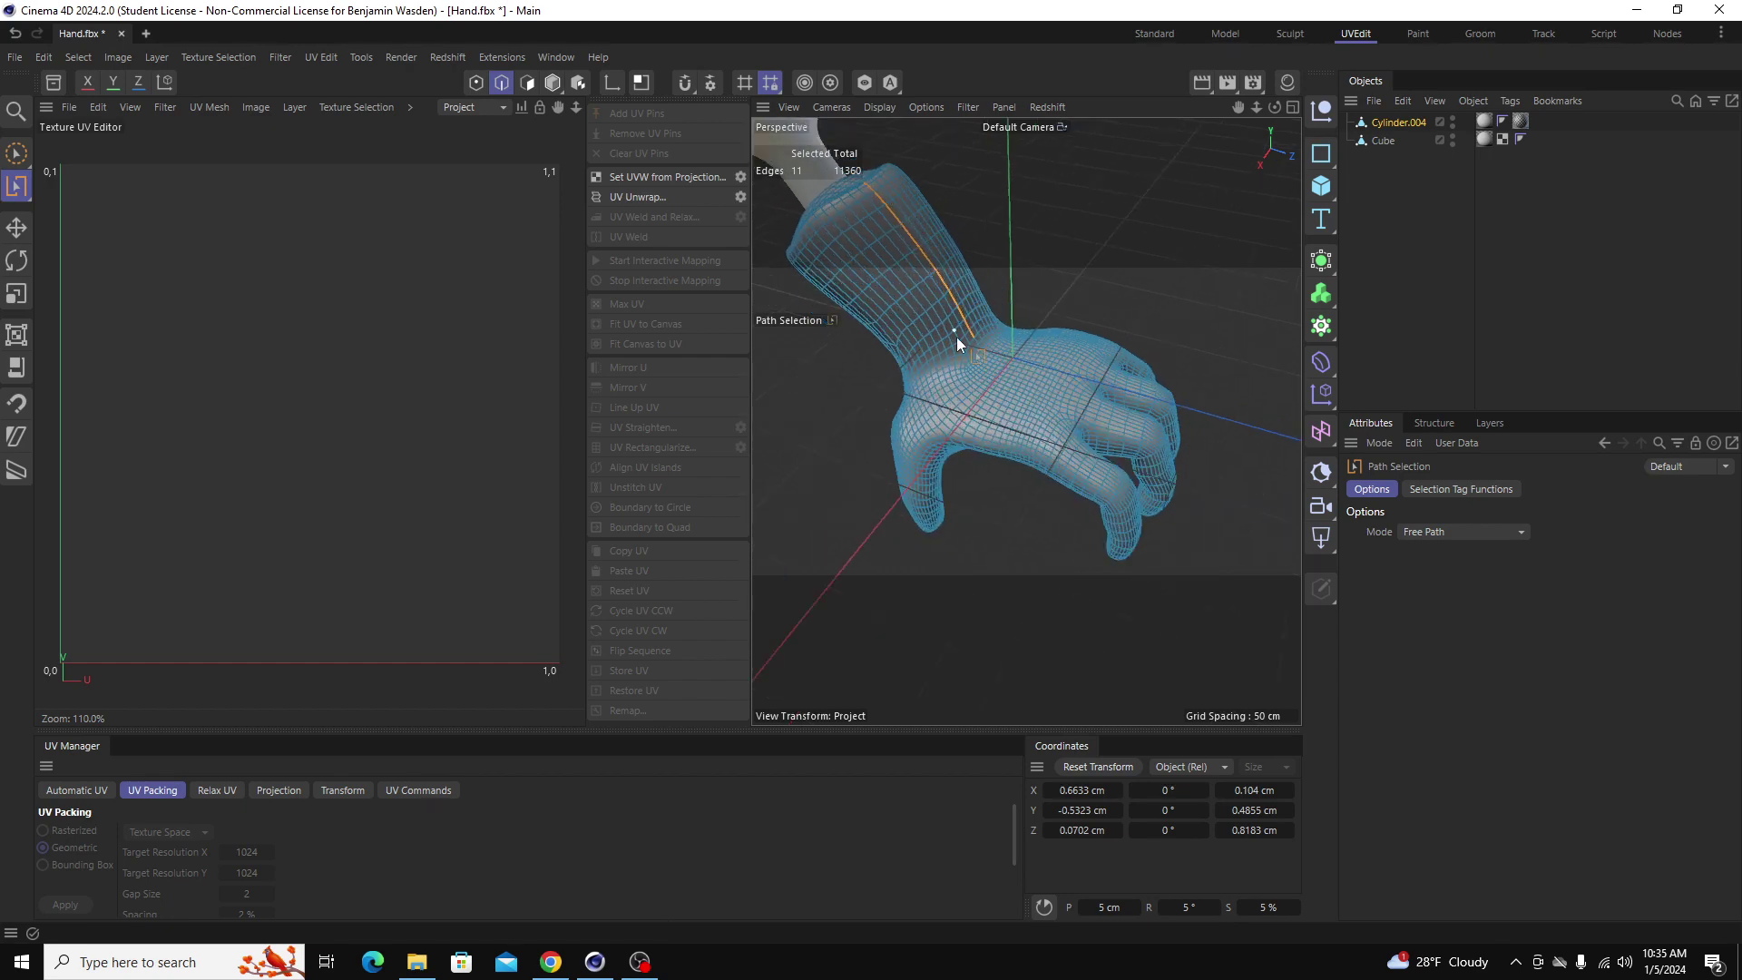
pyautogui.scroll(3, 908, 231)
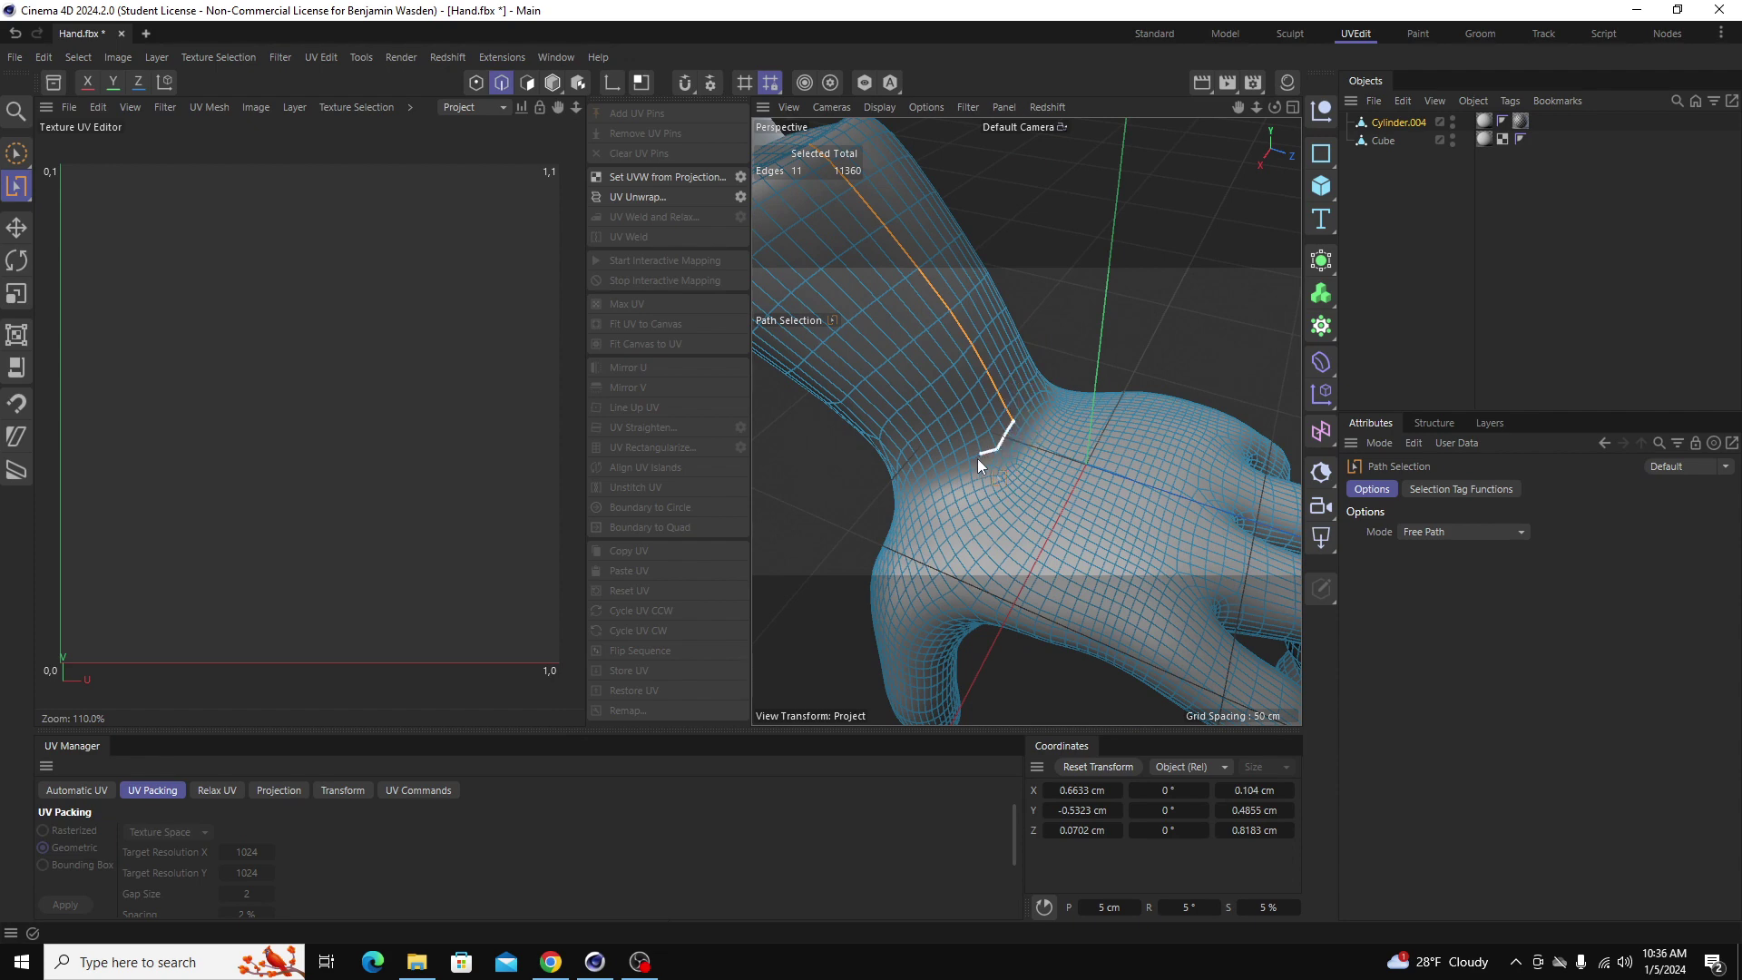
pyautogui.moveTo(939, 467)
pyautogui.mouseDown()
pyautogui.moveTo(918, 489)
pyautogui.moveTo(1003, 400)
pyautogui.mouseUp()
pyautogui.scroll(-4, 921, 487)
pyautogui.scroll(5, 989, 401)
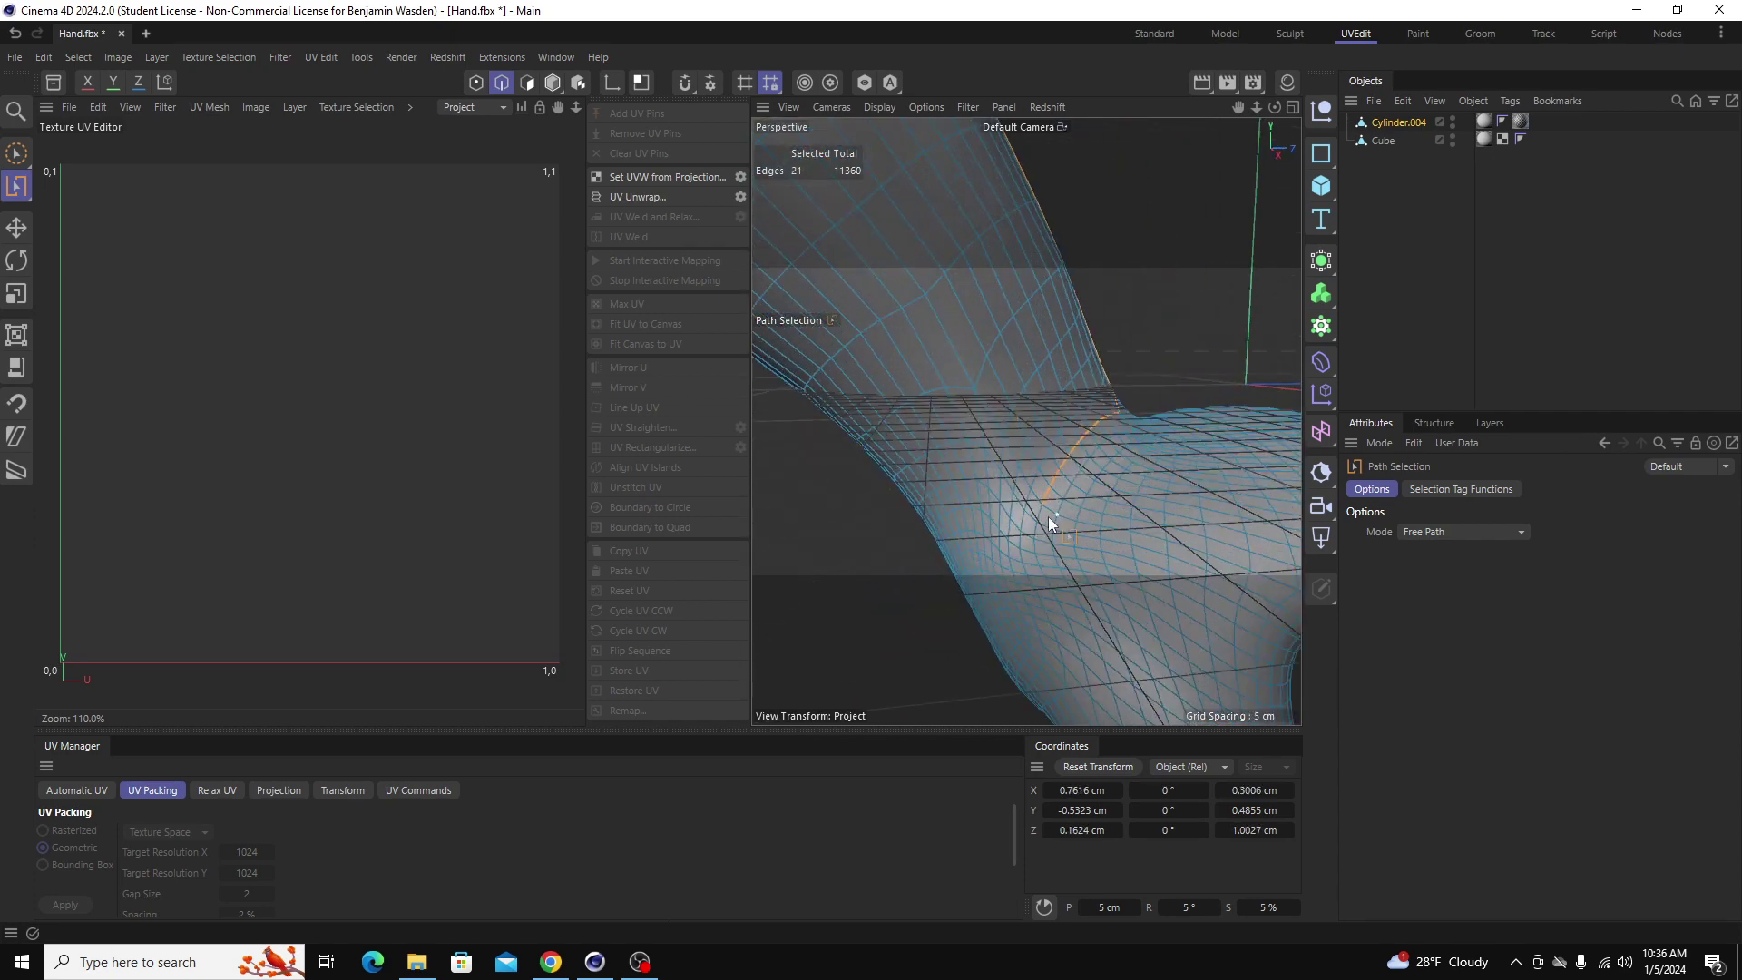
pyautogui.scroll(-5, 1044, 503)
pyautogui.moveTo(1013, 526); pyautogui.dragTo(1091, 592)
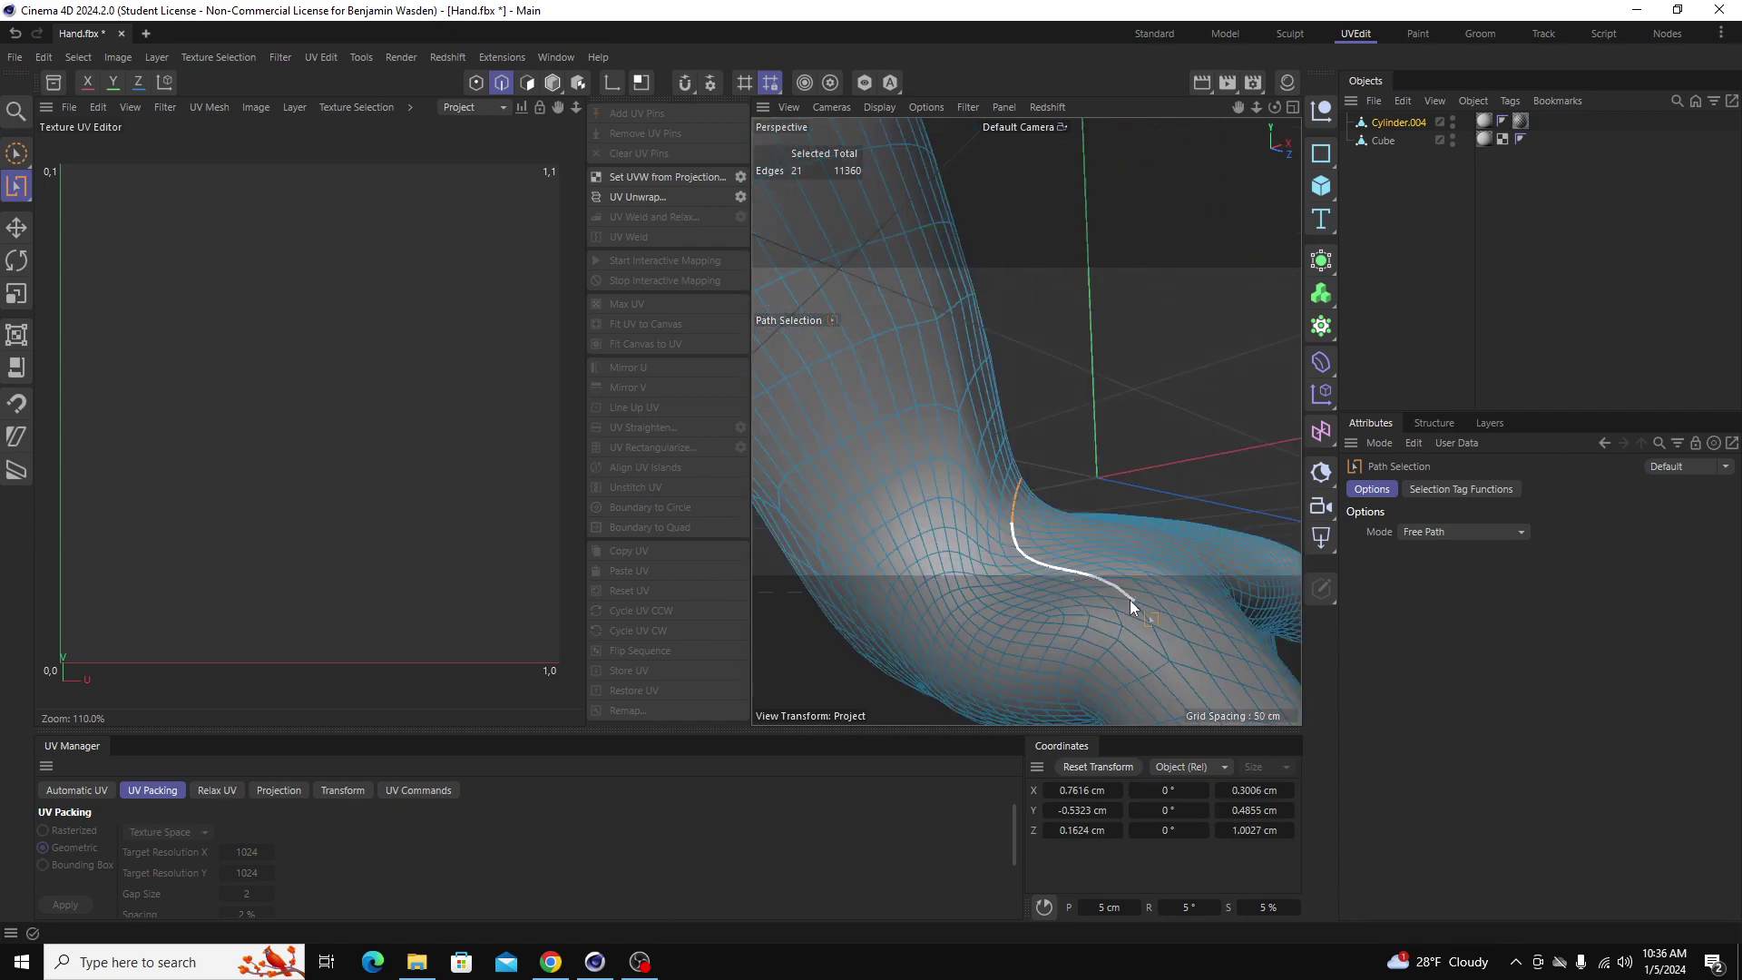
pyautogui.moveTo(1165, 660); pyautogui.dragTo(1167, 663)
pyautogui.moveTo(1167, 664)
pyautogui.keyDown('alt'); pyautogui.mouseDown()
pyautogui.moveTo(918, 438)
pyautogui.moveTo(1076, 340)
pyautogui.moveTo(982, 289)
pyautogui.mouseUp(); pyautogui.keyUp('alt')
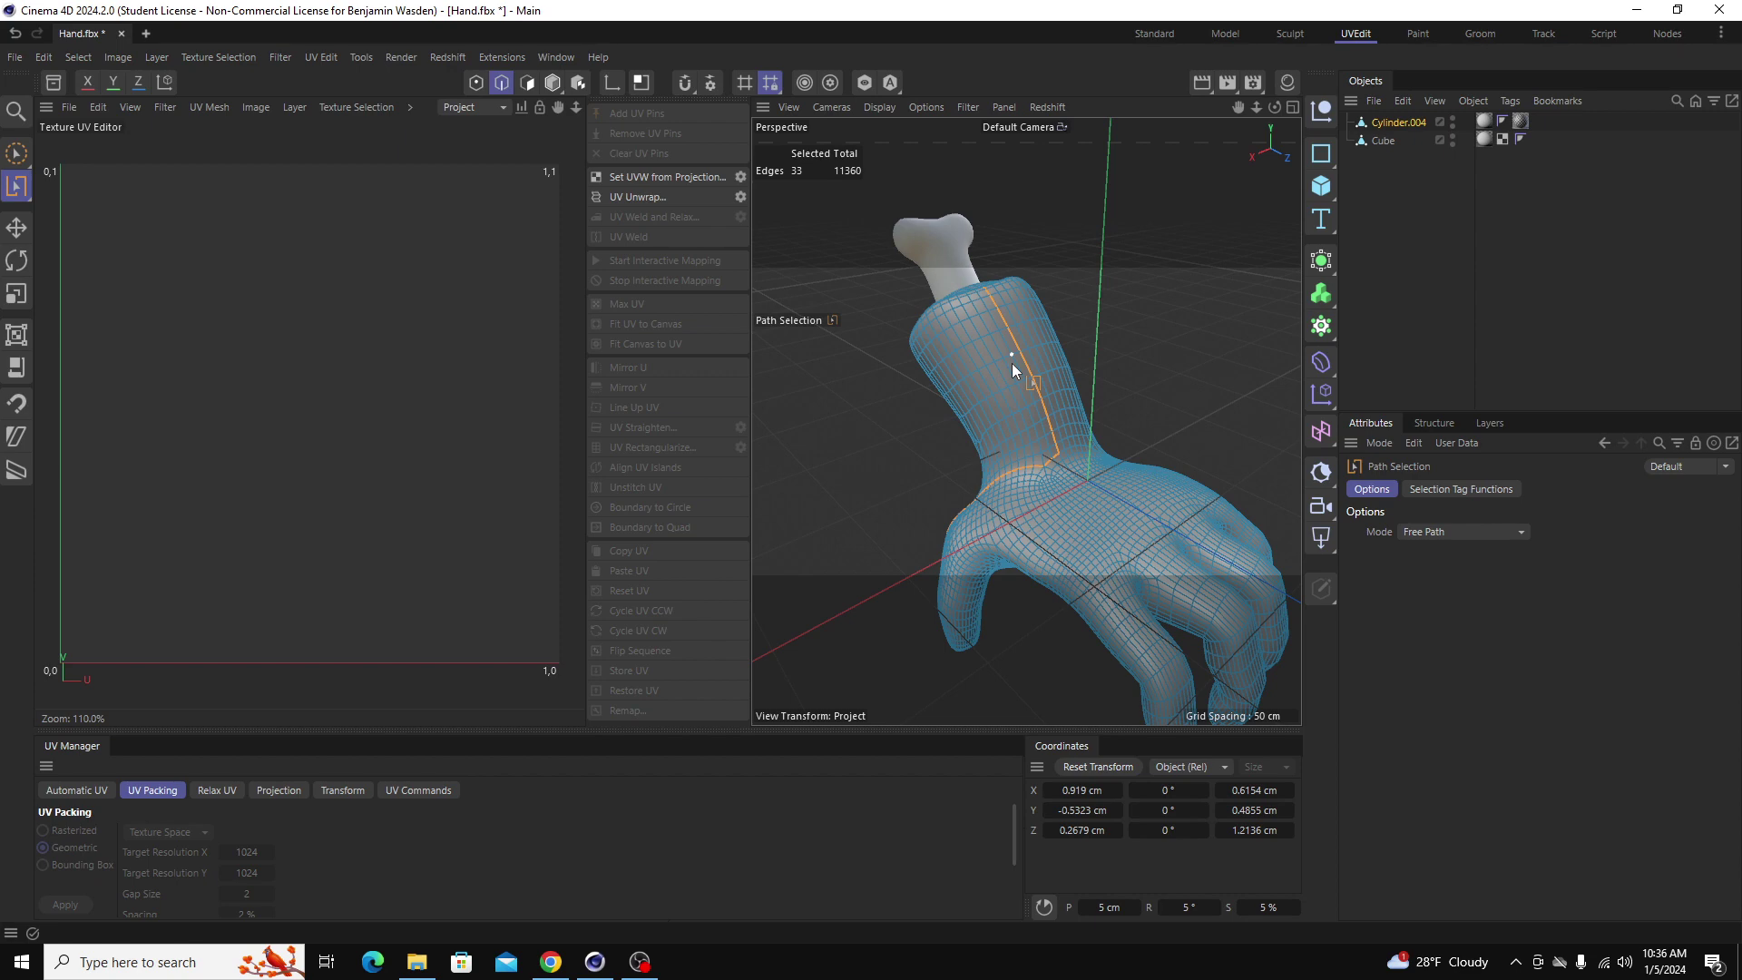
pyautogui.scroll(-5, 931, 329)
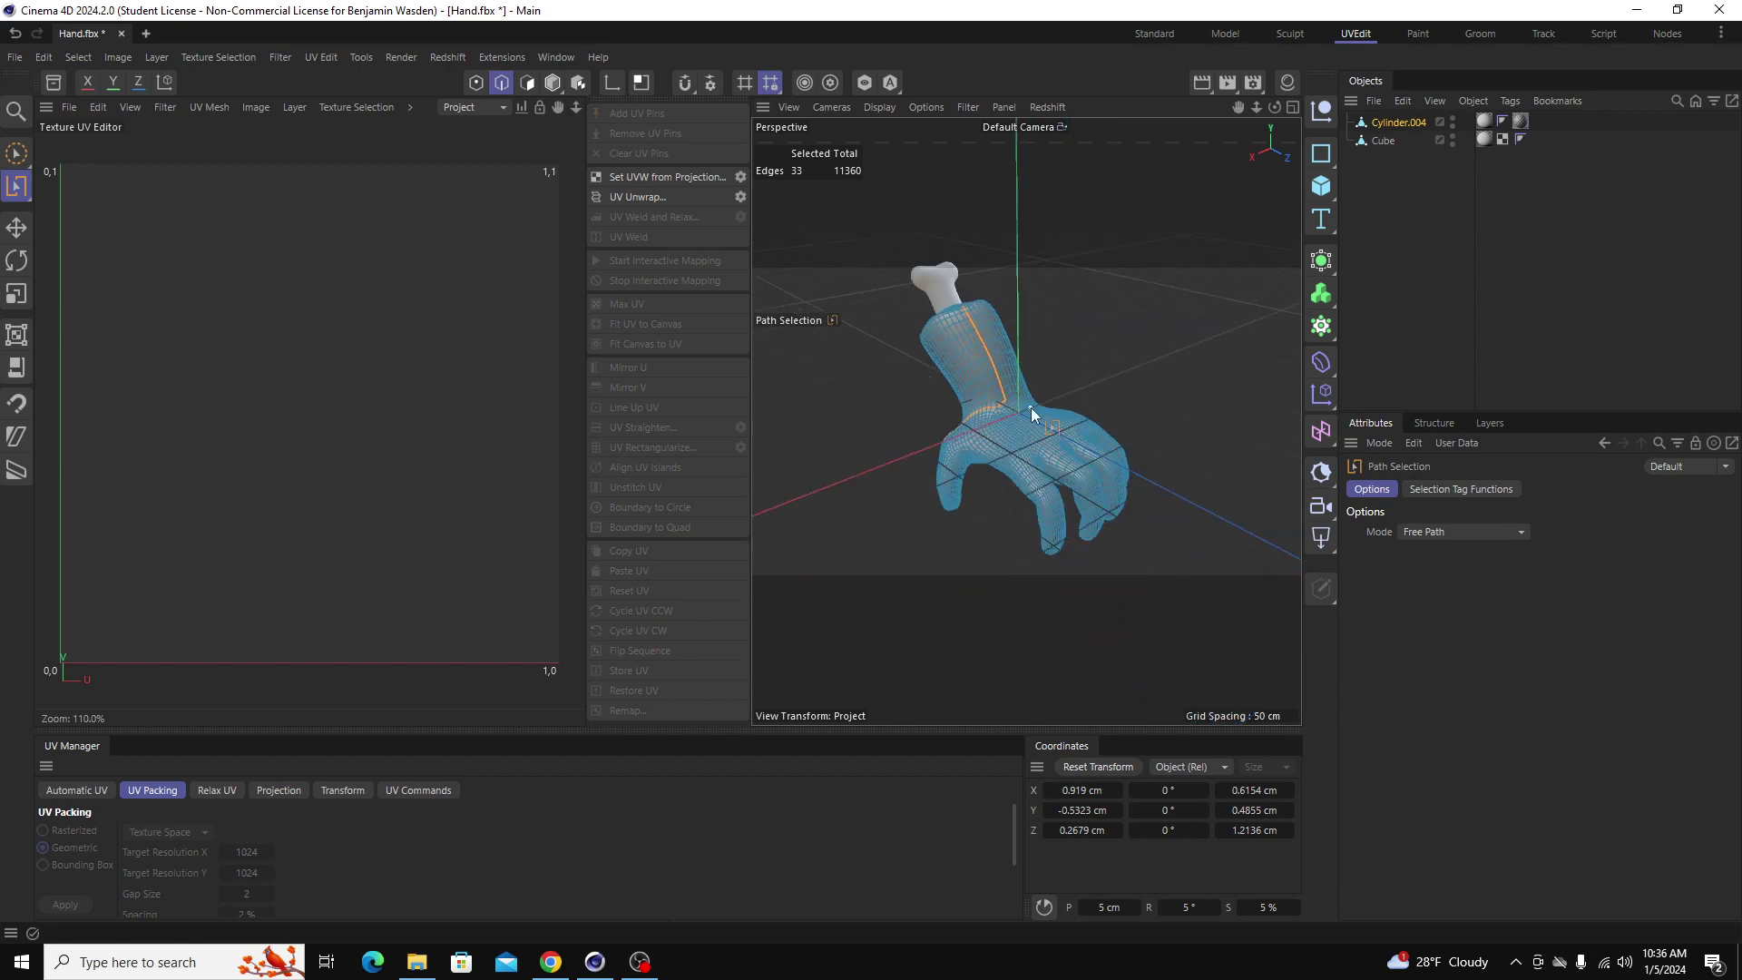
pyautogui.keyDown('alt'); pyautogui.moveTo(1031, 406); pyautogui.dragTo(1171, 466); pyautogui.keyUp('alt')
pyautogui.scroll(3, 1003, 452)
pyautogui.middleClick(1003, 452)
pyautogui.middleClick(1015, 313)
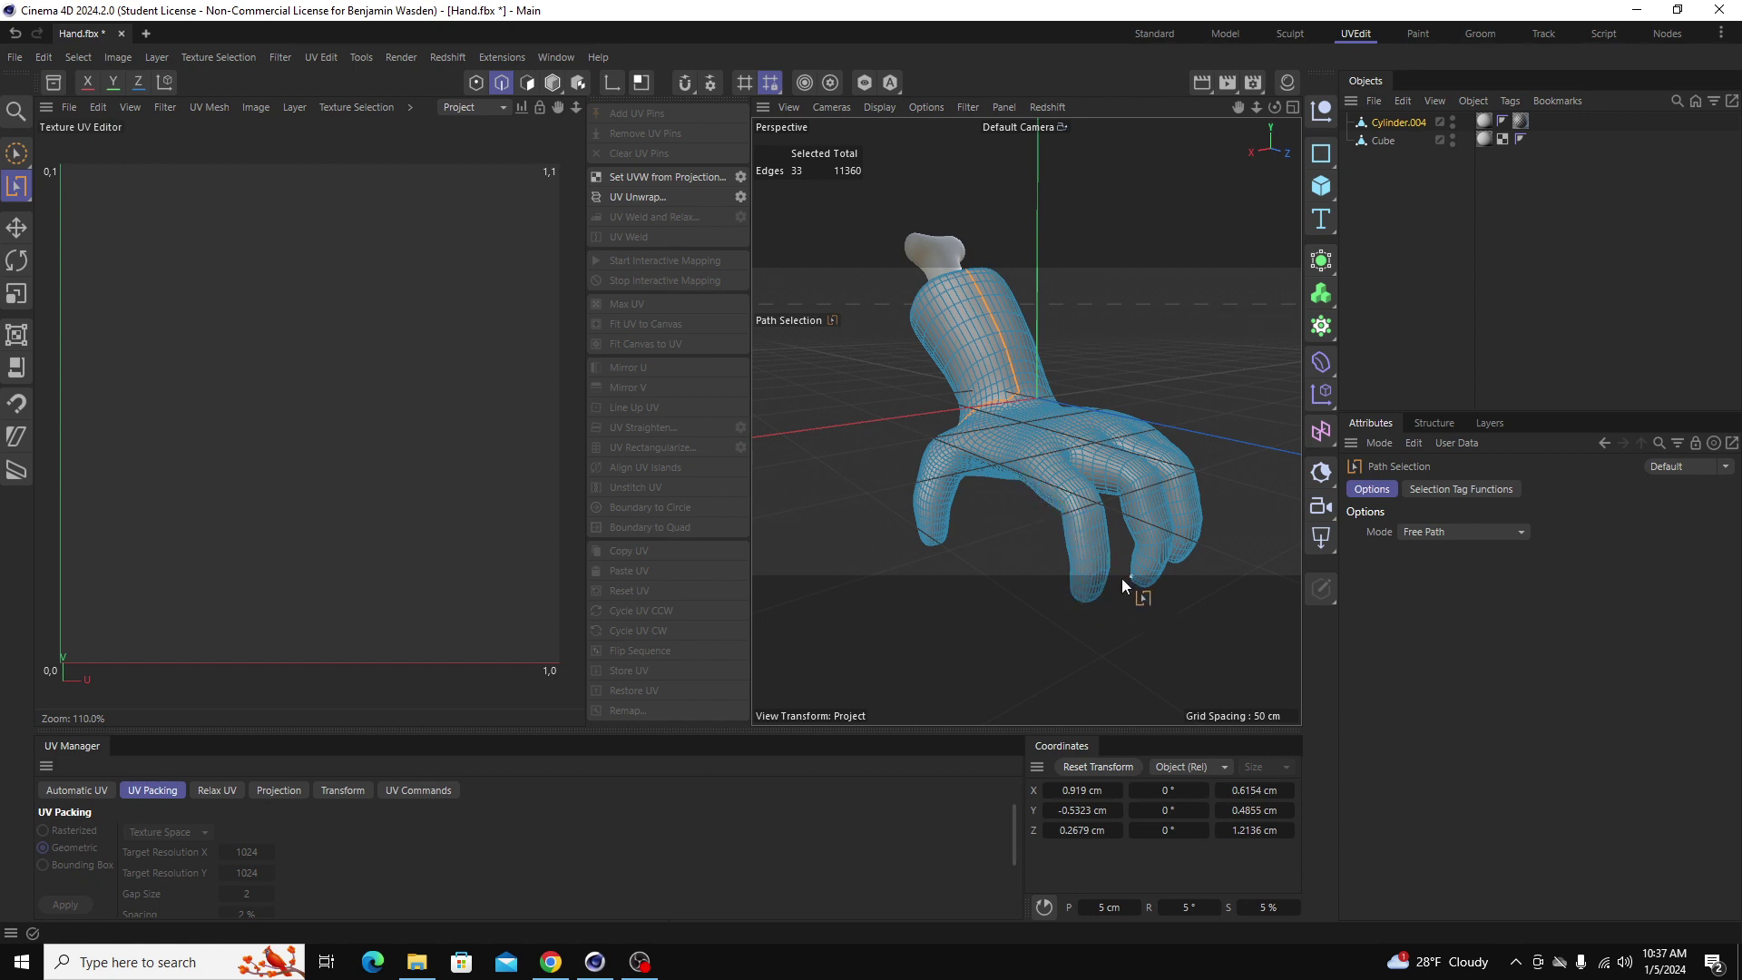
pyautogui.scroll(4, 1139, 428)
pyautogui.scroll(-4, 1140, 428)
pyautogui.keyDown('alt'); pyautogui.moveTo(911, 365); pyautogui.dragTo(1023, 416); pyautogui.keyUp('alt')
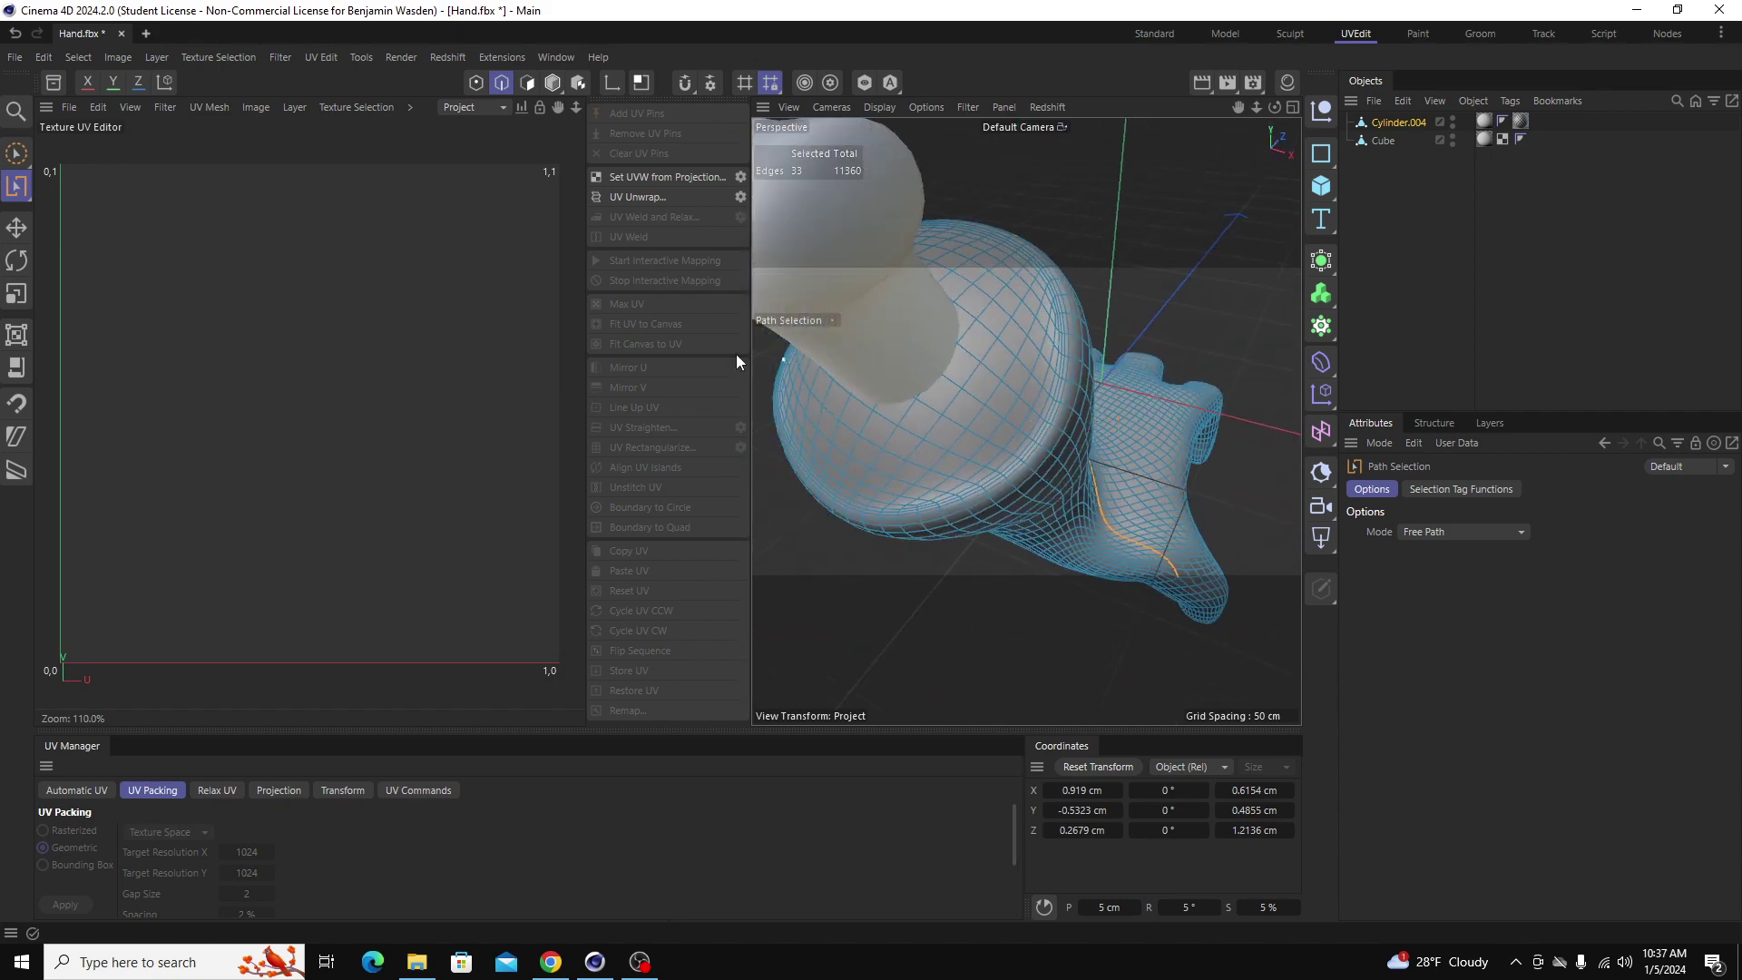
pyautogui.moveTo(13, 192); pyautogui.dragTo(80, 197)
# Step: Redraw the seam path down the forearm and wrist, undoing a stray thumb extension
pyautogui.click(1061, 423)
pyautogui.press('space')
pyautogui.keyDown('alt'); pyautogui.moveTo(1062, 423); pyautogui.dragTo(1074, 248); pyautogui.keyUp('alt')
pyautogui.moveTo(1074, 249)
pyautogui.keyDown('shift'); pyautogui.mouseDown()
pyautogui.moveTo(1051, 392)
pyautogui.moveTo(909, 628)
pyautogui.mouseUp(); pyautogui.keyUp('shift')
pyautogui.scroll(5, 1109, 438)
pyautogui.keyDown('shift'); pyautogui.moveTo(759, 327); pyautogui.dragTo(1172, 472); pyautogui.keyUp('shift')
pyautogui.scroll(-5, 1022, 472)
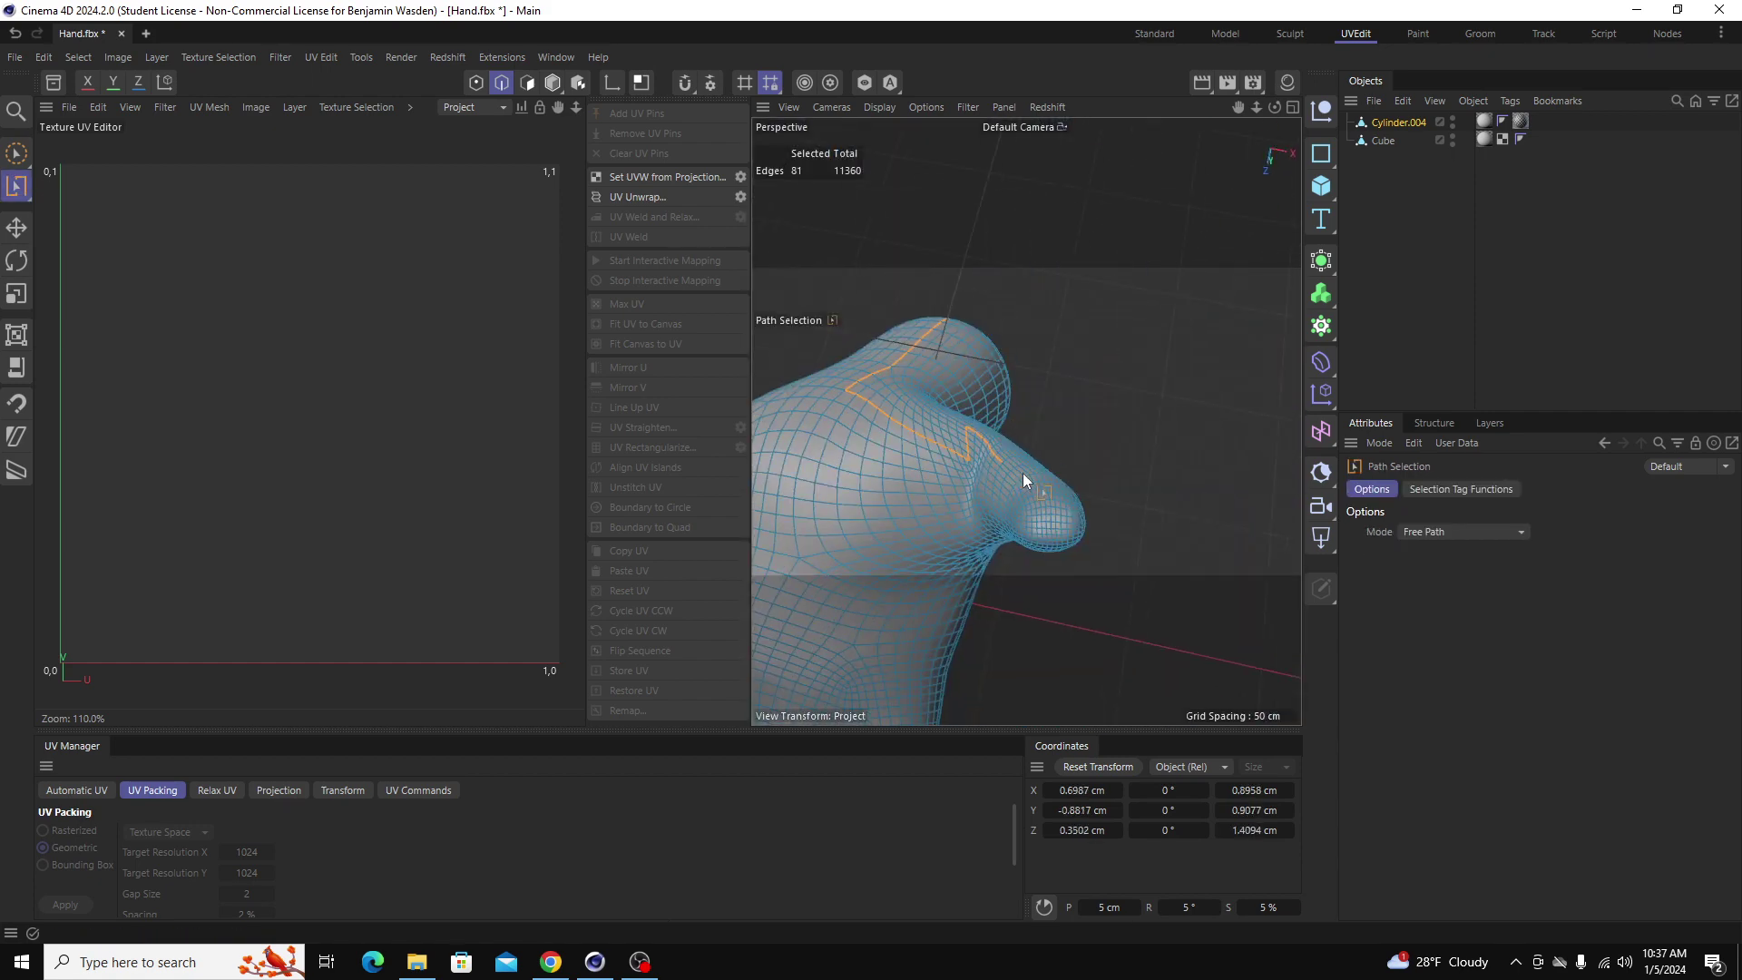
pyautogui.moveTo(1022, 472)
pyautogui.keyDown('shift'); pyautogui.mouseDown()
pyautogui.moveTo(1015, 526)
pyautogui.moveTo(1041, 482)
pyautogui.moveTo(791, 582)
pyautogui.moveTo(1034, 436)
pyautogui.mouseUp(); pyautogui.keyUp('shift')
pyautogui.hotkey('ctrl', 'z')
pyautogui.hotkey('ctrl', 'z')
pyautogui.hotkey('ctrl', 'z')
pyautogui.hotkey('ctrl', 'z')
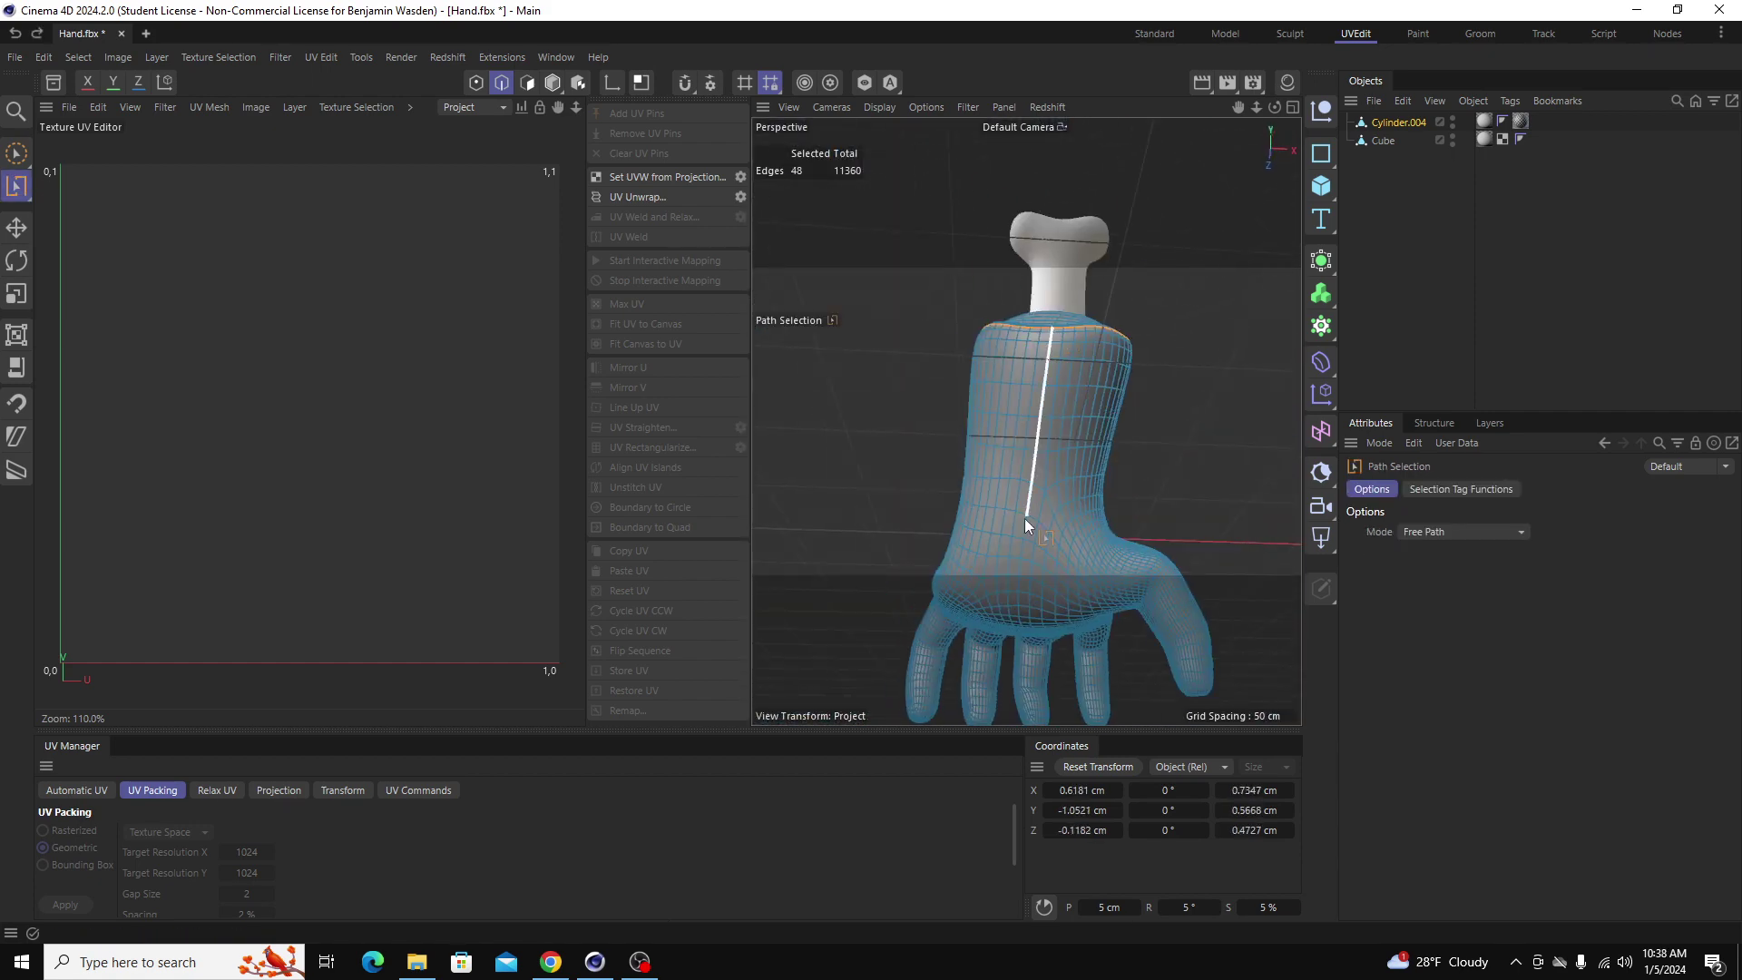
pyautogui.keyDown('shift'); pyautogui.click(1026, 494); pyautogui.keyUp('shift')
pyautogui.keyDown('shift'); pyautogui.click(1076, 557); pyautogui.keyUp('shift')
pyautogui.scroll(5, 1065, 517)
pyautogui.keyDown('alt'); pyautogui.moveTo(1076, 557); pyautogui.dragTo(1121, 507); pyautogui.keyUp('alt')
pyautogui.scroll(-5, 1068, 522)
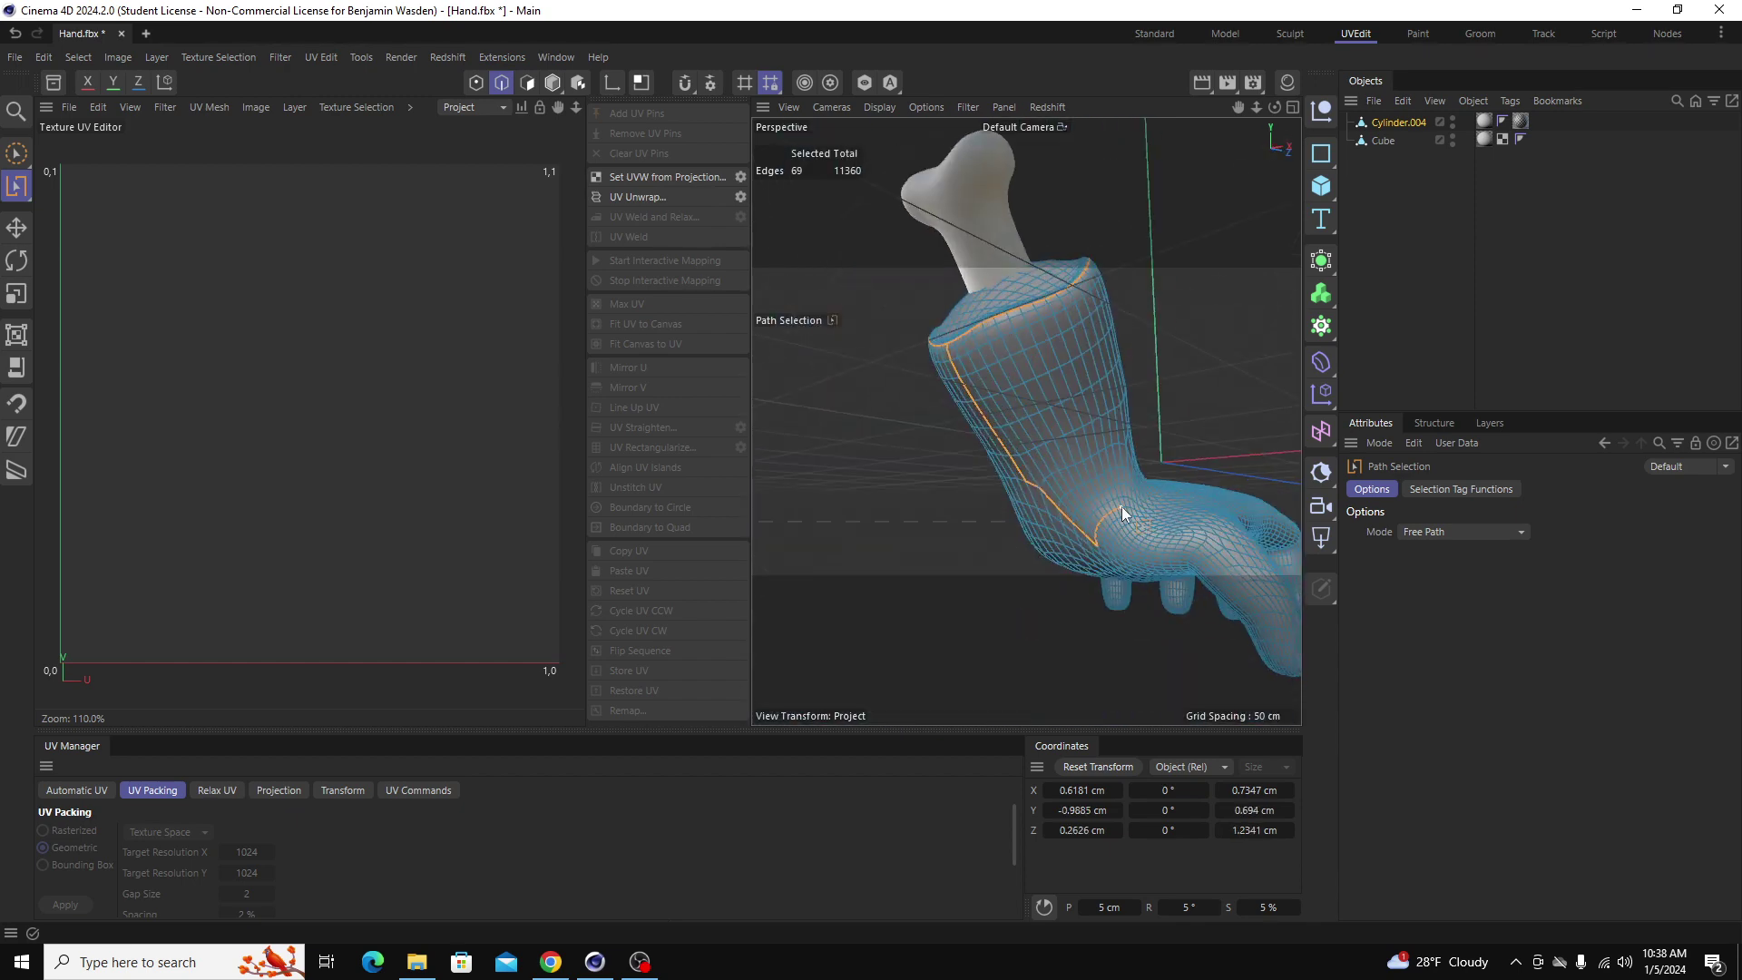
# Step: Extend the seam path edge by edge along and around the thumb
pyautogui.keyDown('shift'); pyautogui.click(1121, 506); pyautogui.keyUp('shift')
pyautogui.keyDown('alt'); pyautogui.moveTo(1122, 506); pyautogui.dragTo(1016, 383, button='middle'); pyautogui.keyUp('alt')
pyautogui.keyDown('shift'); pyautogui.click(1162, 527); pyautogui.keyUp('shift')
pyautogui.scroll(5, 1162, 527)
pyautogui.keyDown('alt'); pyautogui.moveTo(1163, 526); pyautogui.dragTo(971, 536); pyautogui.keyUp('alt')
pyautogui.keyDown('shift'); pyautogui.click(1023, 324); pyautogui.keyUp('shift')
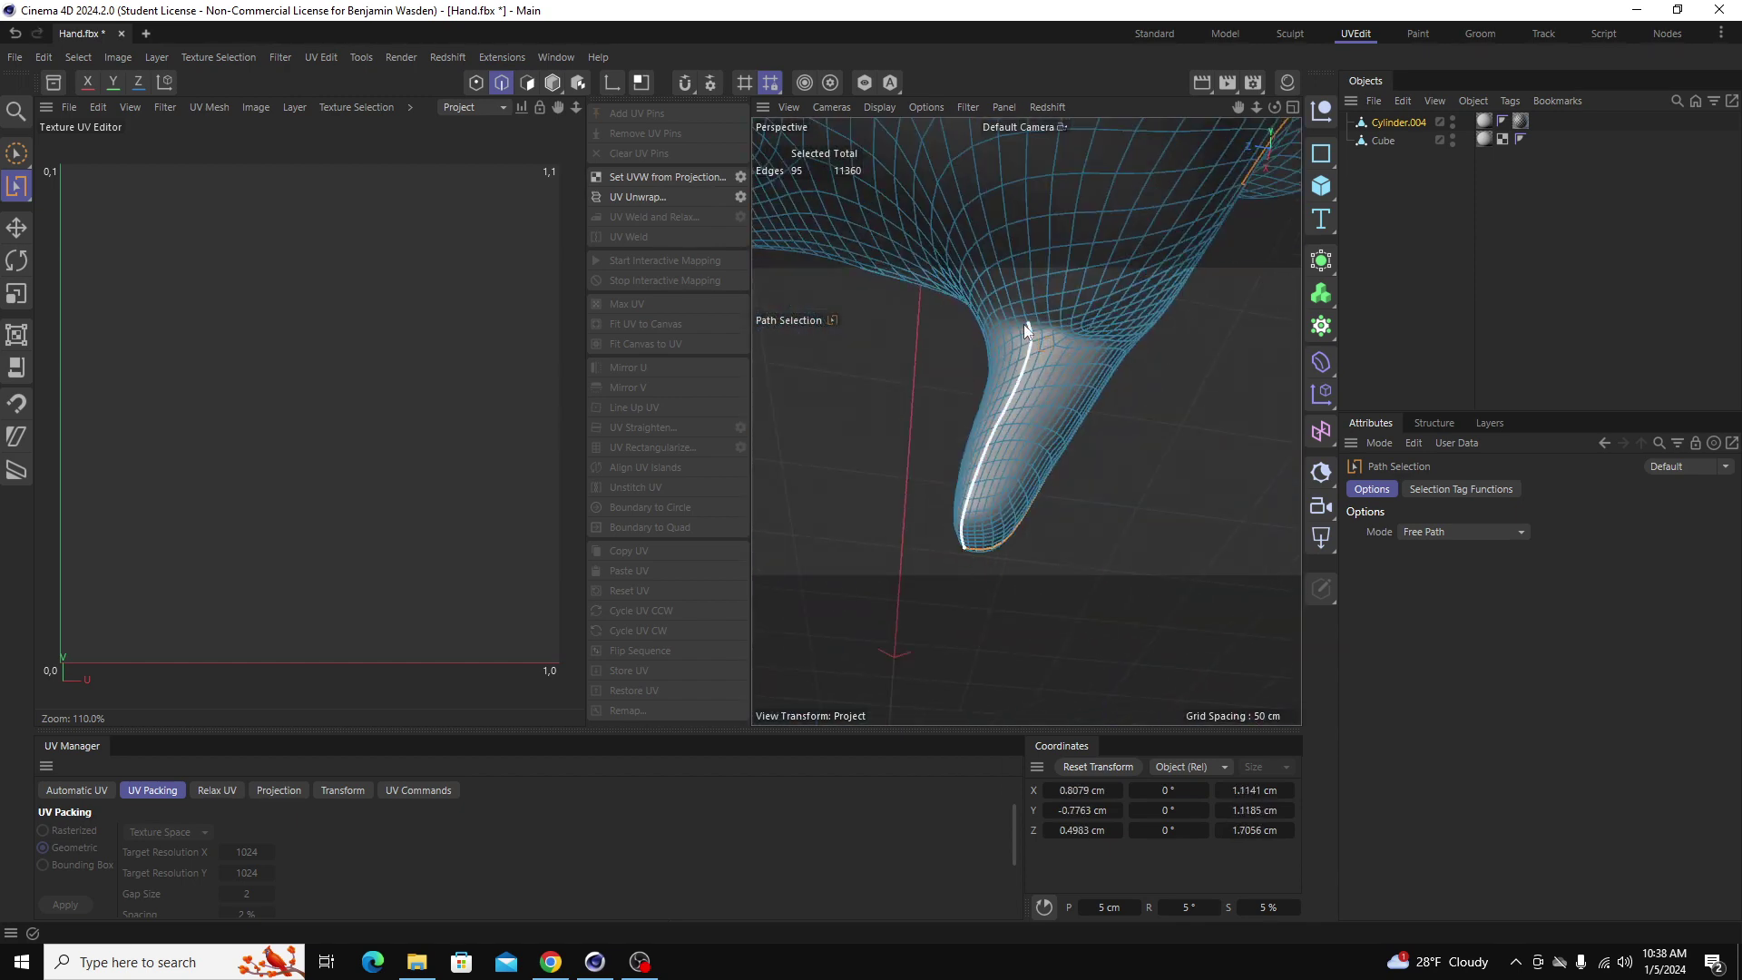
pyautogui.scroll(-5, 1023, 324)
pyautogui.moveTo(1024, 324)
pyautogui.keyDown('alt'); pyautogui.mouseDown()
pyautogui.moveTo(1077, 432)
pyautogui.moveTo(962, 472)
pyautogui.moveTo(1044, 336)
pyautogui.mouseUp(); pyautogui.keyUp('alt')
pyautogui.scroll(5, 962, 471)
pyautogui.keyDown('shift'); pyautogui.click(1040, 505); pyautogui.keyUp('shift')
pyautogui.scroll(-5, 1040, 505)
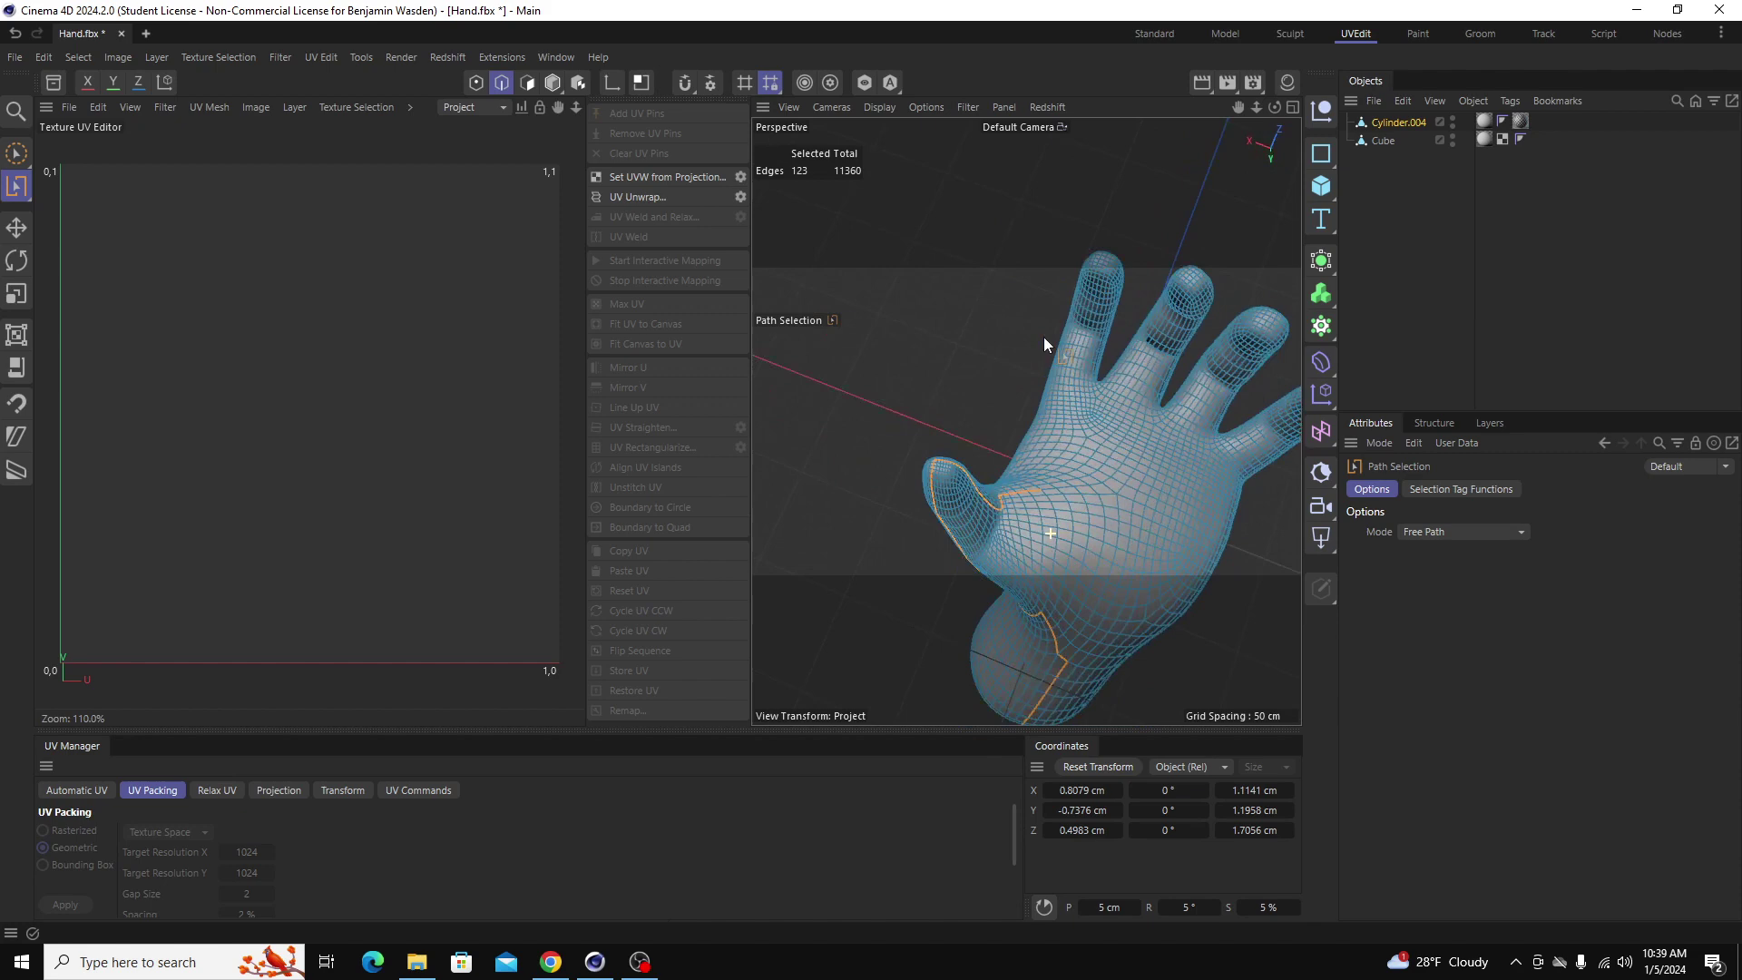
pyautogui.scroll(5, 978, 536)
pyautogui.hotkey('ctrl', 'z')
pyautogui.keyDown('alt'); pyautogui.moveTo(978, 536); pyautogui.dragTo(1055, 711); pyautogui.keyUp('alt')
# Step: Carry the seam from the finger base up to the fingertip and around the second finger
pyautogui.keyDown('shift'); pyautogui.click(899, 534); pyautogui.keyUp('shift')
pyautogui.keyDown('shift'); pyautogui.click(873, 519); pyautogui.keyUp('shift')
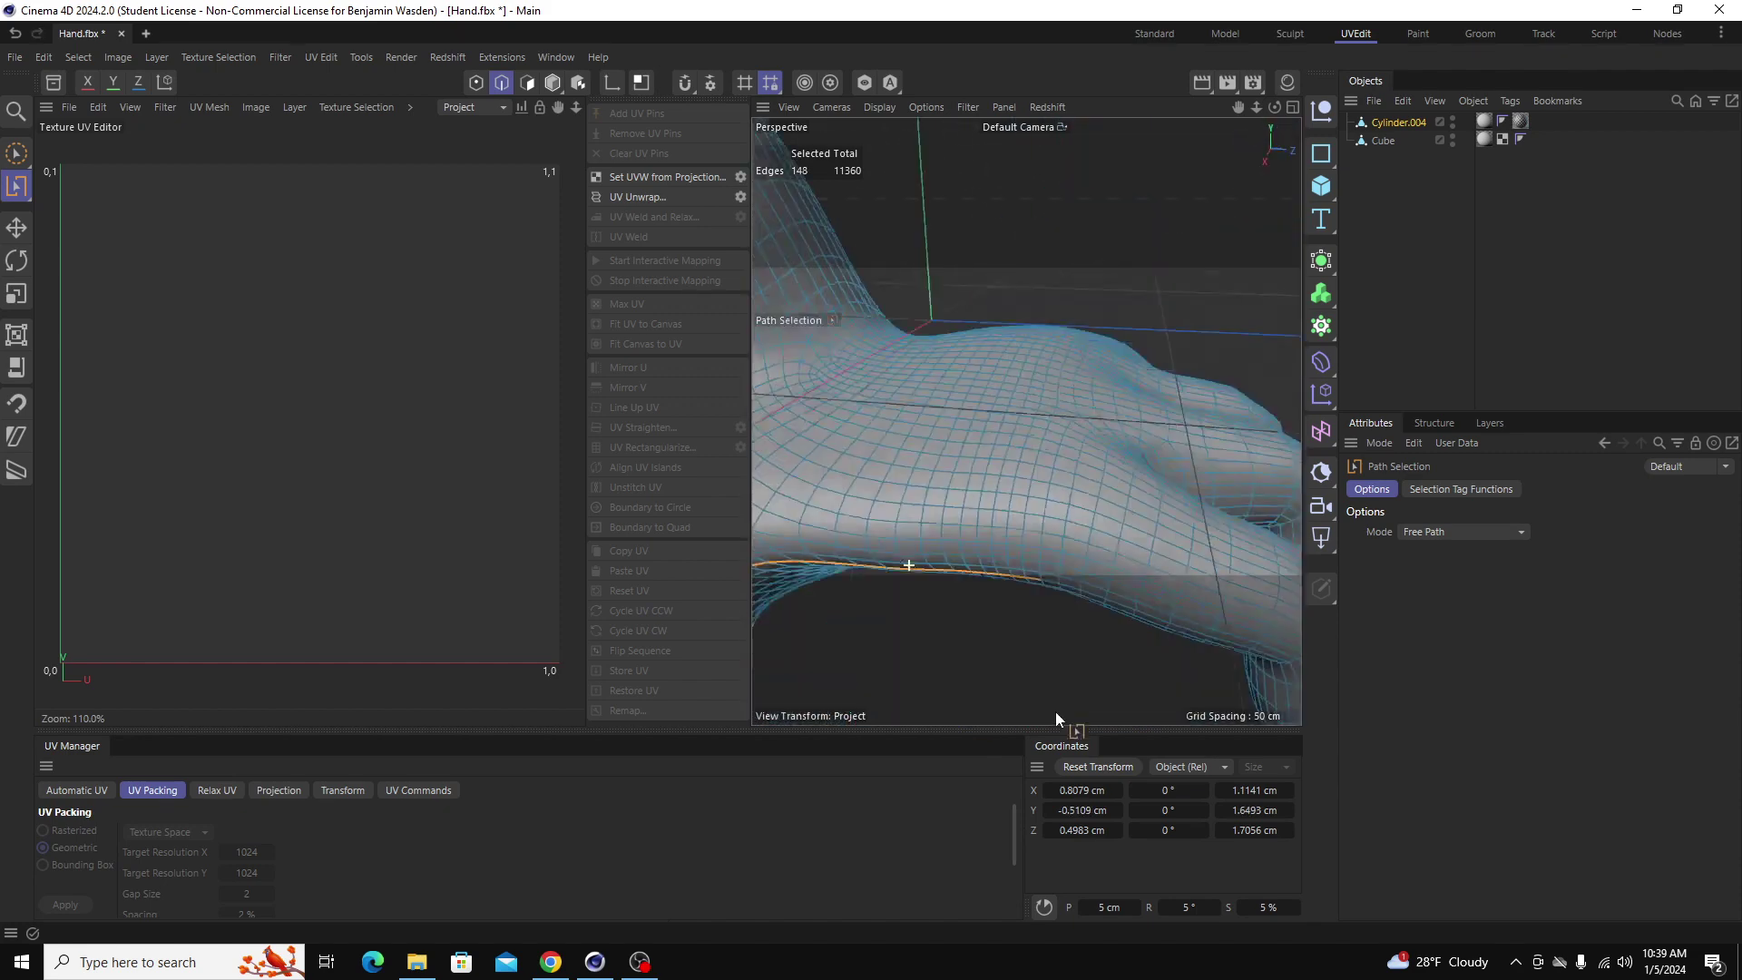
pyautogui.scroll(-5, 981, 591)
pyautogui.keyDown('alt'); pyautogui.moveTo(982, 590); pyautogui.dragTo(951, 578); pyautogui.keyUp('alt')
pyautogui.keyDown('shift'); pyautogui.click(951, 579); pyautogui.keyUp('shift')
pyautogui.scroll(5, 962, 572)
pyautogui.scroll(-4, 994, 537)
pyautogui.keyDown('shift'); pyautogui.click(1032, 397); pyautogui.keyUp('shift')
pyautogui.moveTo(1032, 397)
pyautogui.keyDown('alt'); pyautogui.mouseDown()
pyautogui.moveTo(1136, 549)
pyautogui.moveTo(1098, 446)
pyautogui.moveTo(1045, 405)
pyautogui.mouseUp(); pyautogui.keyUp('alt')
pyautogui.keyDown('shift'); pyautogui.click(1057, 273); pyautogui.keyUp('shift')
pyautogui.keyDown('shift'); pyautogui.click(1086, 543); pyautogui.keyUp('shift')
pyautogui.keyDown('alt'); pyautogui.moveTo(1089, 543); pyautogui.dragTo(946, 530, button='middle'); pyautogui.keyUp('alt')
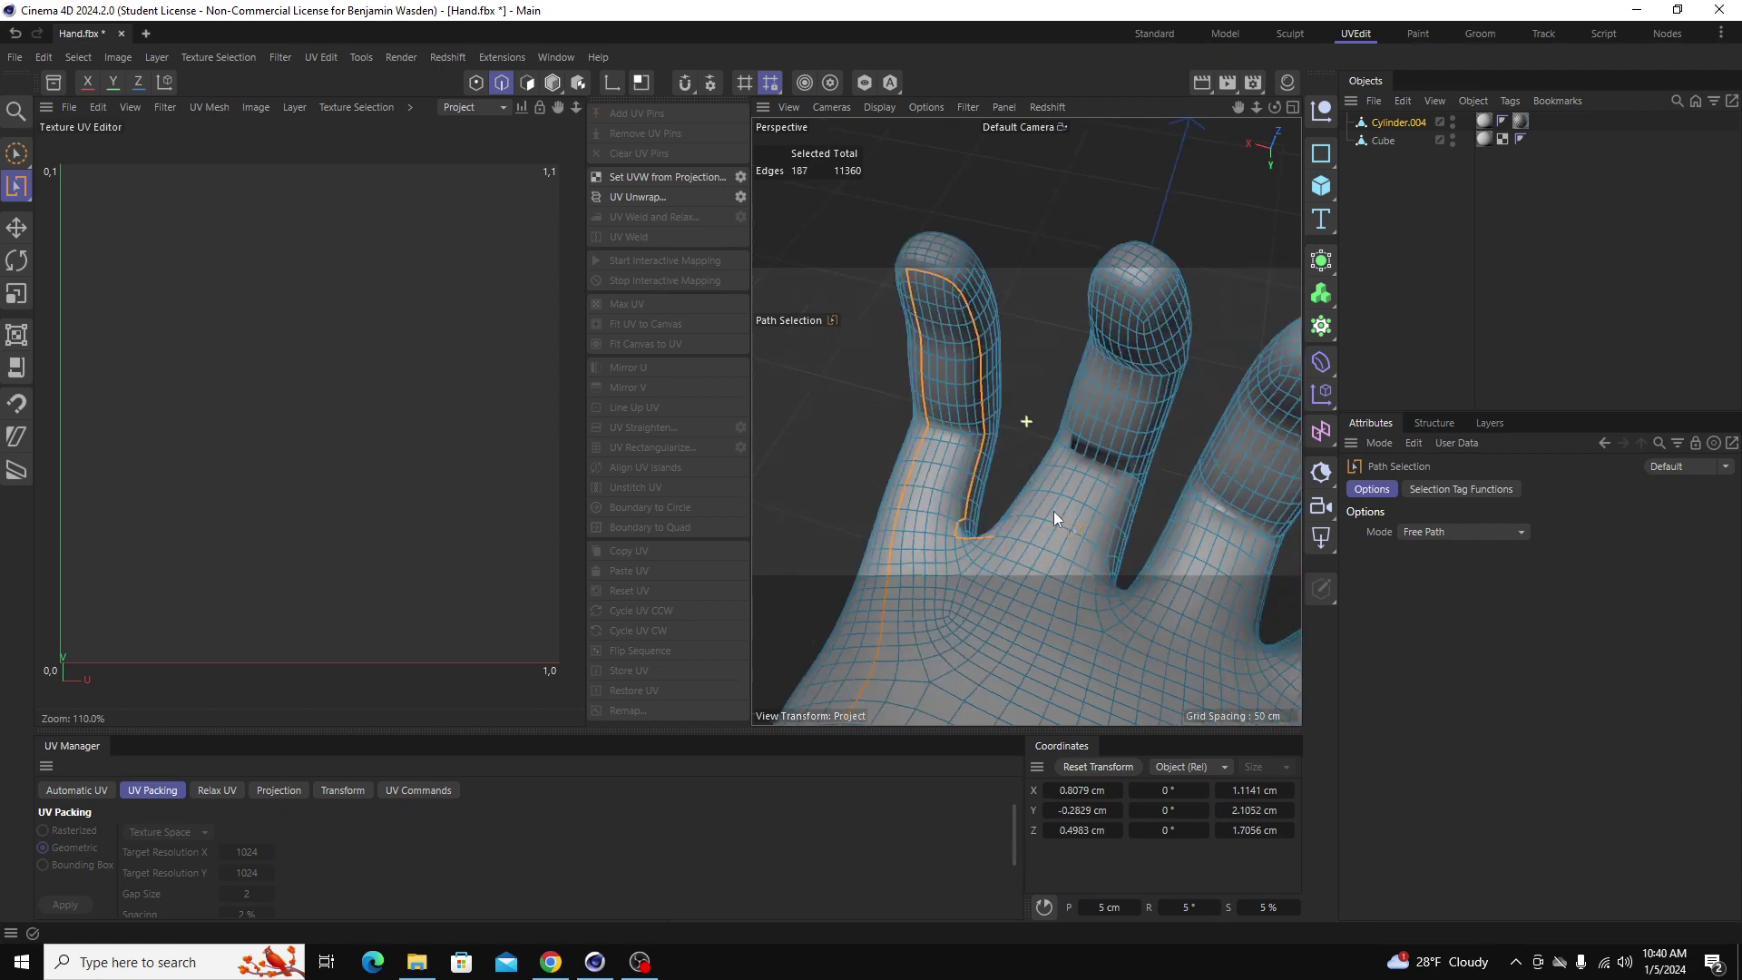
pyautogui.keyDown('shift'); pyautogui.click(1159, 355); pyautogui.keyUp('shift')
# Step: Extend the seam around the third finger and along the pinky, reaching 337 edges
pyautogui.keyDown('shift'); pyautogui.click(1106, 577); pyautogui.keyUp('shift')
pyautogui.keyDown('alt'); pyautogui.moveTo(1107, 577); pyautogui.dragTo(960, 585, button='middle'); pyautogui.keyUp('alt')
pyautogui.keyDown('shift'); pyautogui.click(1151, 382); pyautogui.keyUp('shift')
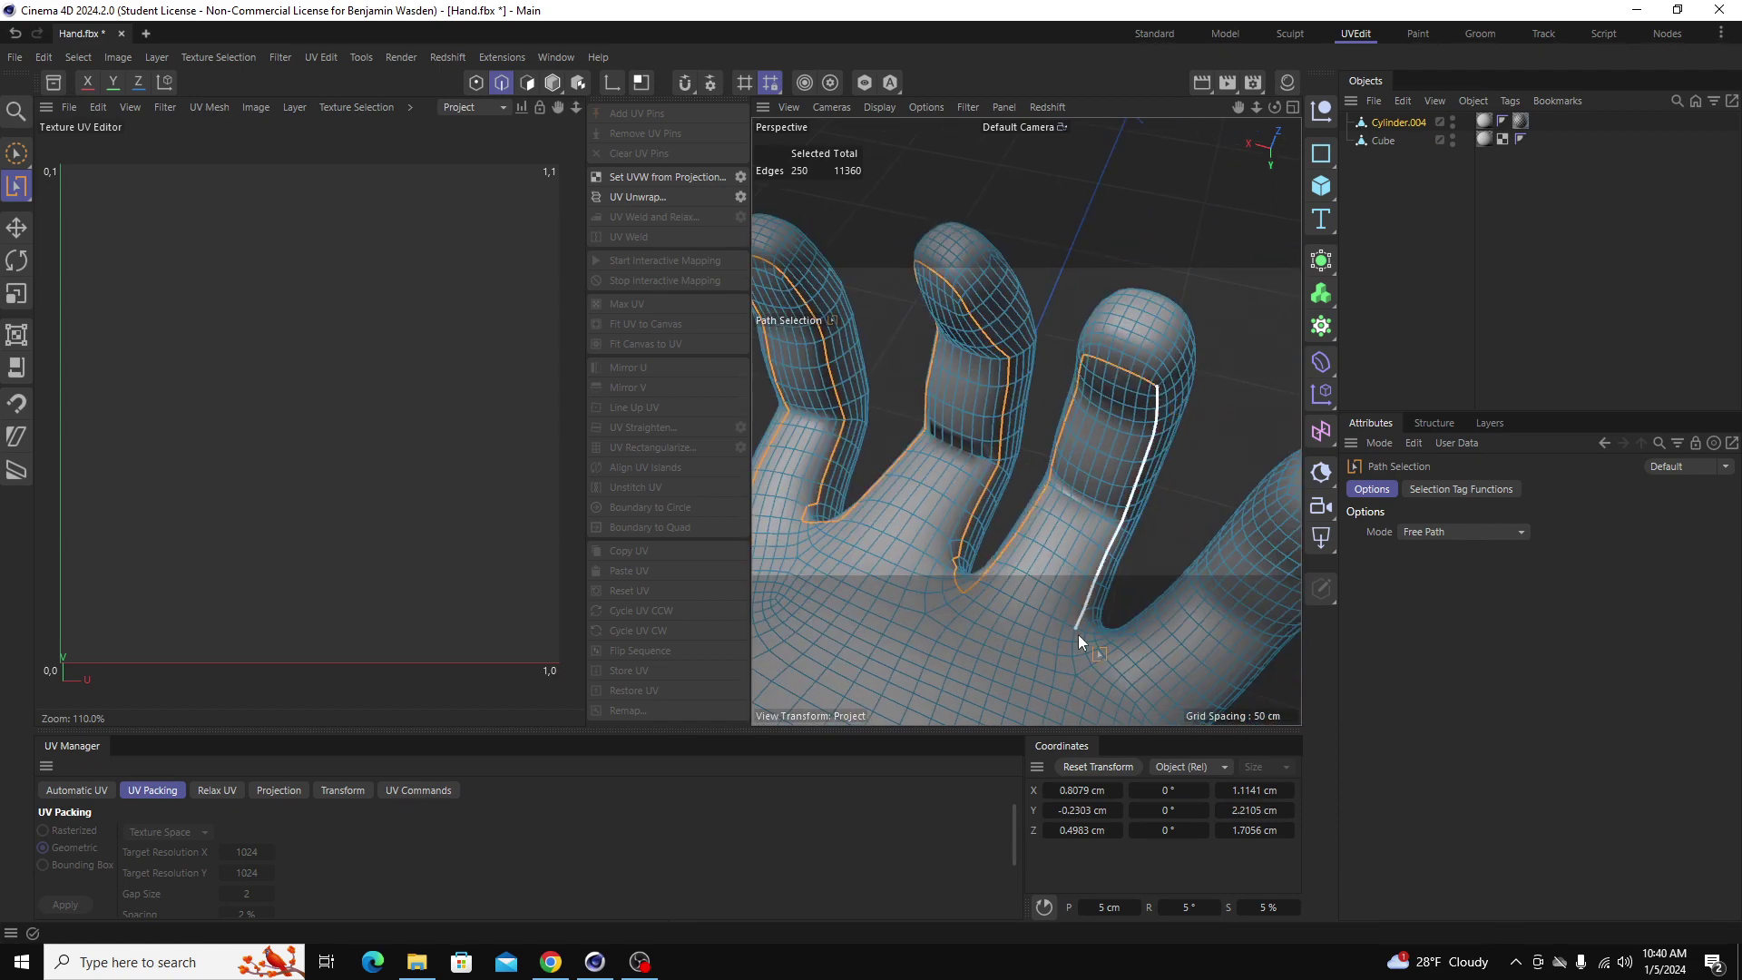
pyautogui.keyDown('shift'); pyautogui.click(1079, 636); pyautogui.keyUp('shift')
pyautogui.keyDown('alt'); pyautogui.moveTo(1193, 617); pyautogui.dragTo(1048, 635, button='middle'); pyautogui.keyUp('alt')
pyautogui.keyDown('shift'); pyautogui.click(1132, 477); pyautogui.keyUp('shift')
pyautogui.keyDown('shift'); pyautogui.click(1192, 545); pyautogui.keyUp('shift')
pyautogui.scroll(-5, 1145, 385)
pyautogui.keyDown('shift'); pyautogui.click(1145, 383); pyautogui.keyUp('shift')
pyautogui.keyDown('alt'); pyautogui.moveTo(1146, 383); pyautogui.dragTo(1051, 461); pyautogui.keyUp('alt')
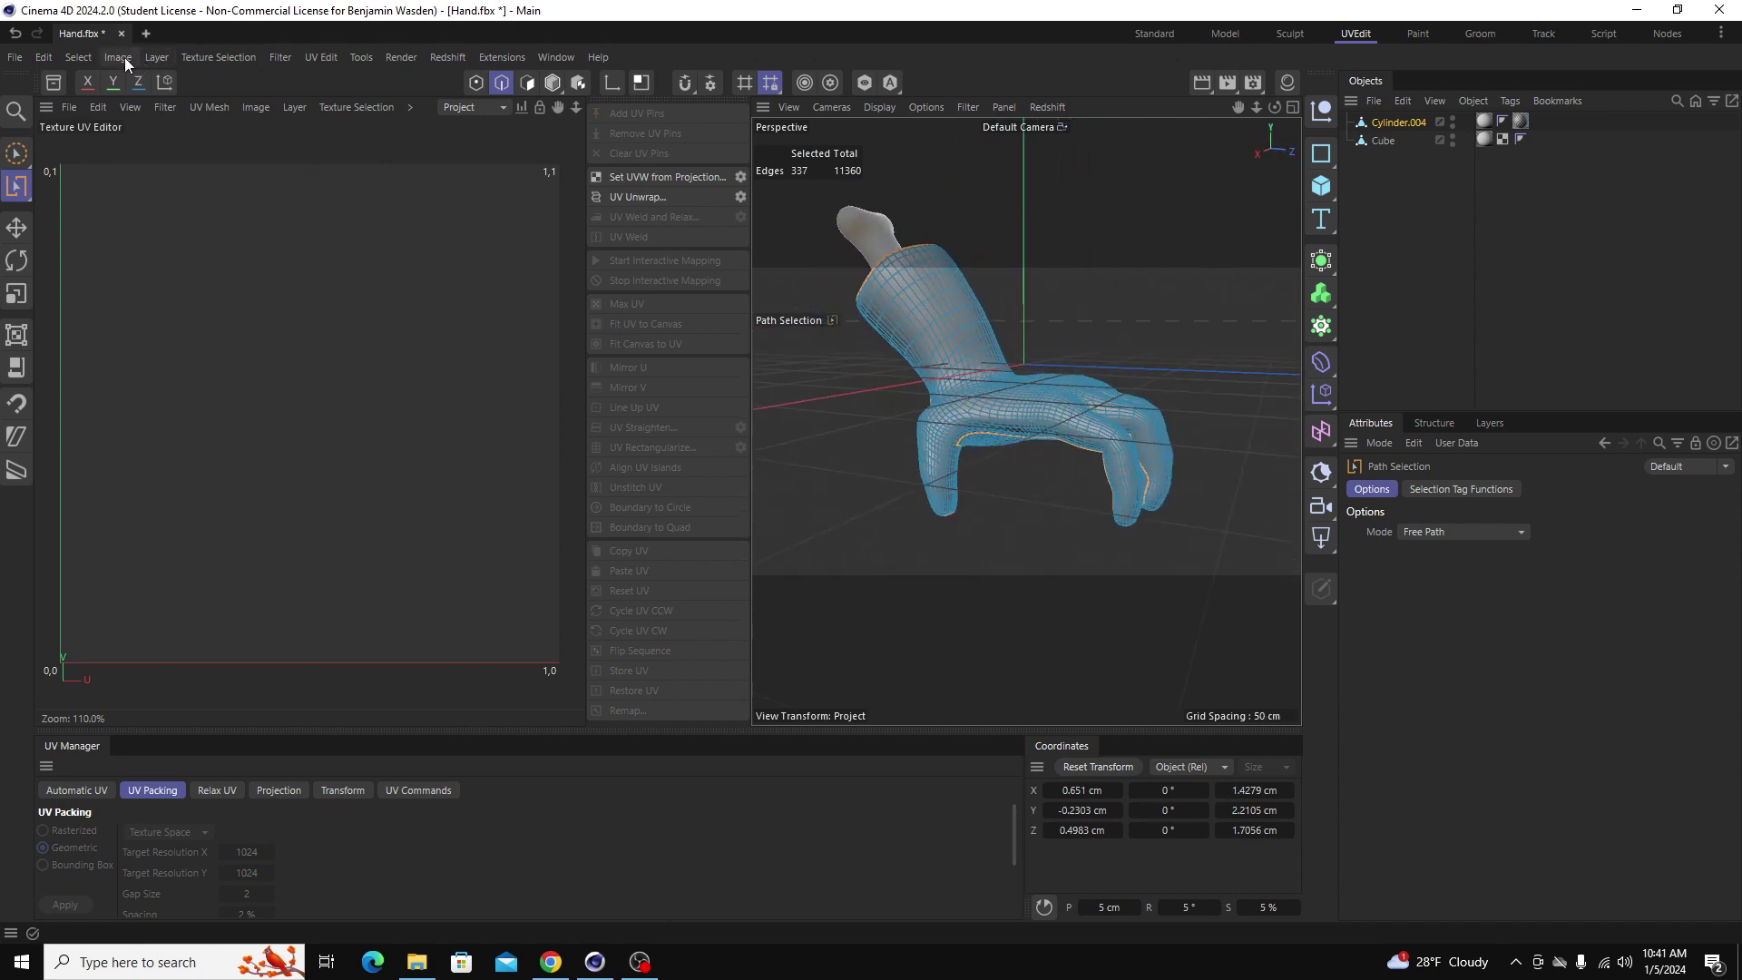
# Step: Store the seam edges with Select > Store Selection and test the tag's Deselect/Select buttons
pyautogui.click(77, 57)
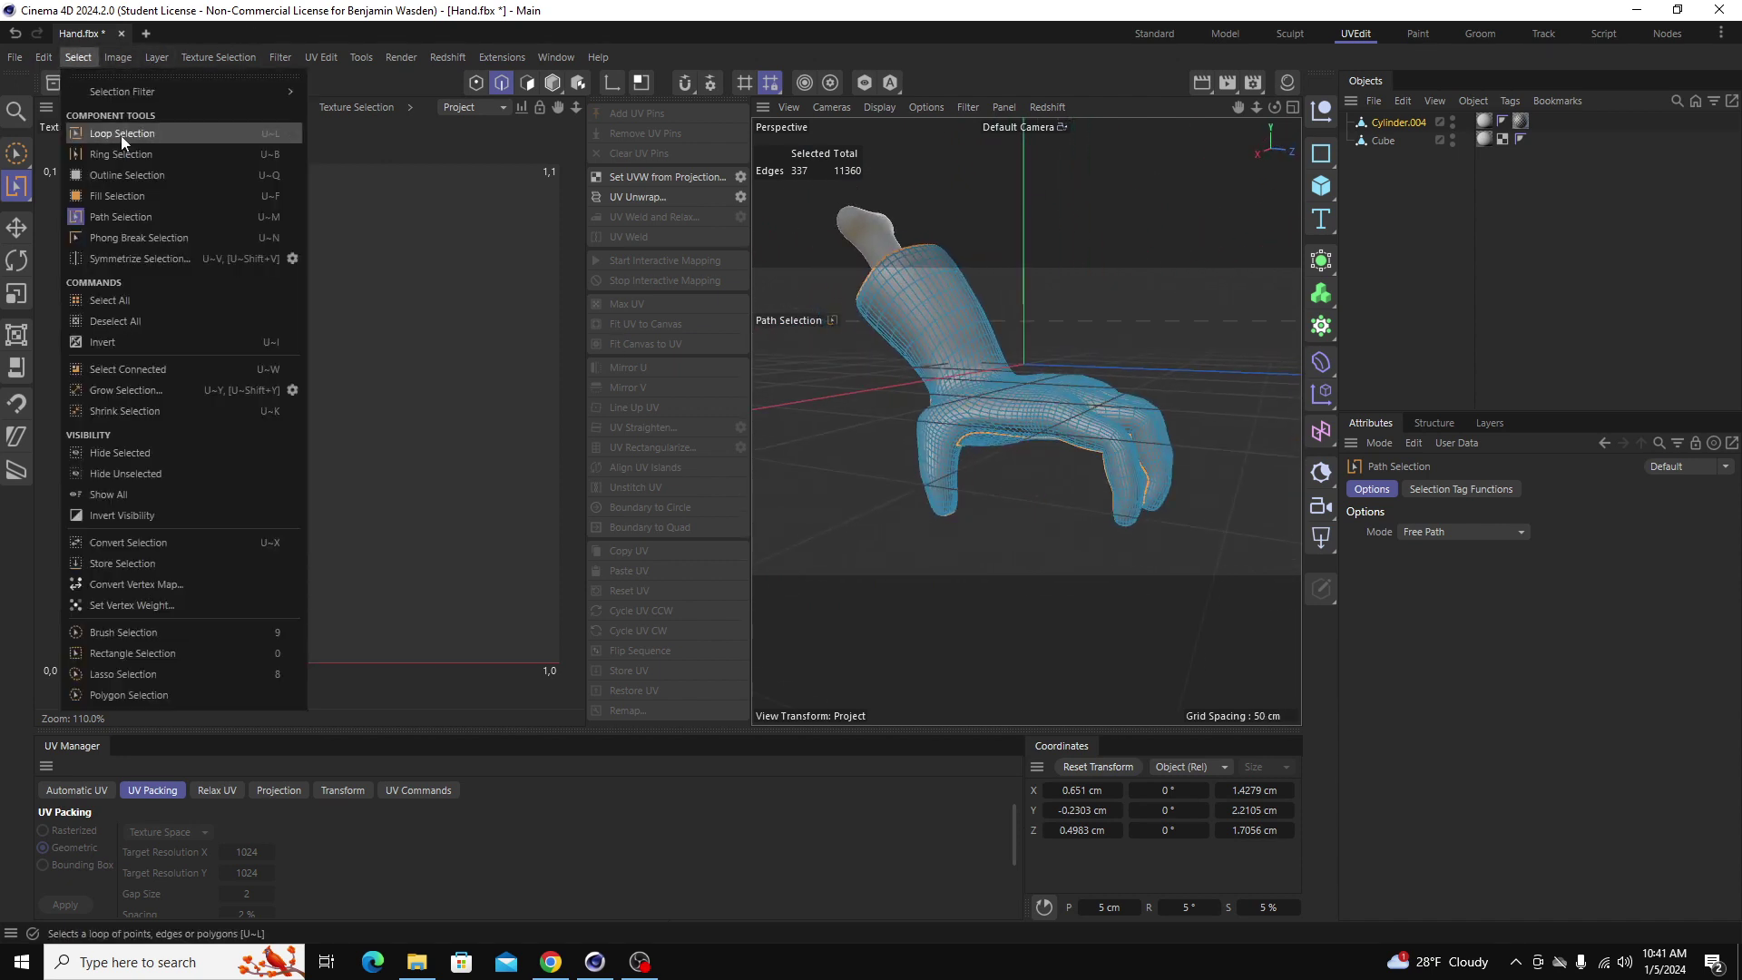
pyautogui.click(111, 568)
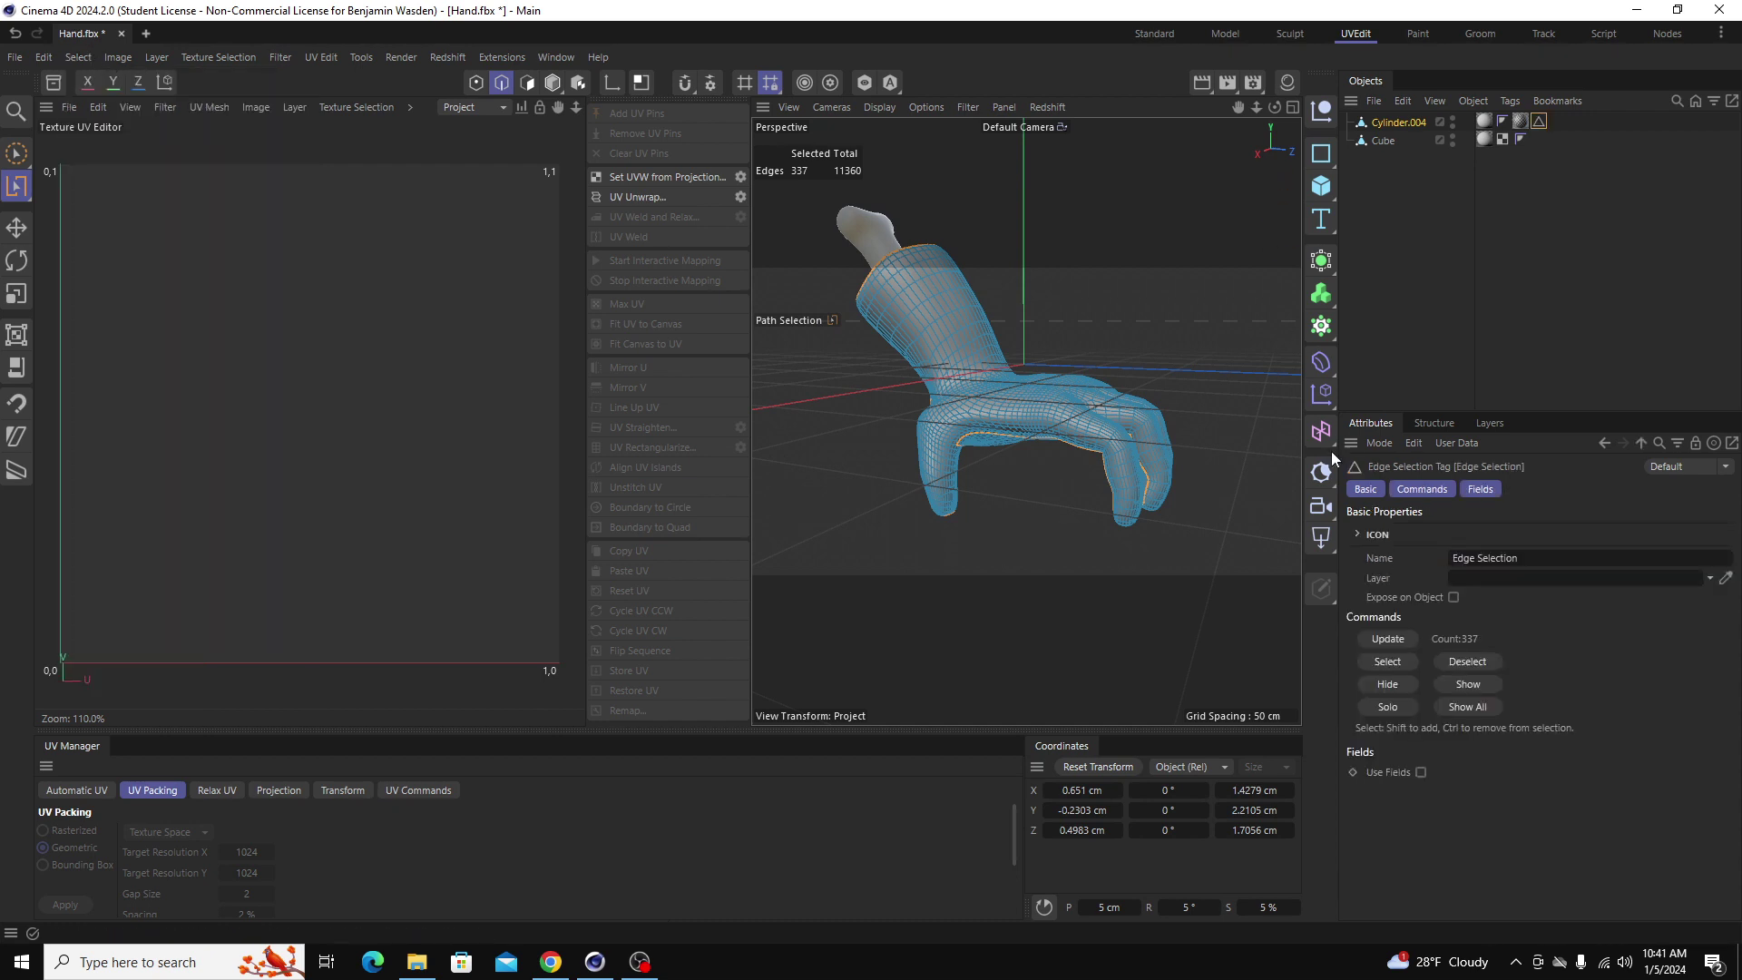
pyautogui.keyDown('alt'); pyautogui.moveTo(1145, 426); pyautogui.dragTo(864, 342); pyautogui.keyUp('alt')
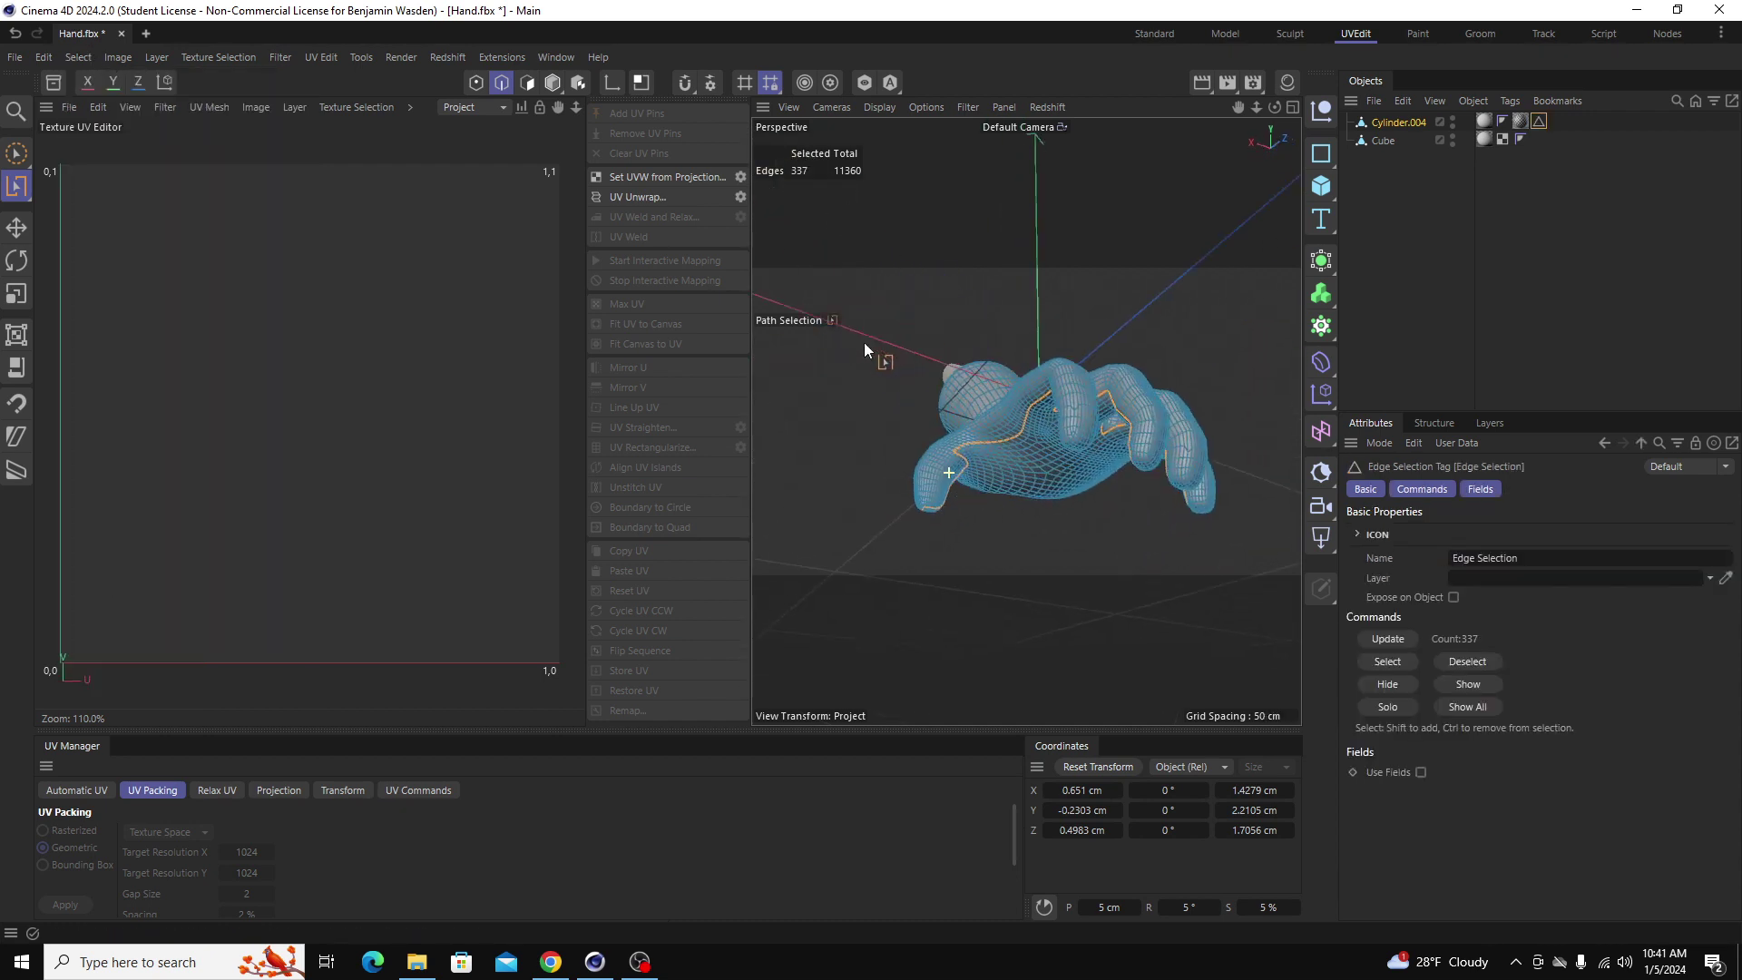
pyautogui.keyDown('alt'); pyautogui.moveTo(872, 408); pyautogui.dragTo(962, 399); pyautogui.keyUp('alt')
pyautogui.click(1477, 662)
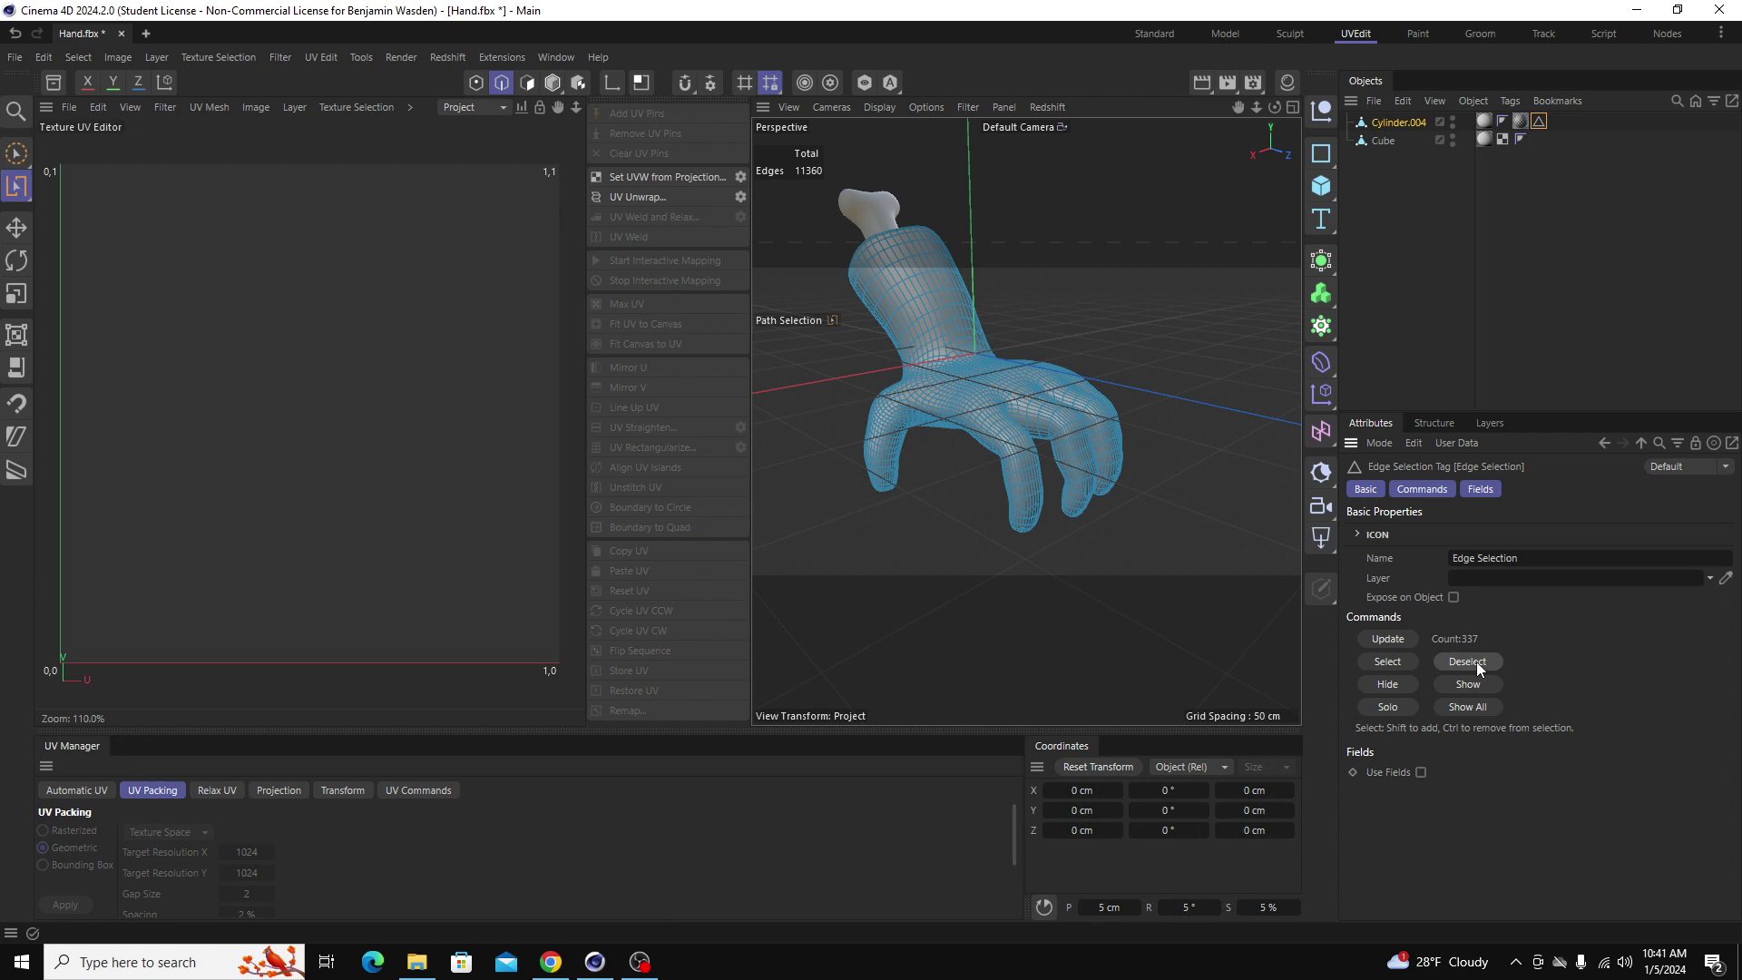
pyautogui.click(1392, 663)
pyautogui.keyDown('alt'); pyautogui.moveTo(1033, 522); pyautogui.dragTo(1143, 381); pyautogui.keyUp('alt')
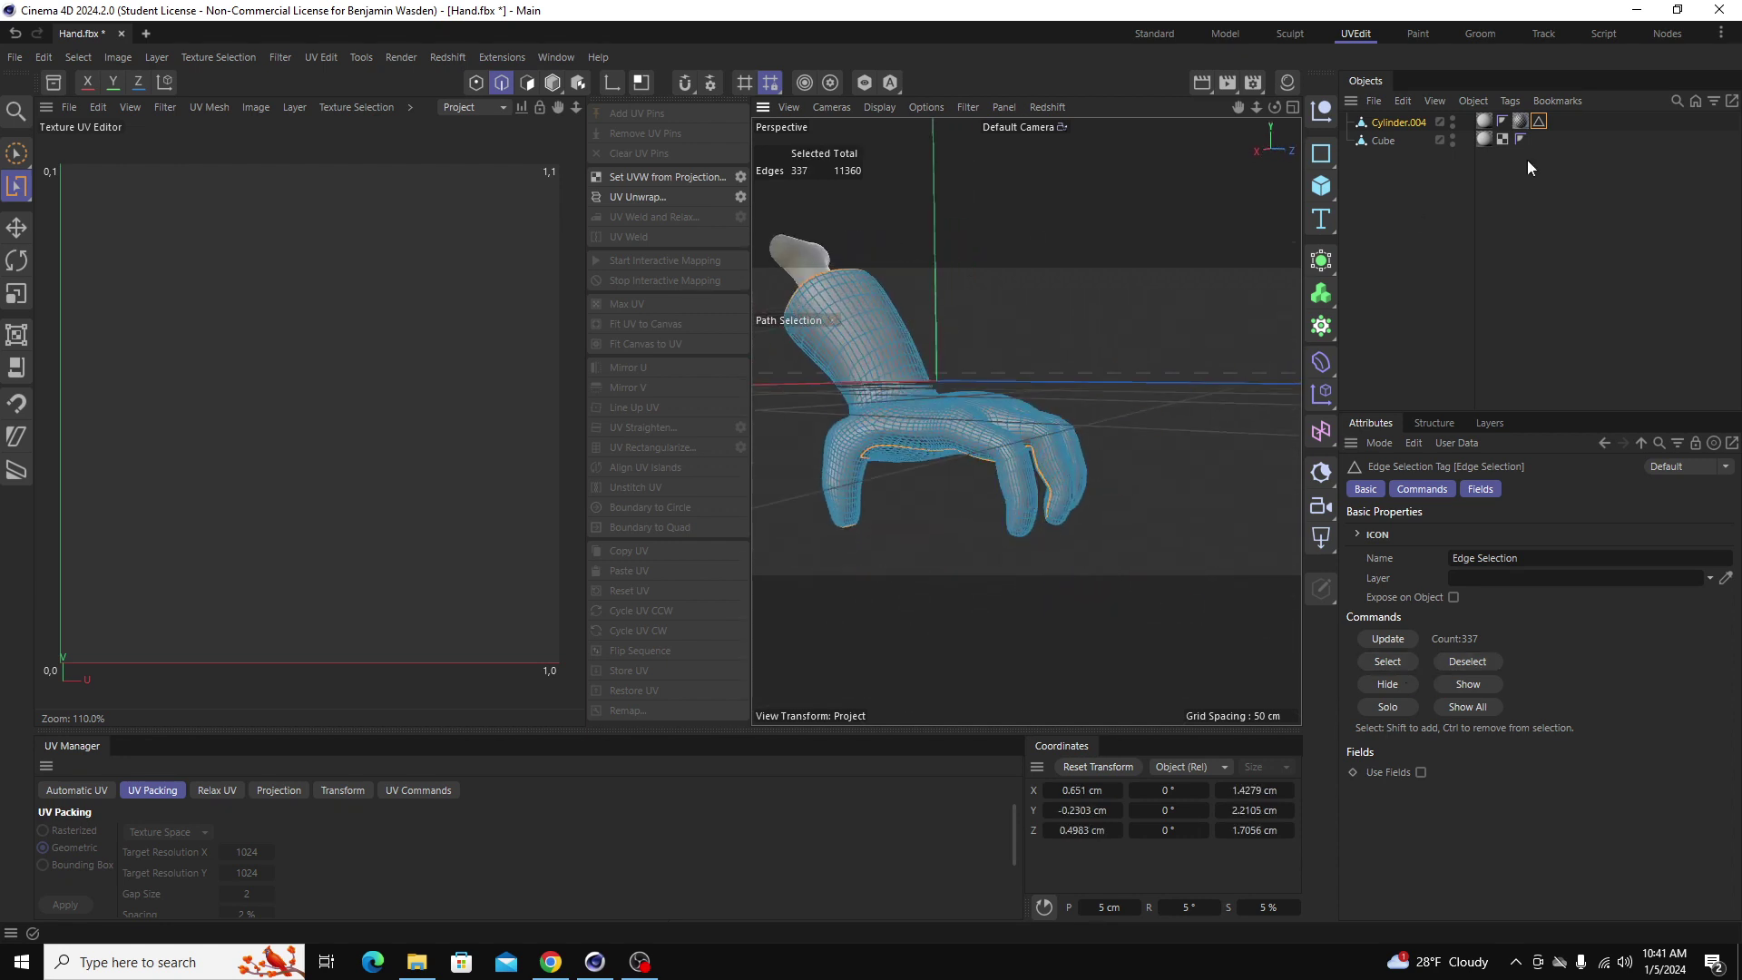
pyautogui.click(1390, 123)
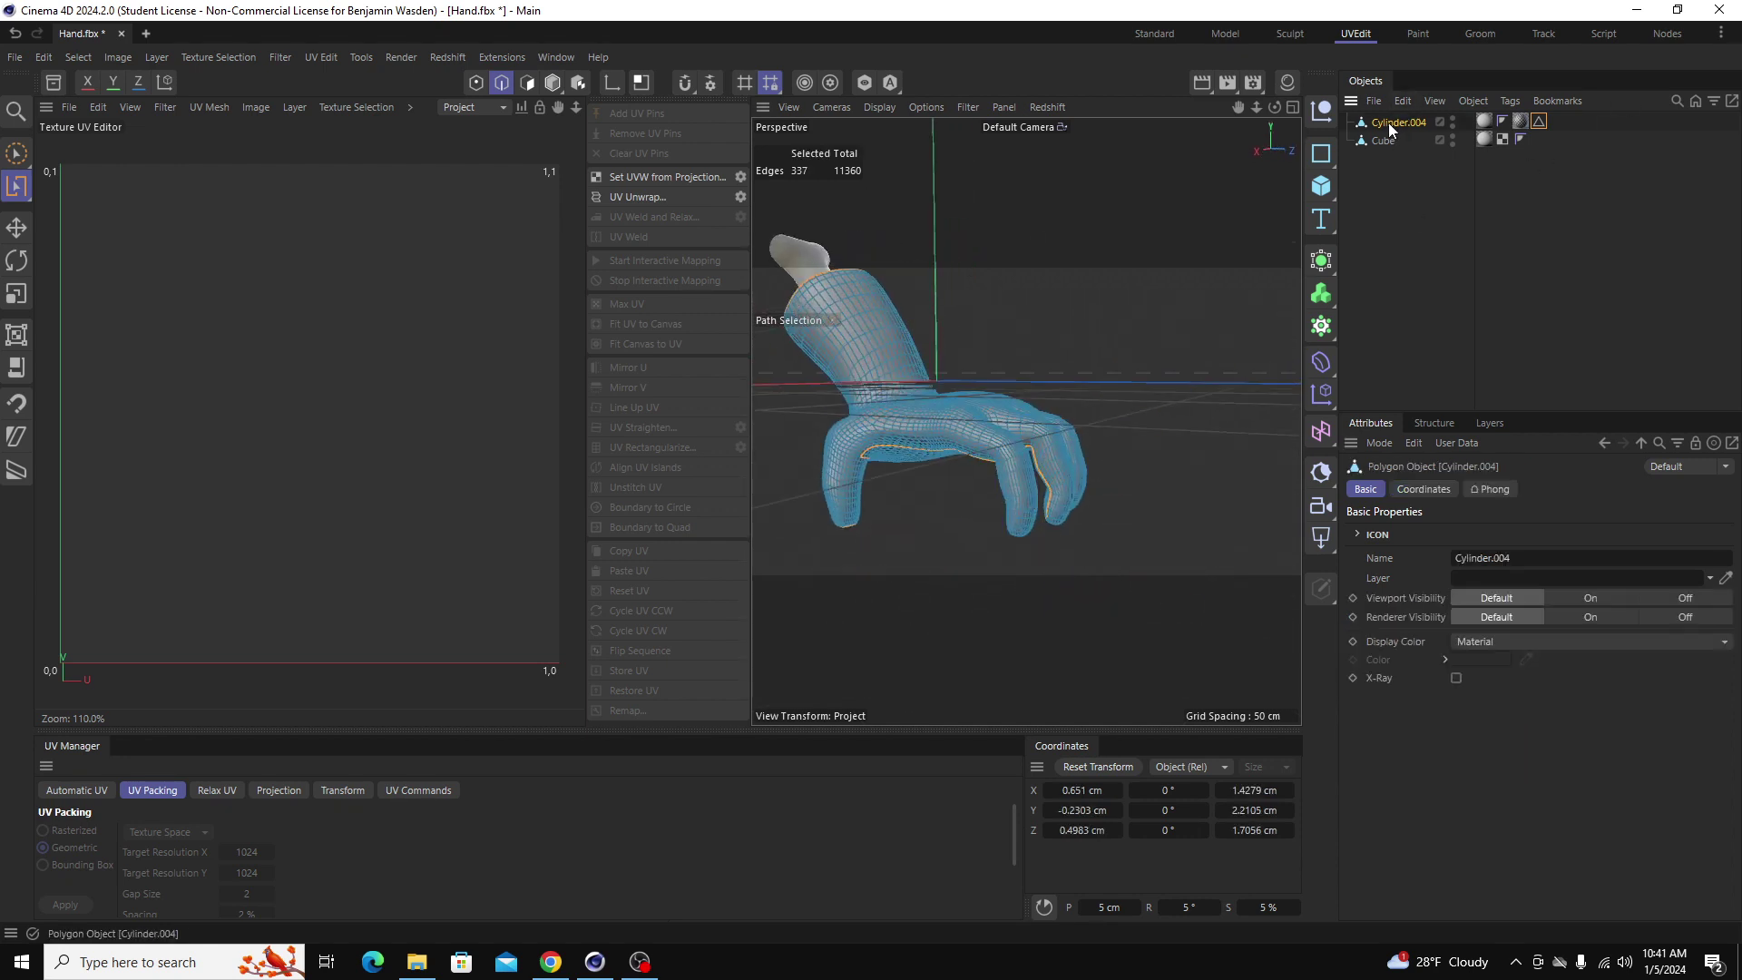
# Step: Apply Set UVW from Projection, check it in Model mode, then select the UVW and Edge Selection tags
pyautogui.click(641, 178)
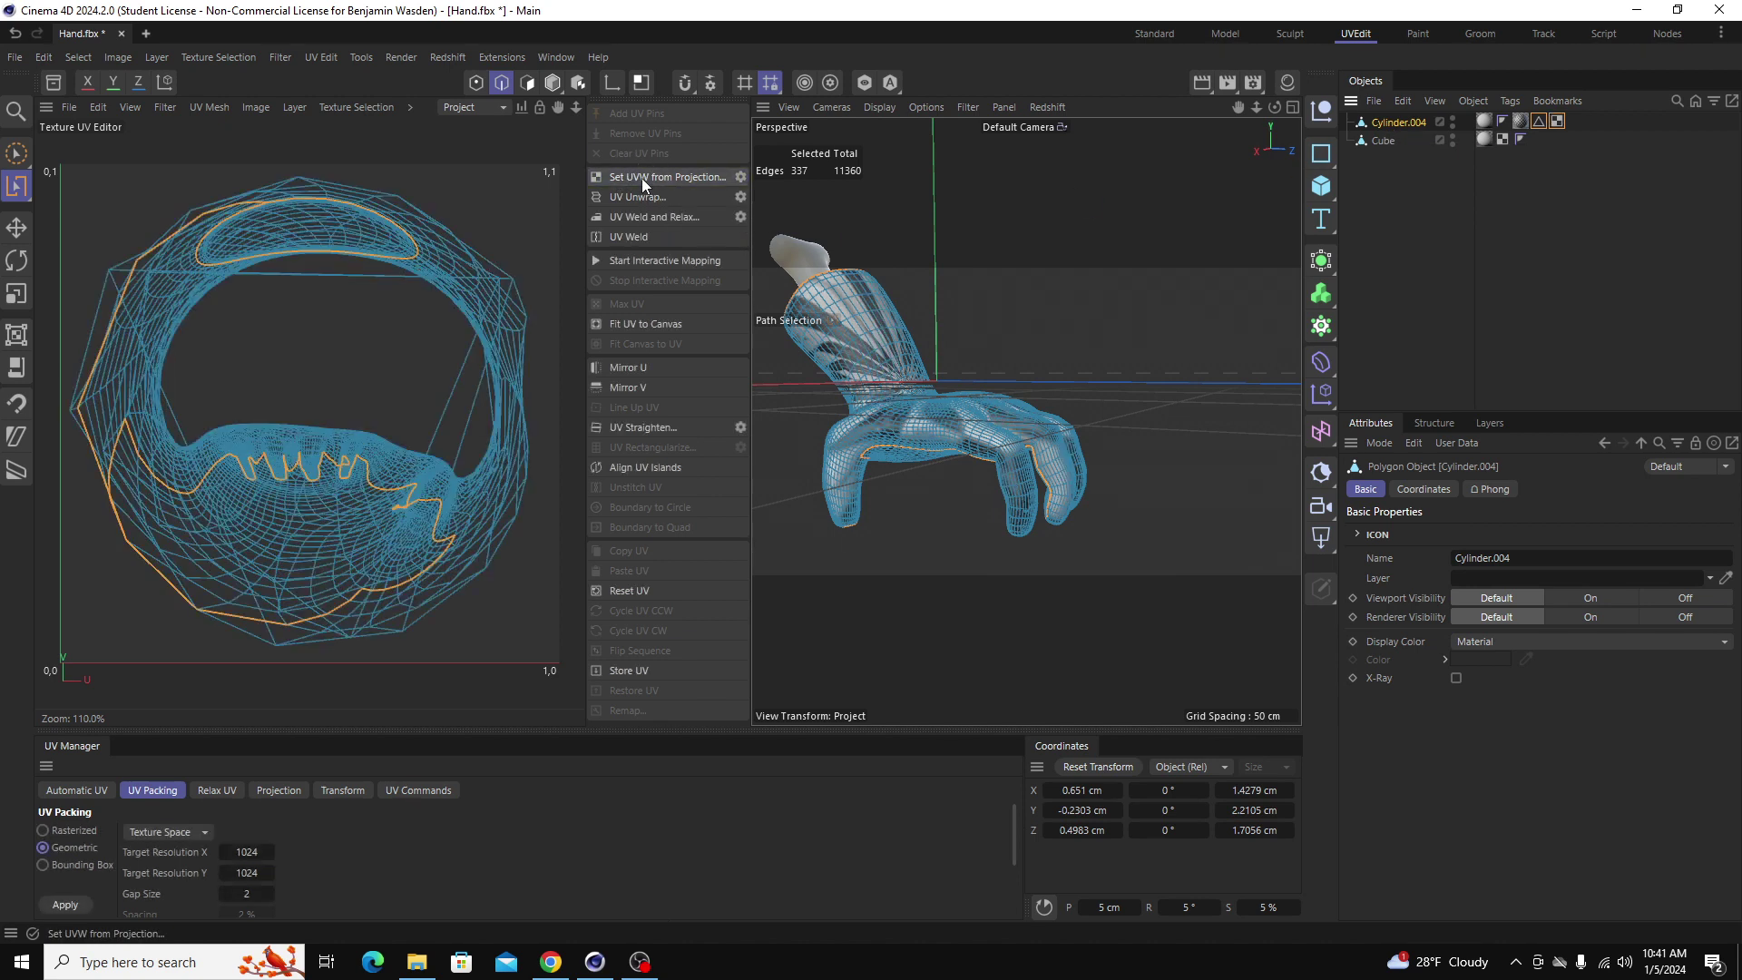
pyautogui.keyDown('alt'); pyautogui.moveTo(1011, 319); pyautogui.dragTo(922, 392); pyautogui.keyUp('alt')
pyautogui.click(555, 83)
pyautogui.scroll(5, 984, 271)
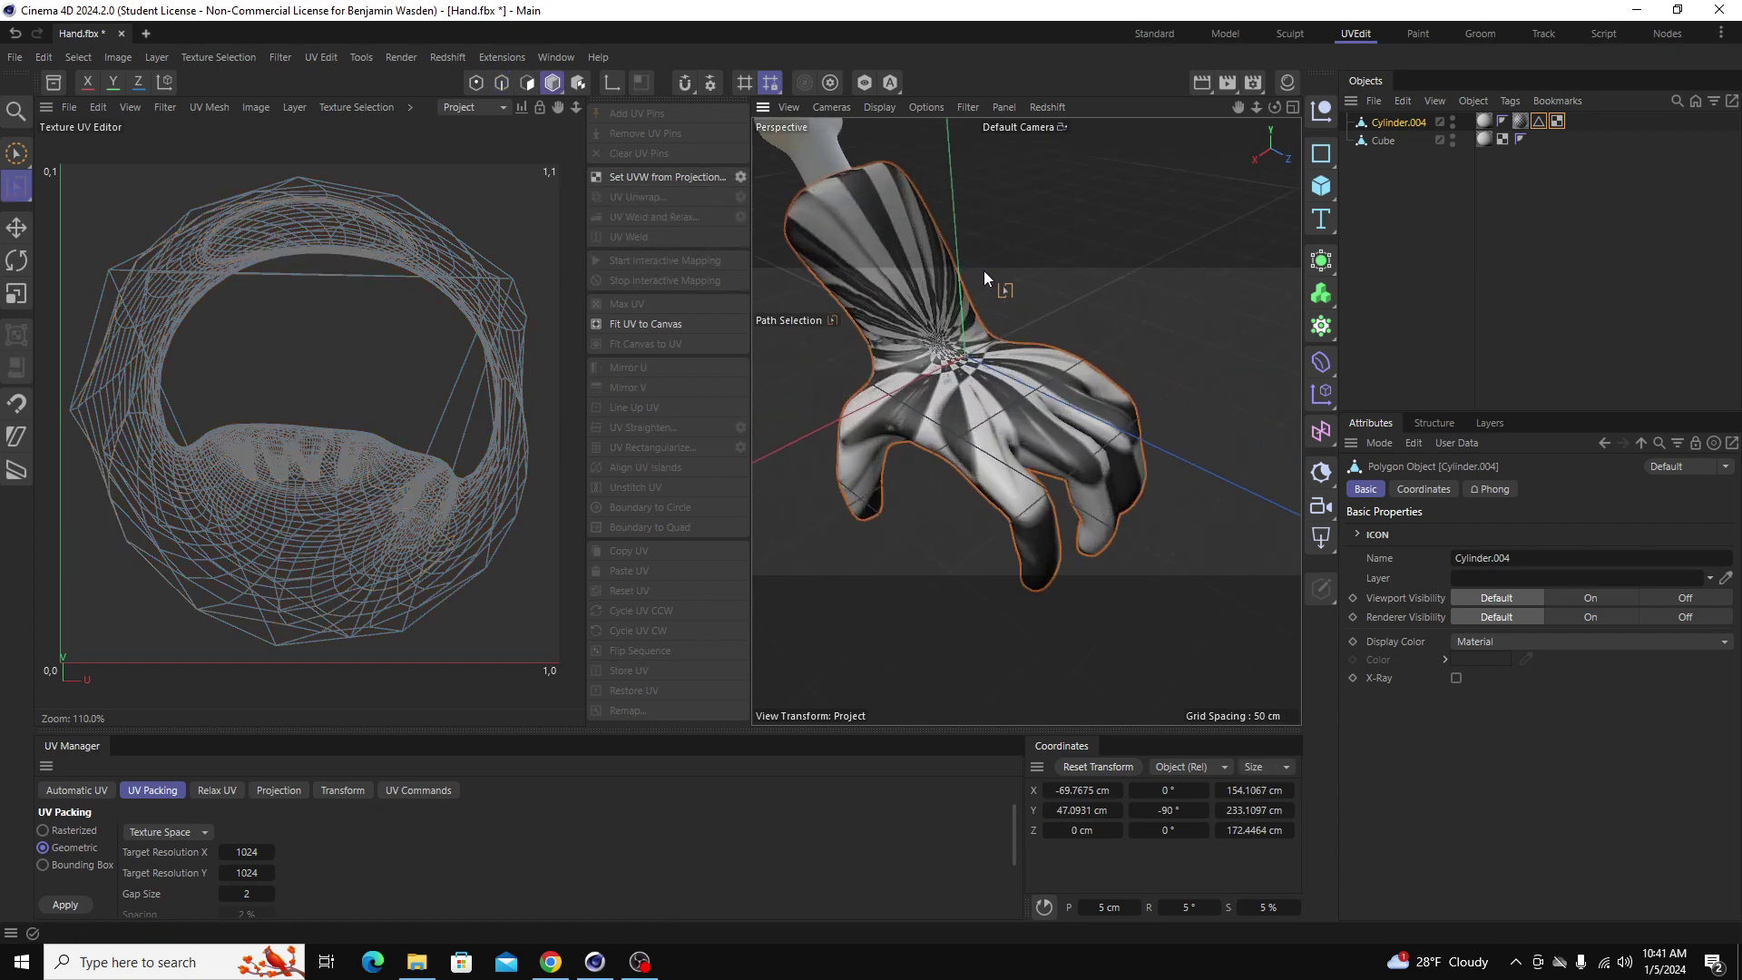
pyautogui.keyDown('alt'); pyautogui.moveTo(984, 270); pyautogui.dragTo(969, 324); pyautogui.keyUp('alt')
pyautogui.click(1559, 122)
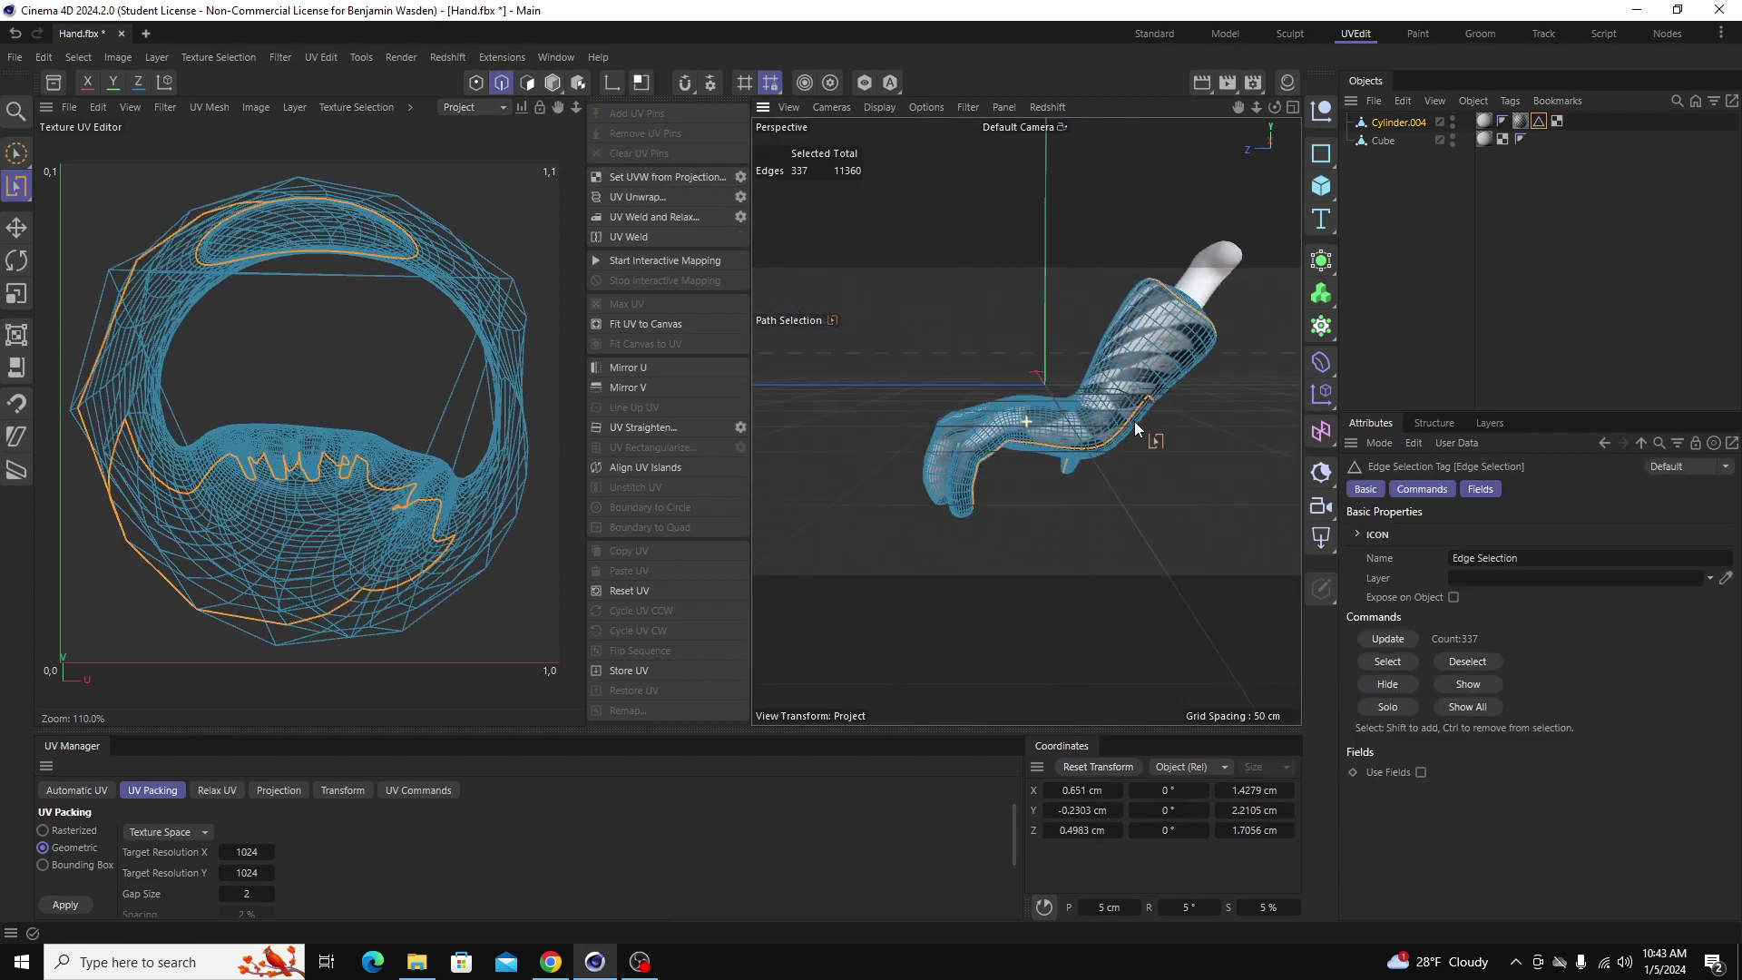
pyautogui.keyDown('alt'); pyautogui.moveTo(1134, 423); pyautogui.dragTo(1047, 412); pyautogui.keyUp('alt')
pyautogui.scroll(5, 1131, 416)
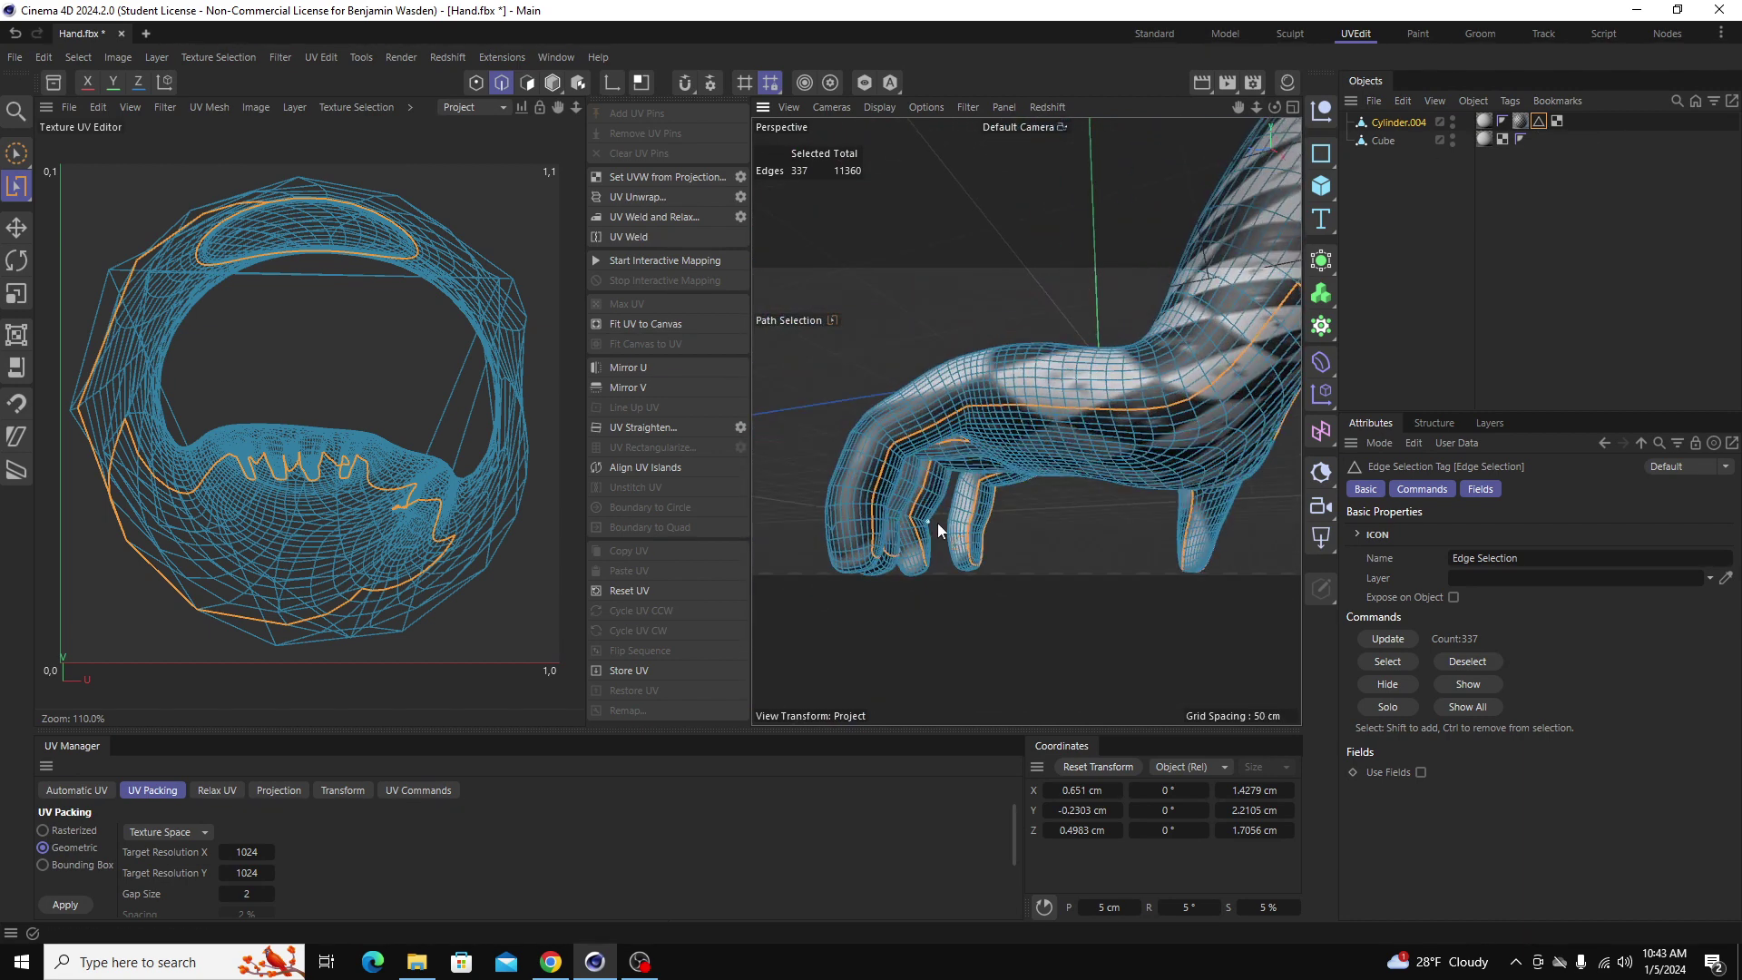
# Step: Run UV Unwrap along the stored seams and inspect the checker texture in Model mode
pyautogui.keyDown('alt'); pyautogui.moveTo(938, 523); pyautogui.dragTo(1032, 478); pyautogui.keyUp('alt')
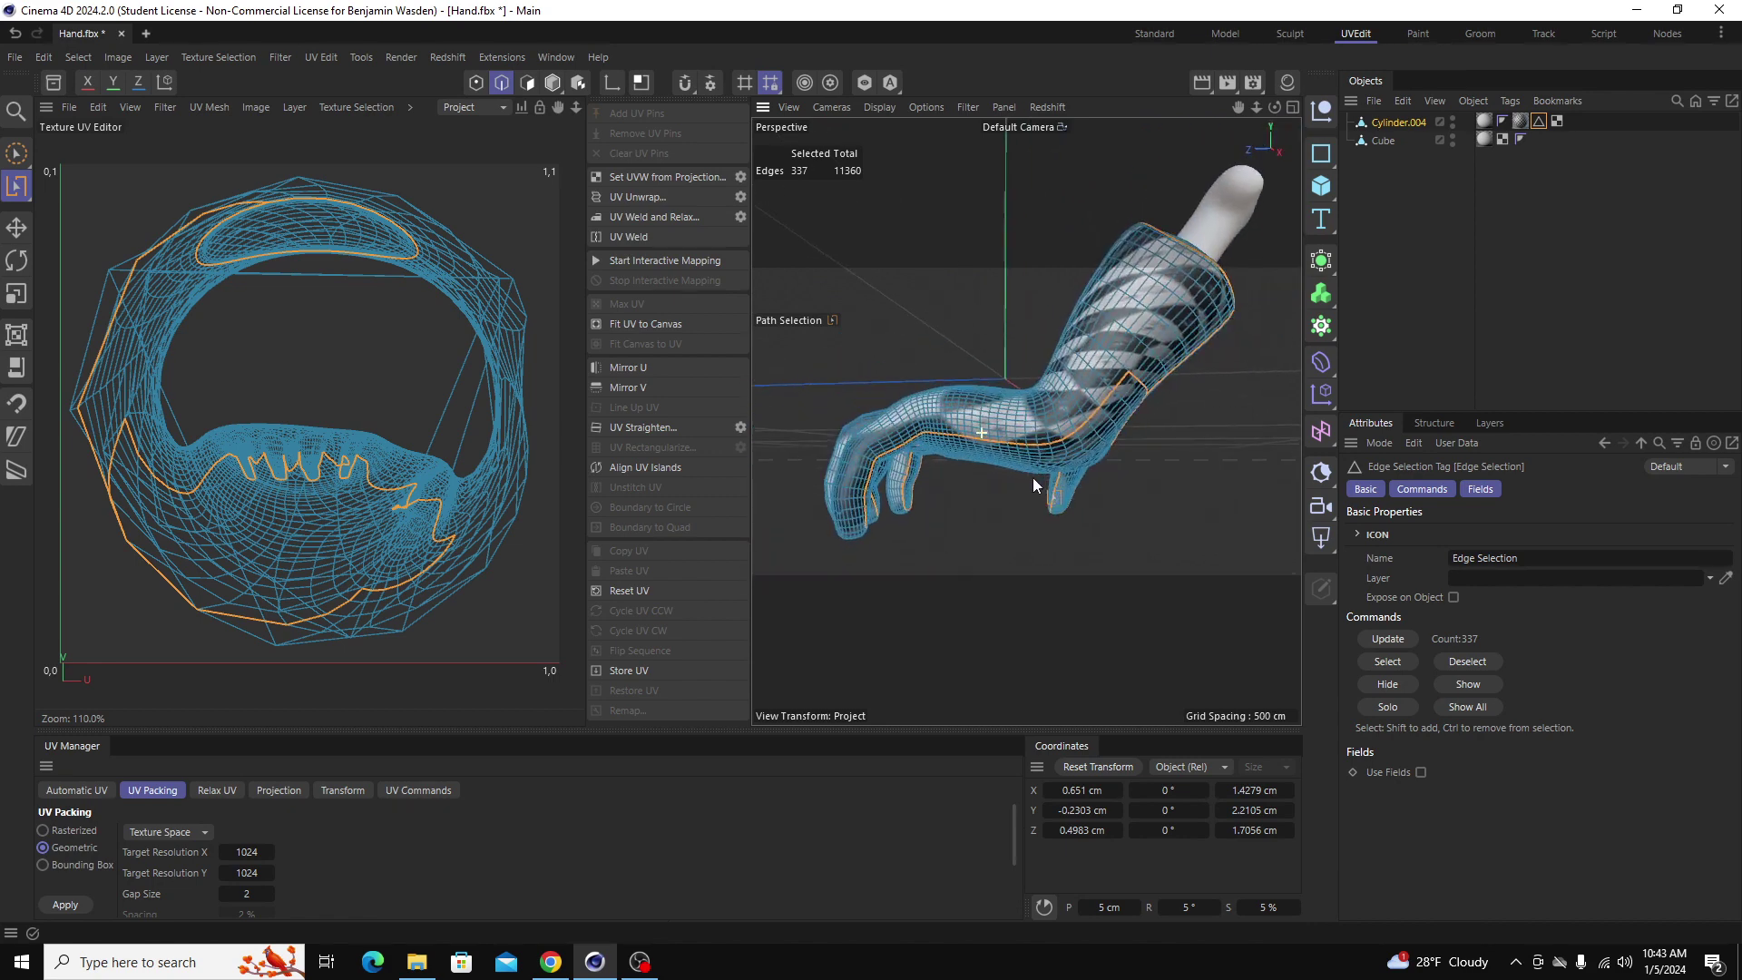
pyautogui.click(643, 199)
pyautogui.keyDown('alt'); pyautogui.moveTo(1071, 426); pyautogui.dragTo(1261, 272); pyautogui.keyUp('alt')
pyautogui.click(553, 83)
pyautogui.scroll(5, 1125, 396)
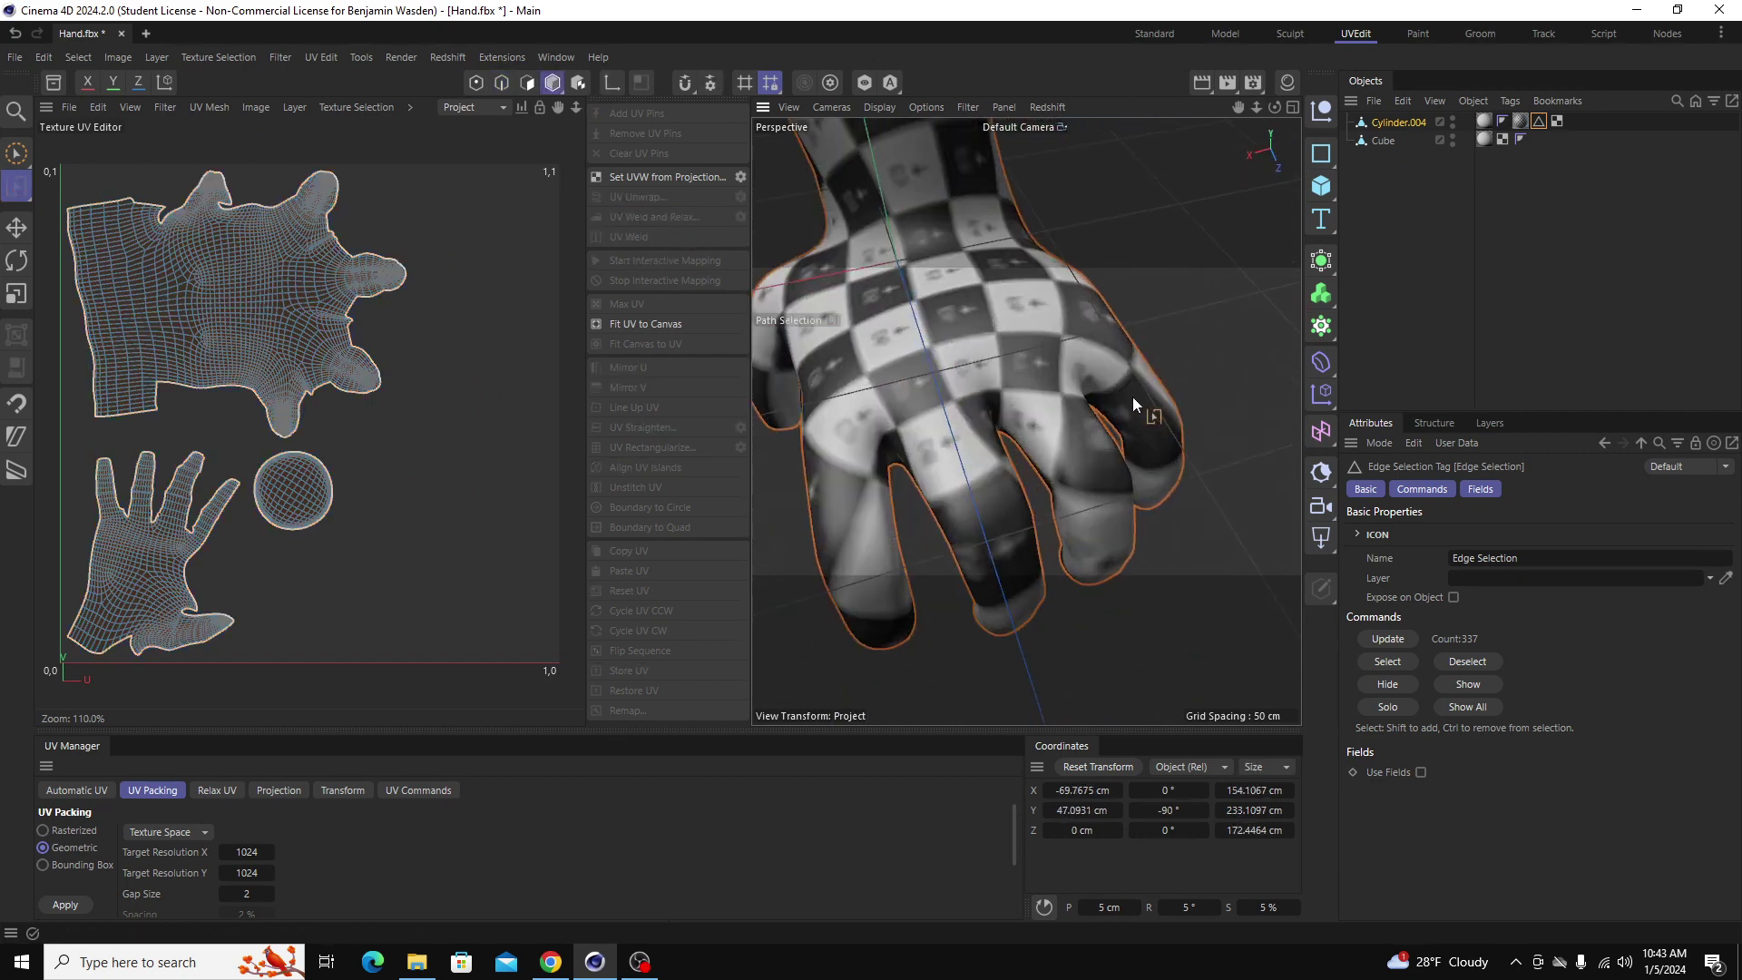
pyautogui.keyDown('alt'); pyautogui.moveTo(1112, 400); pyautogui.dragTo(1018, 240); pyautogui.keyUp('alt')
pyautogui.scroll(4, 1080, 486)
pyautogui.scroll(-5, 1054, 446)
# Step: In Polygons mode, double-click the Edge Selection tag to restore the 337 seam edges
pyautogui.click(527, 83)
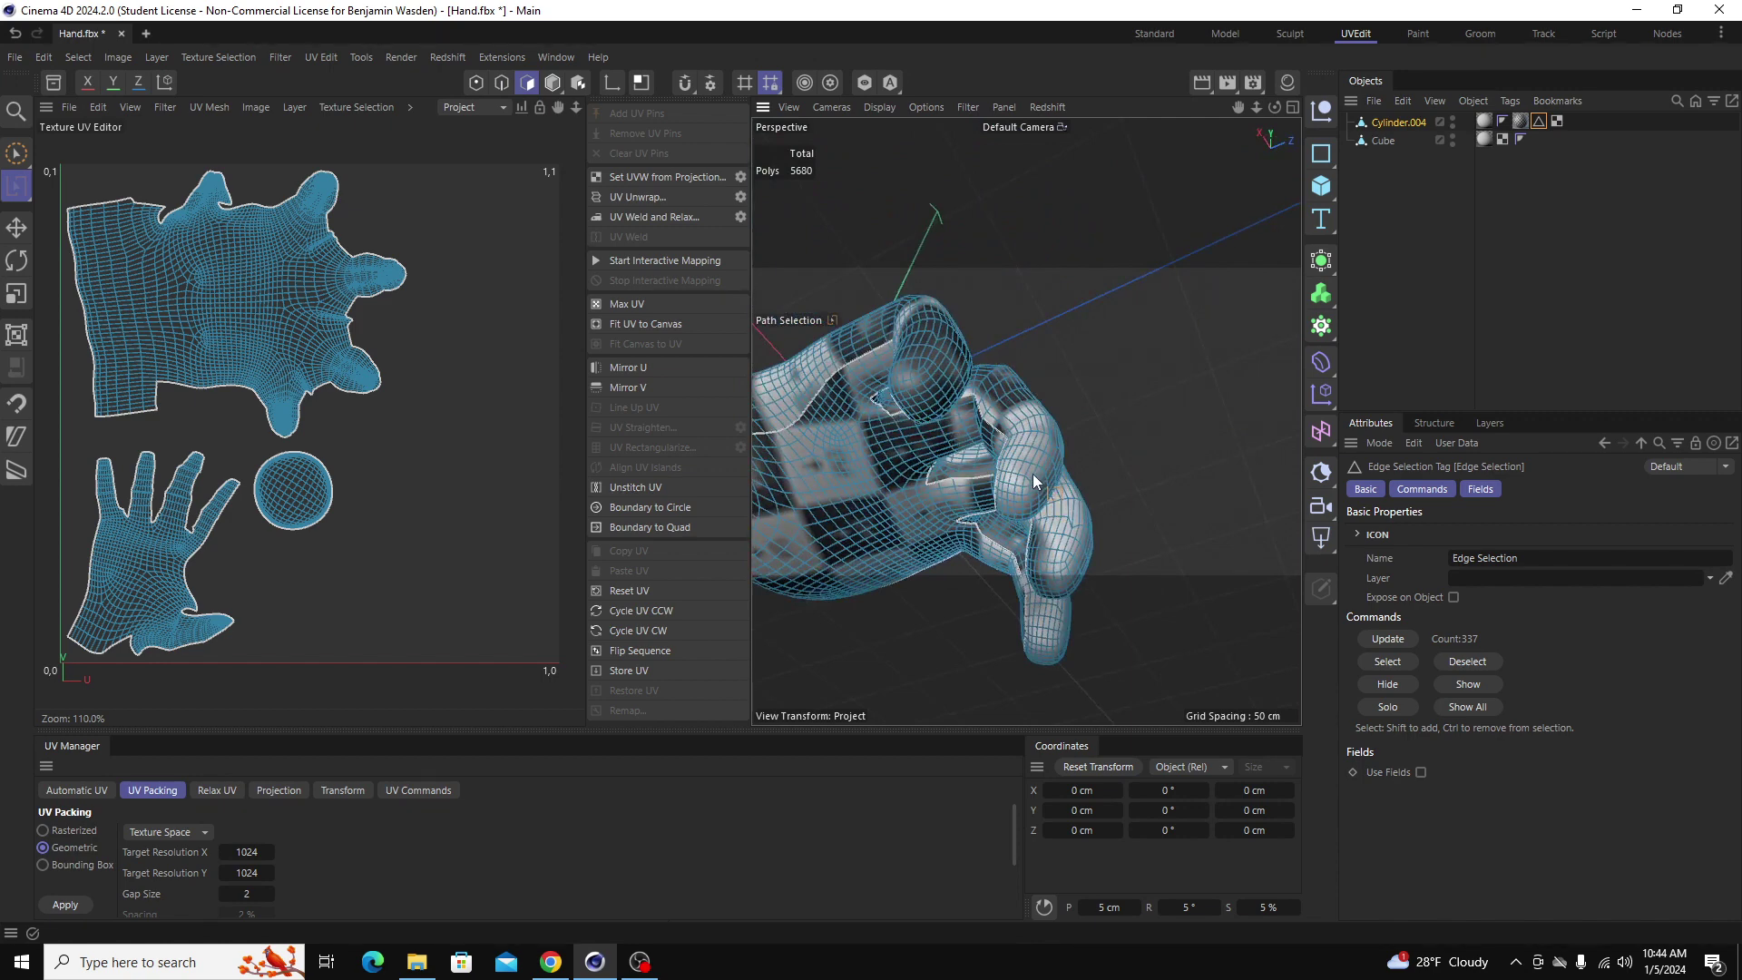
pyautogui.keyDown('alt'); pyautogui.moveTo(1002, 395); pyautogui.dragTo(1013, 515); pyautogui.keyUp('alt')
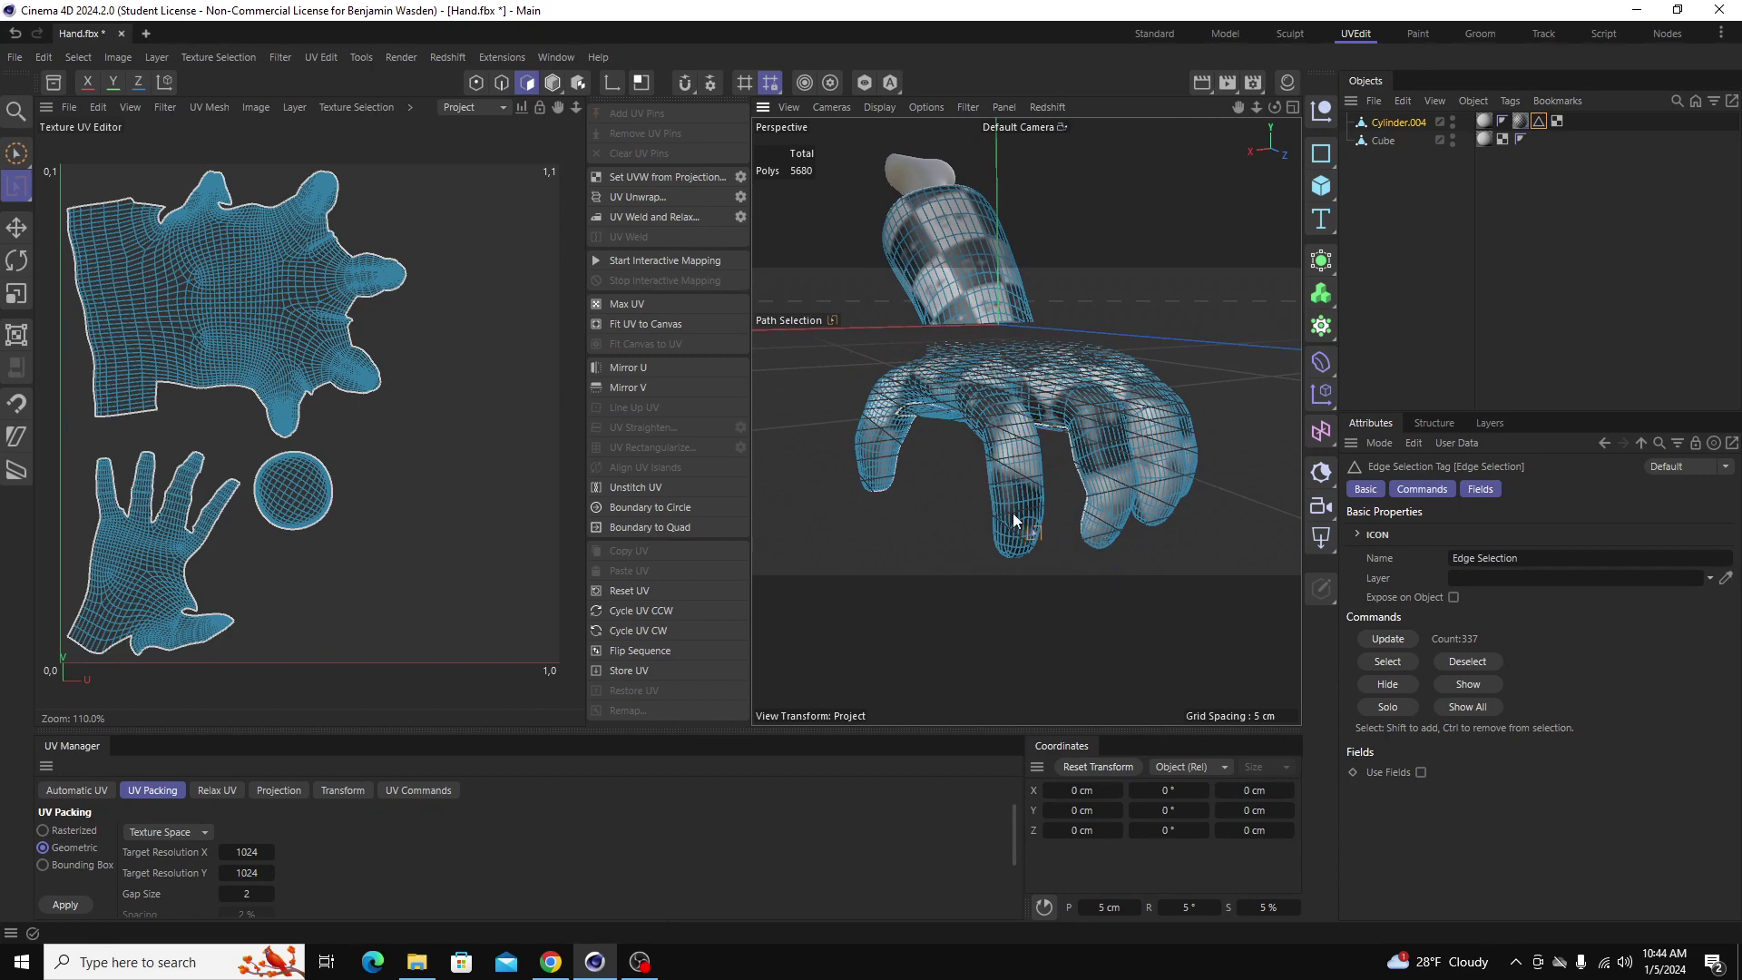
pyautogui.keyDown('alt'); pyautogui.moveTo(990, 384); pyautogui.dragTo(1528, 145); pyautogui.keyUp('alt')
pyautogui.doubleClick(1540, 123)
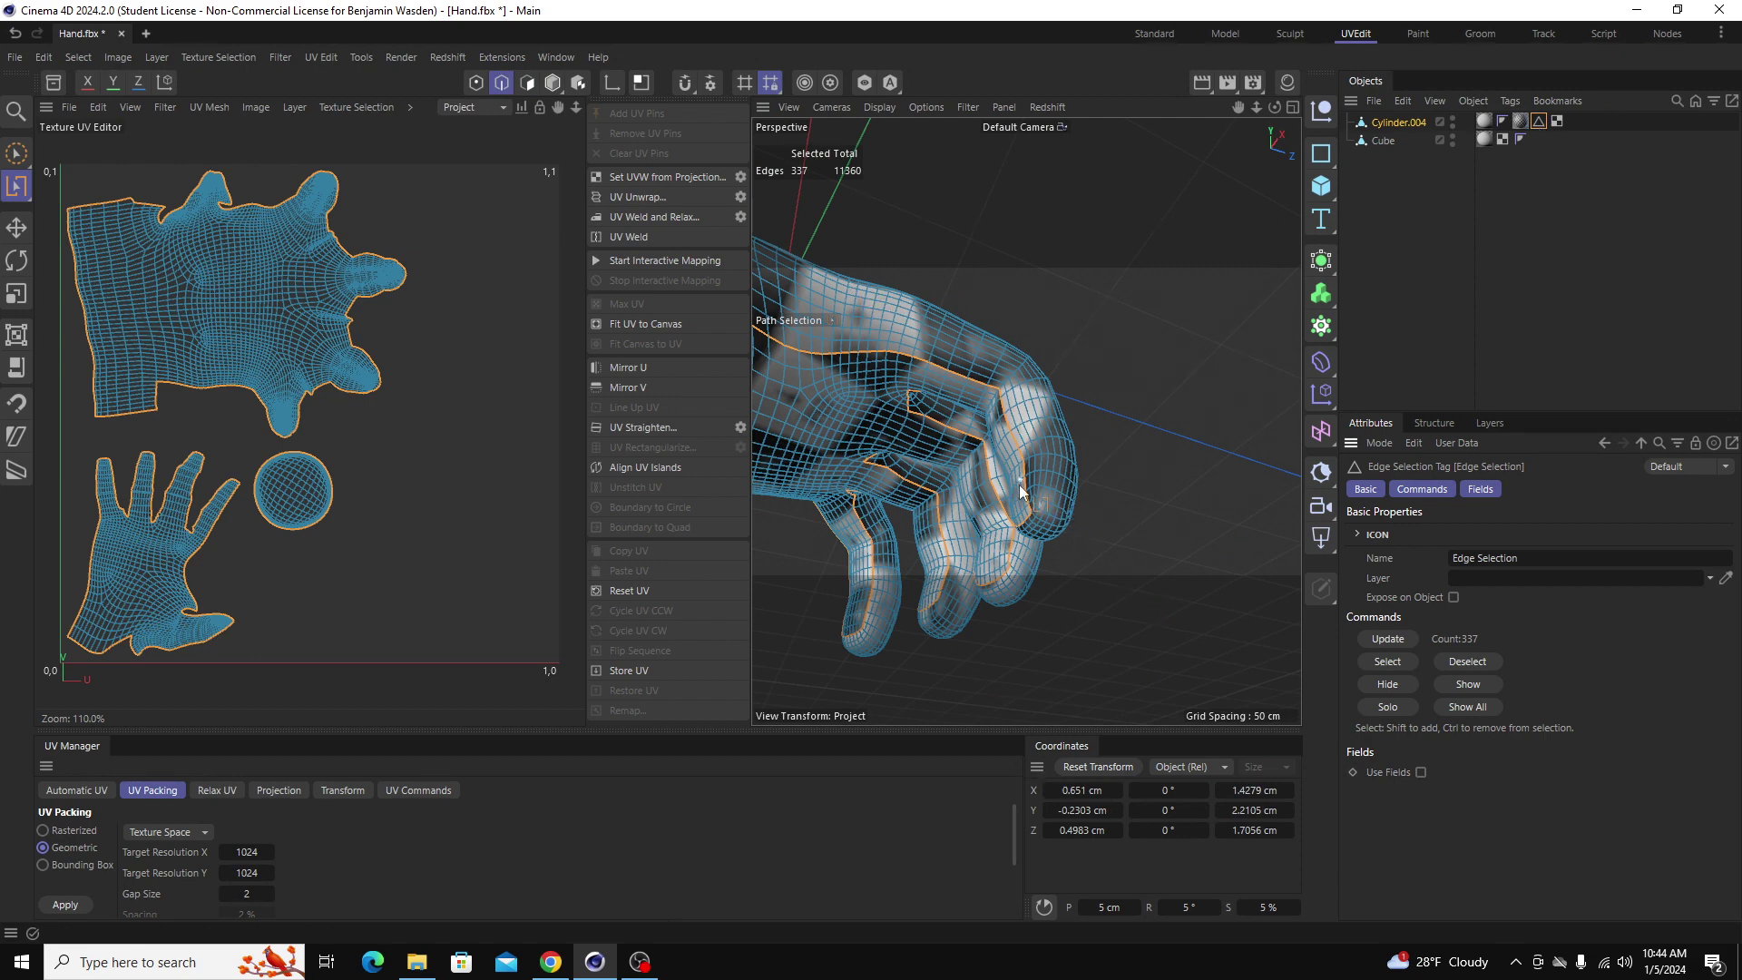
pyautogui.scroll(2, 1010, 451)
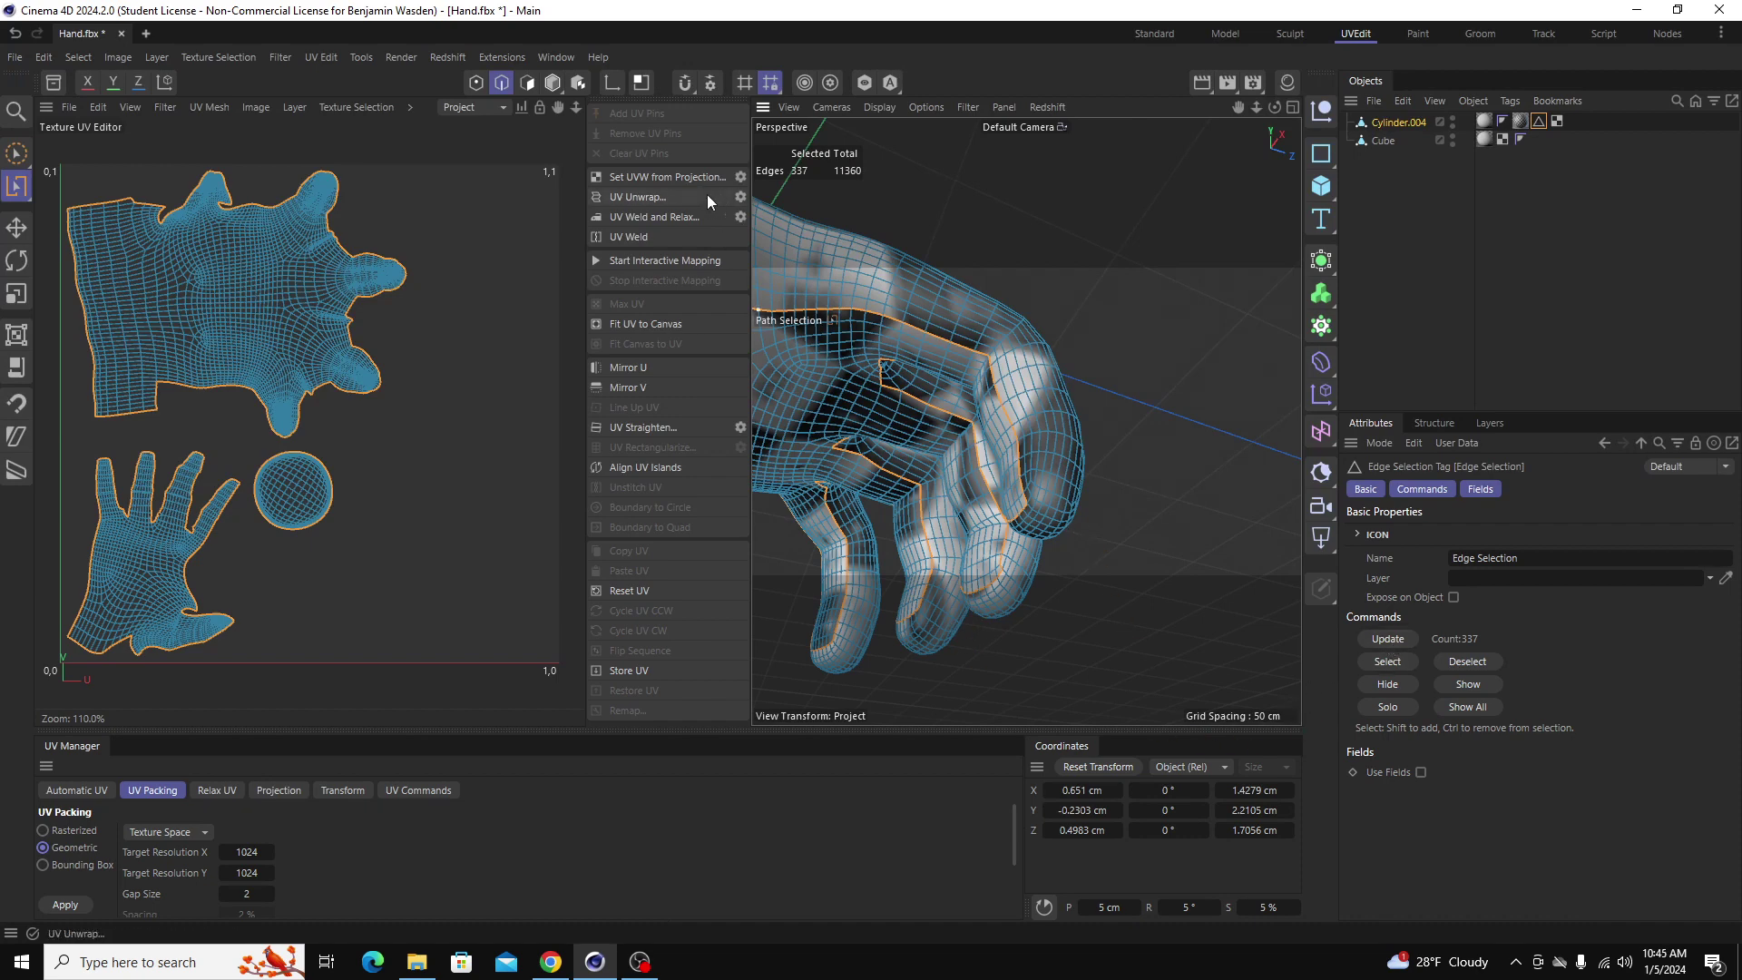
# Step: Brush-paint extra seam edges, update the Edge Selection tag, and reselect its 341 stored edges
pyautogui.click(16, 154)
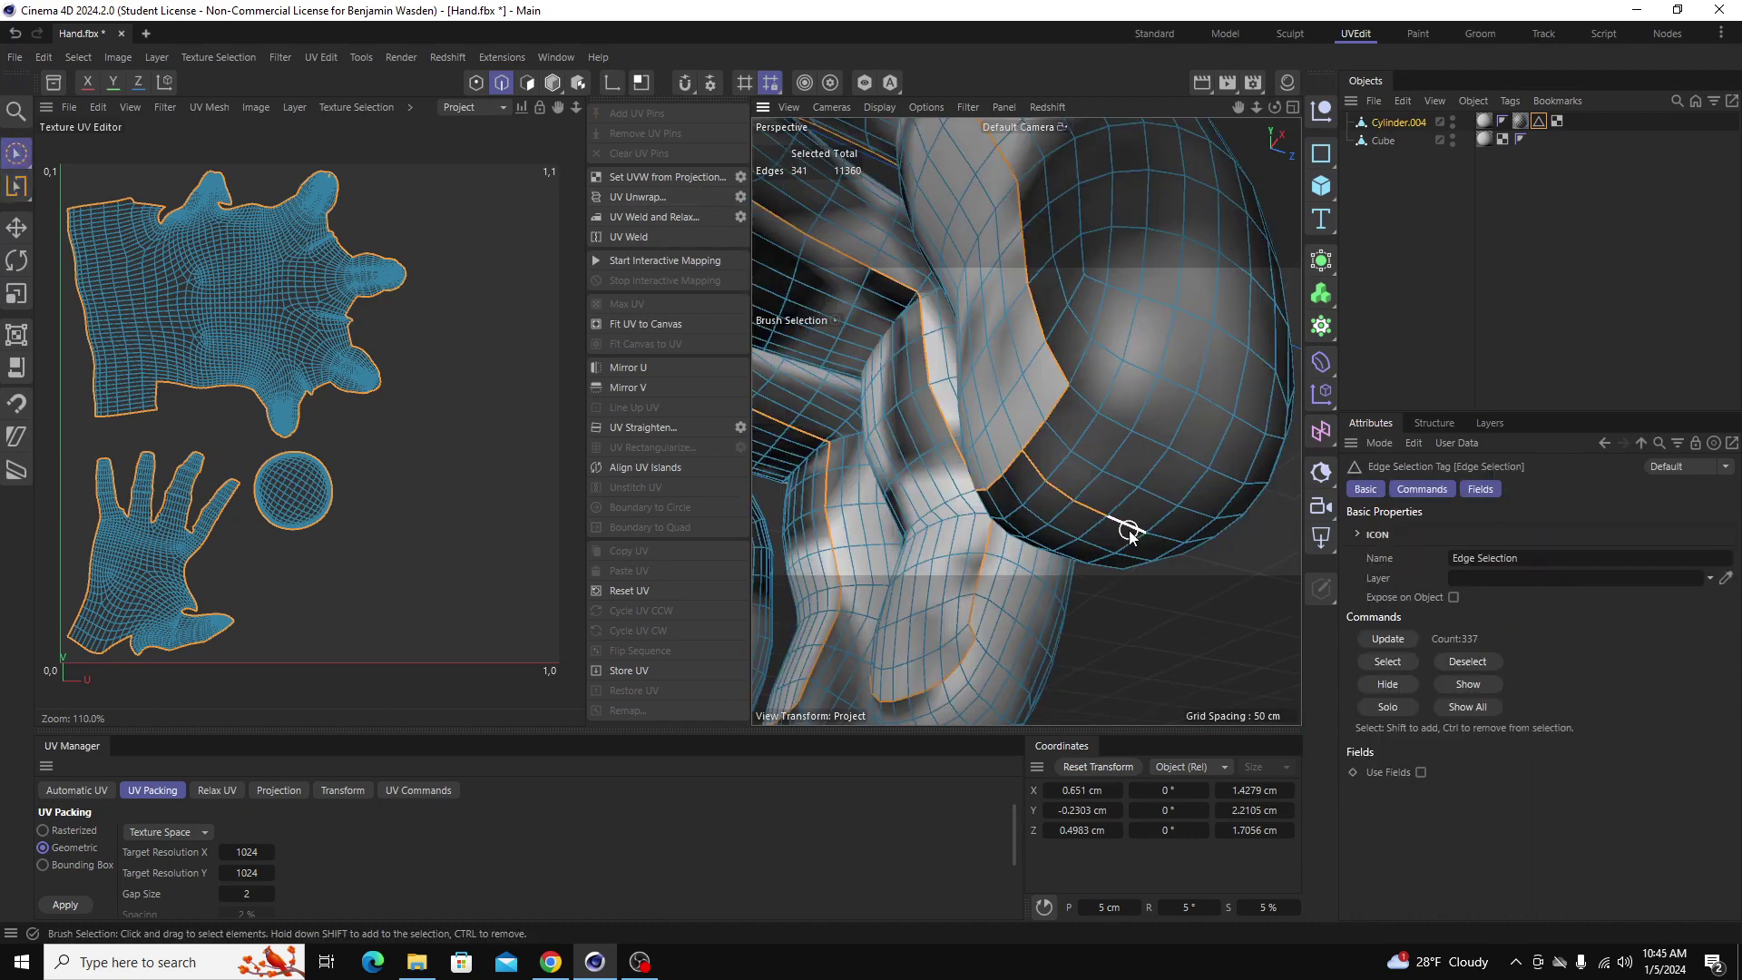
pyautogui.keyDown('shift'); pyautogui.click(1127, 524); pyautogui.keyUp('shift')
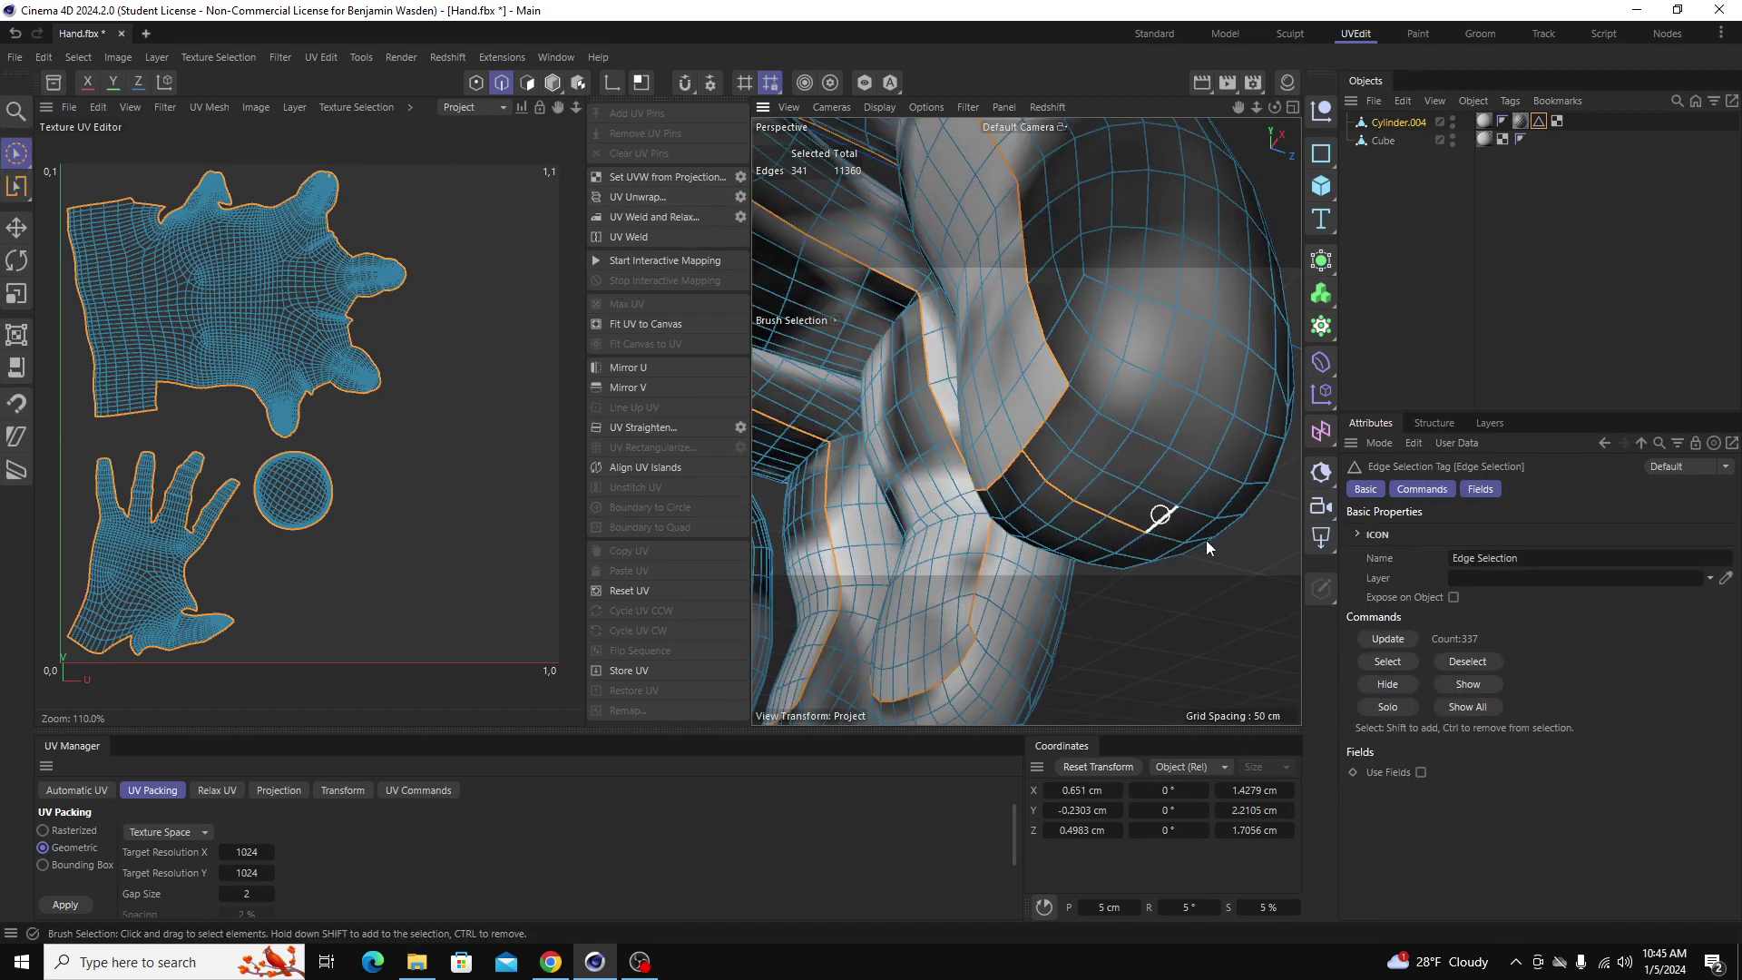
pyautogui.click(1389, 639)
pyautogui.click(1521, 181)
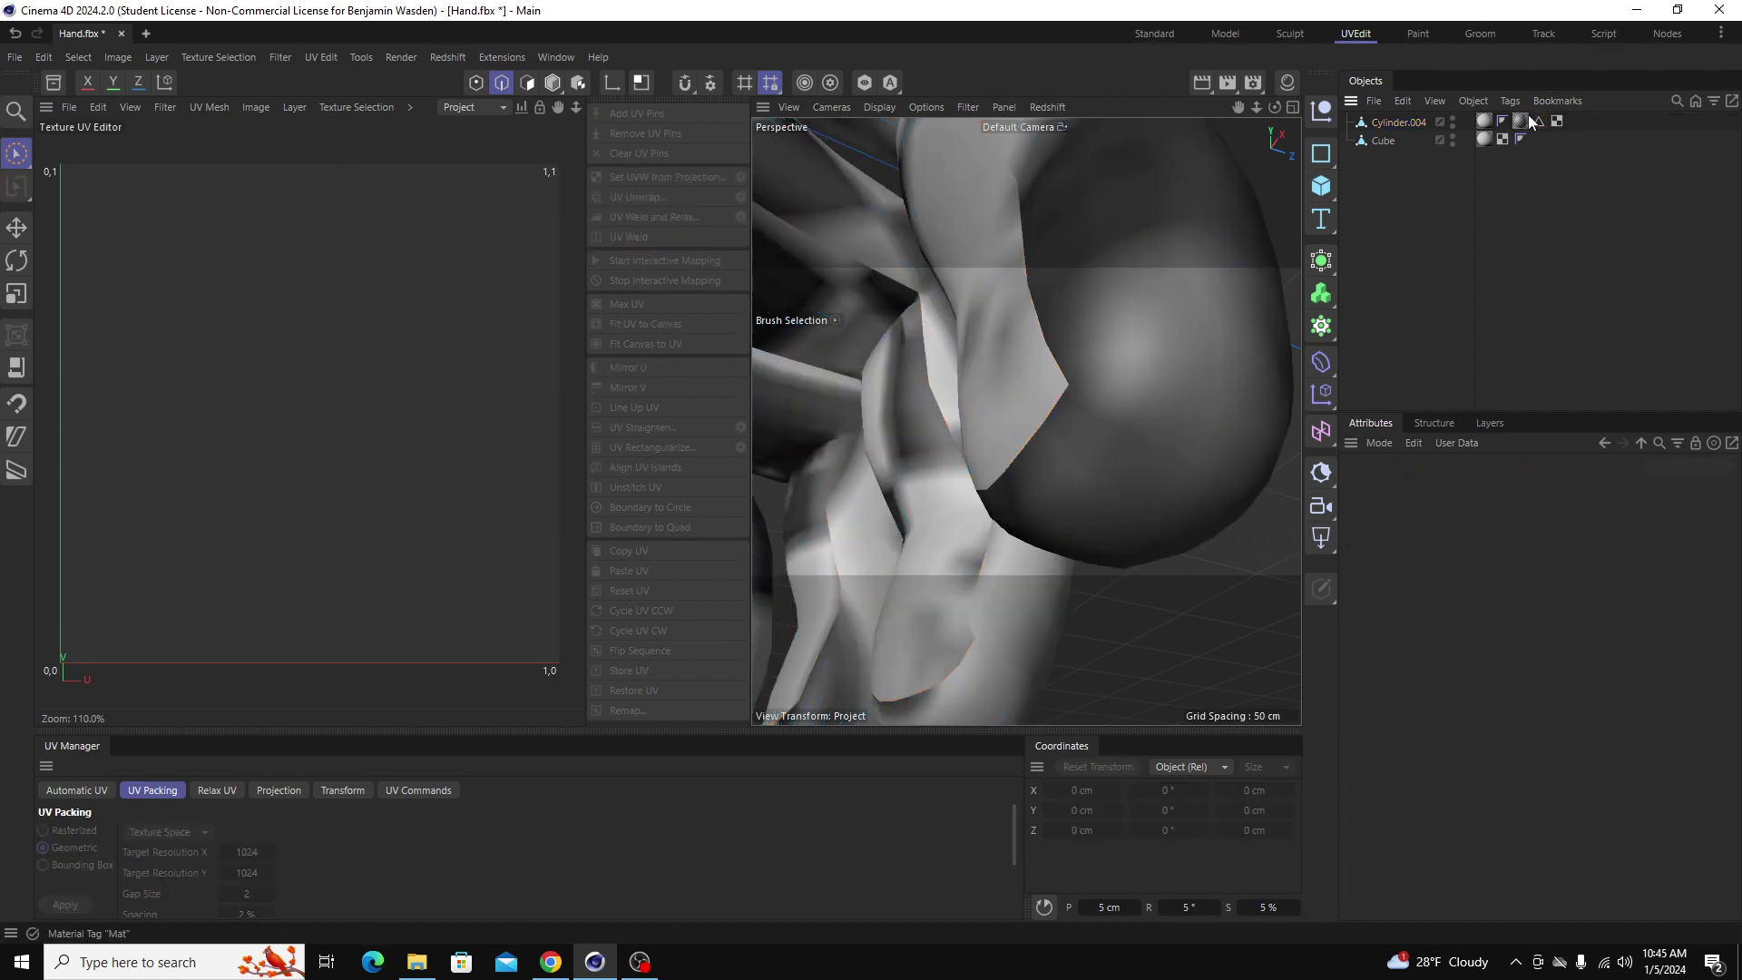
pyautogui.doubleClick(1539, 122)
# Step: Orbit and zoom around the hand to inspect the seams, ending on a front view
pyautogui.keyDown('alt'); pyautogui.moveTo(1112, 408); pyautogui.dragTo(911, 514); pyautogui.keyUp('alt')
pyautogui.scroll(3, 1091, 482)
pyautogui.scroll(-4, 1092, 483)
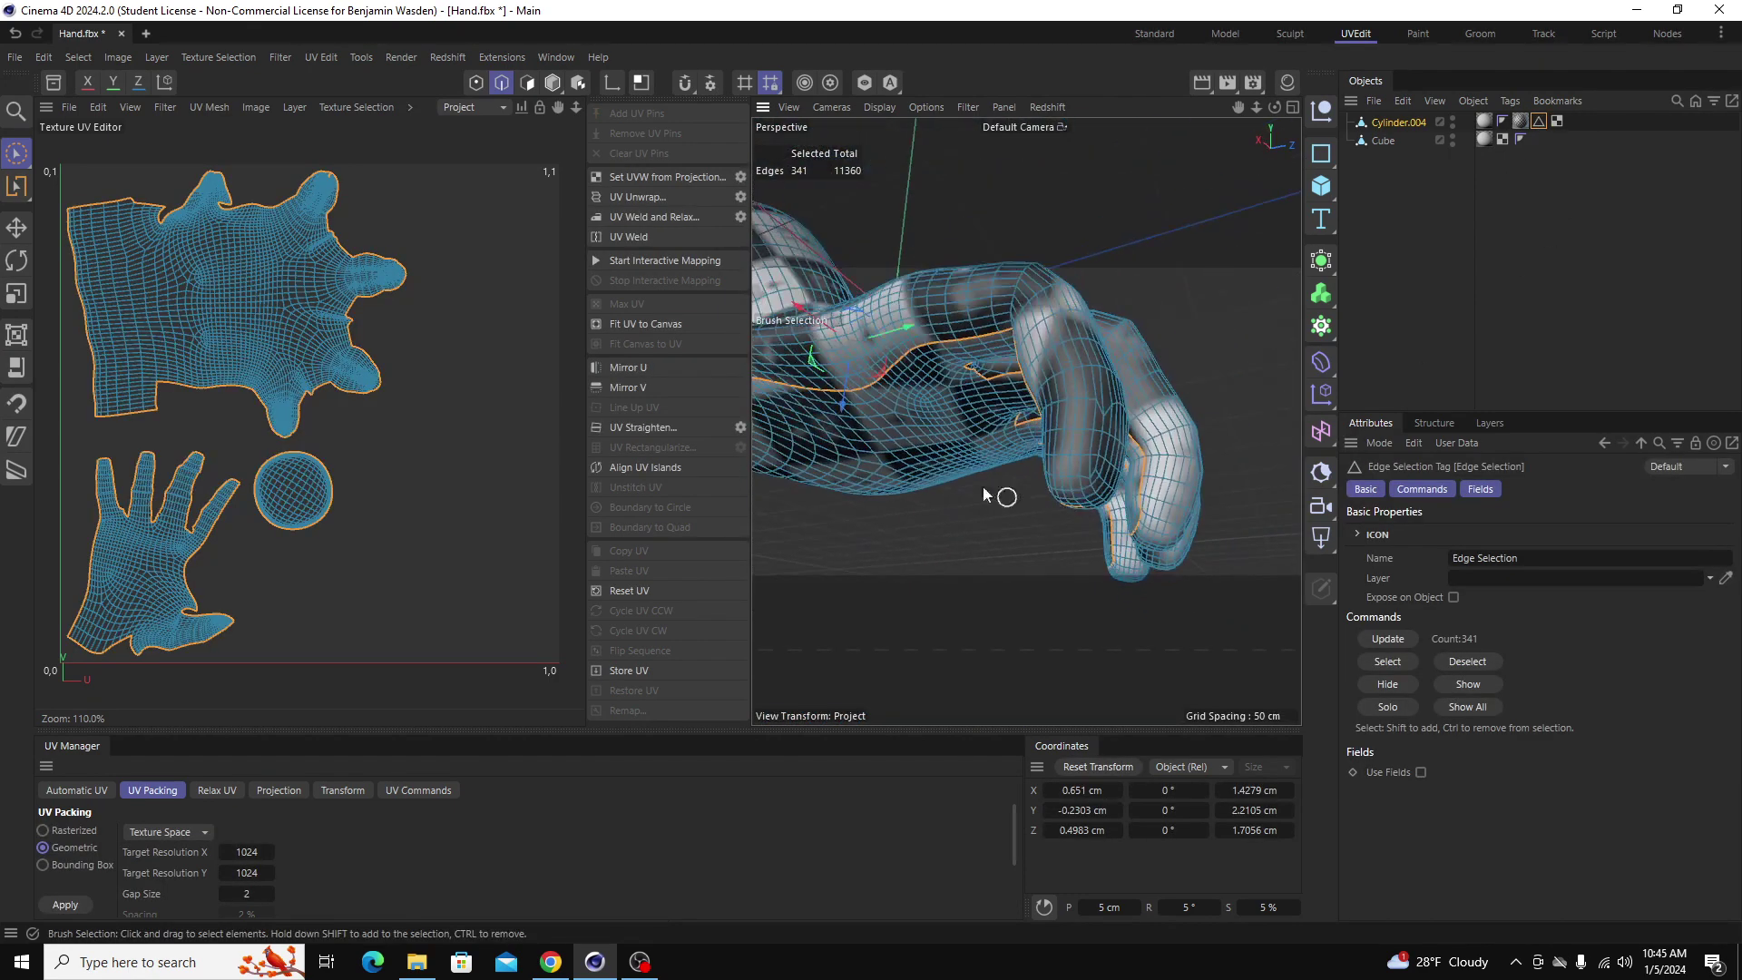
pyautogui.scroll(-1, 1055, 439)
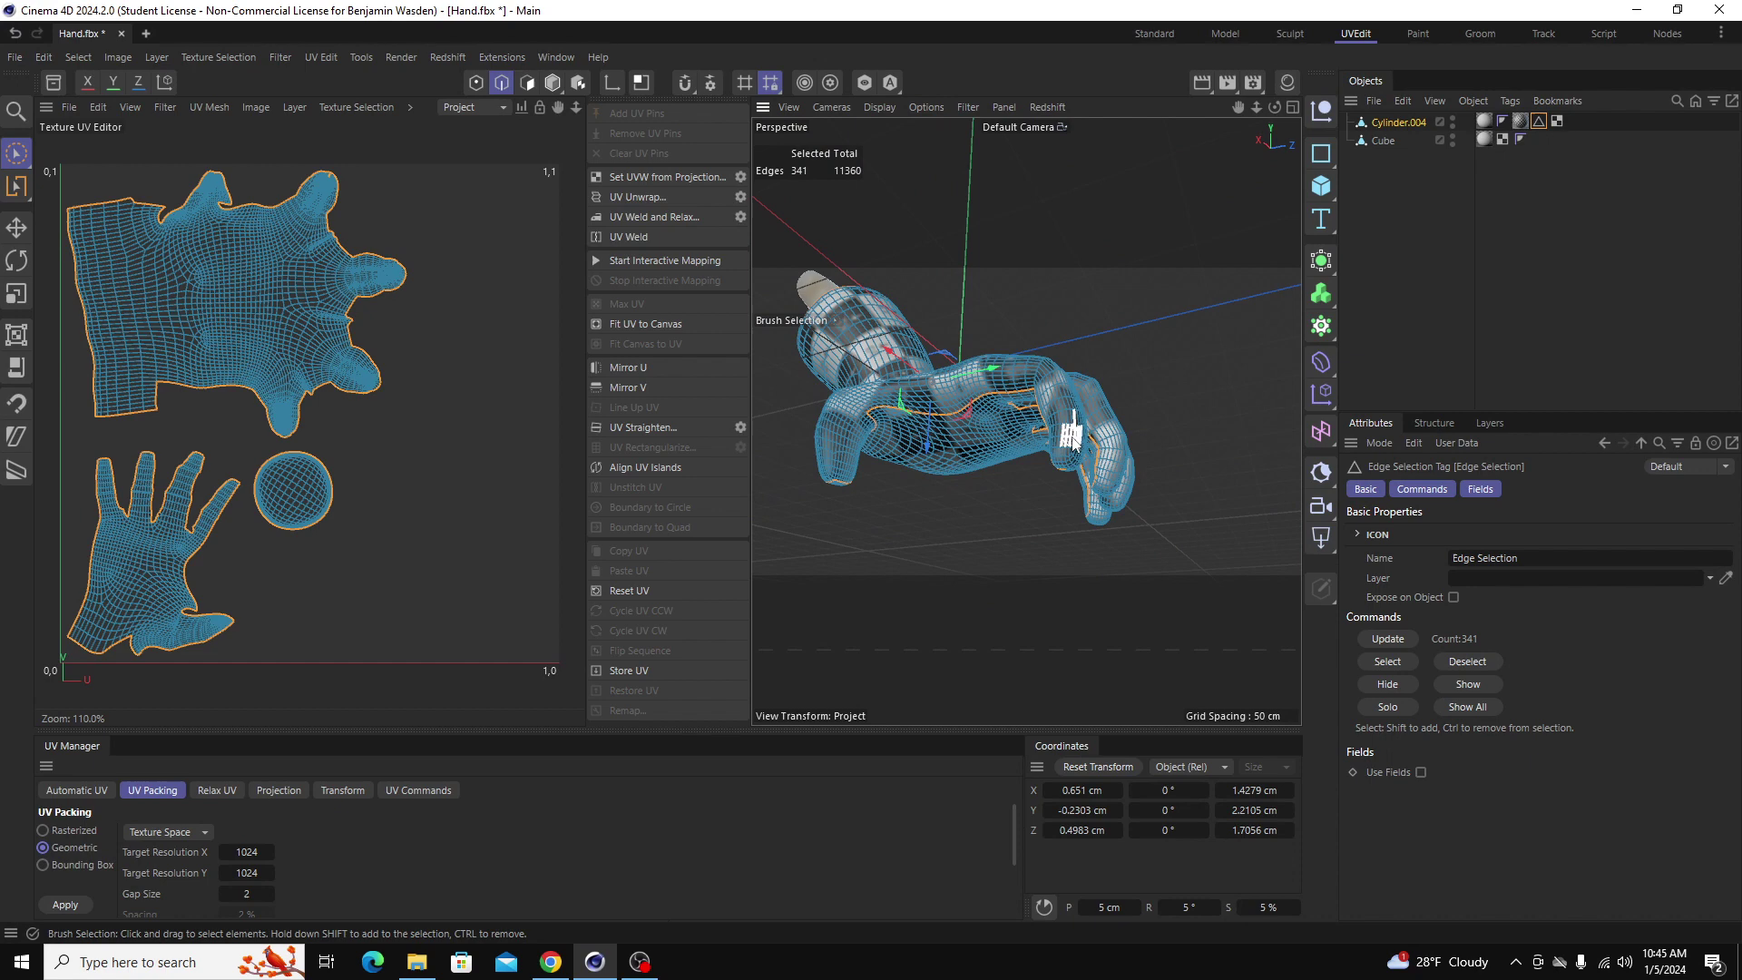
pyautogui.keyDown('alt'); pyautogui.moveTo(1071, 436); pyautogui.dragTo(972, 584); pyautogui.keyUp('alt')
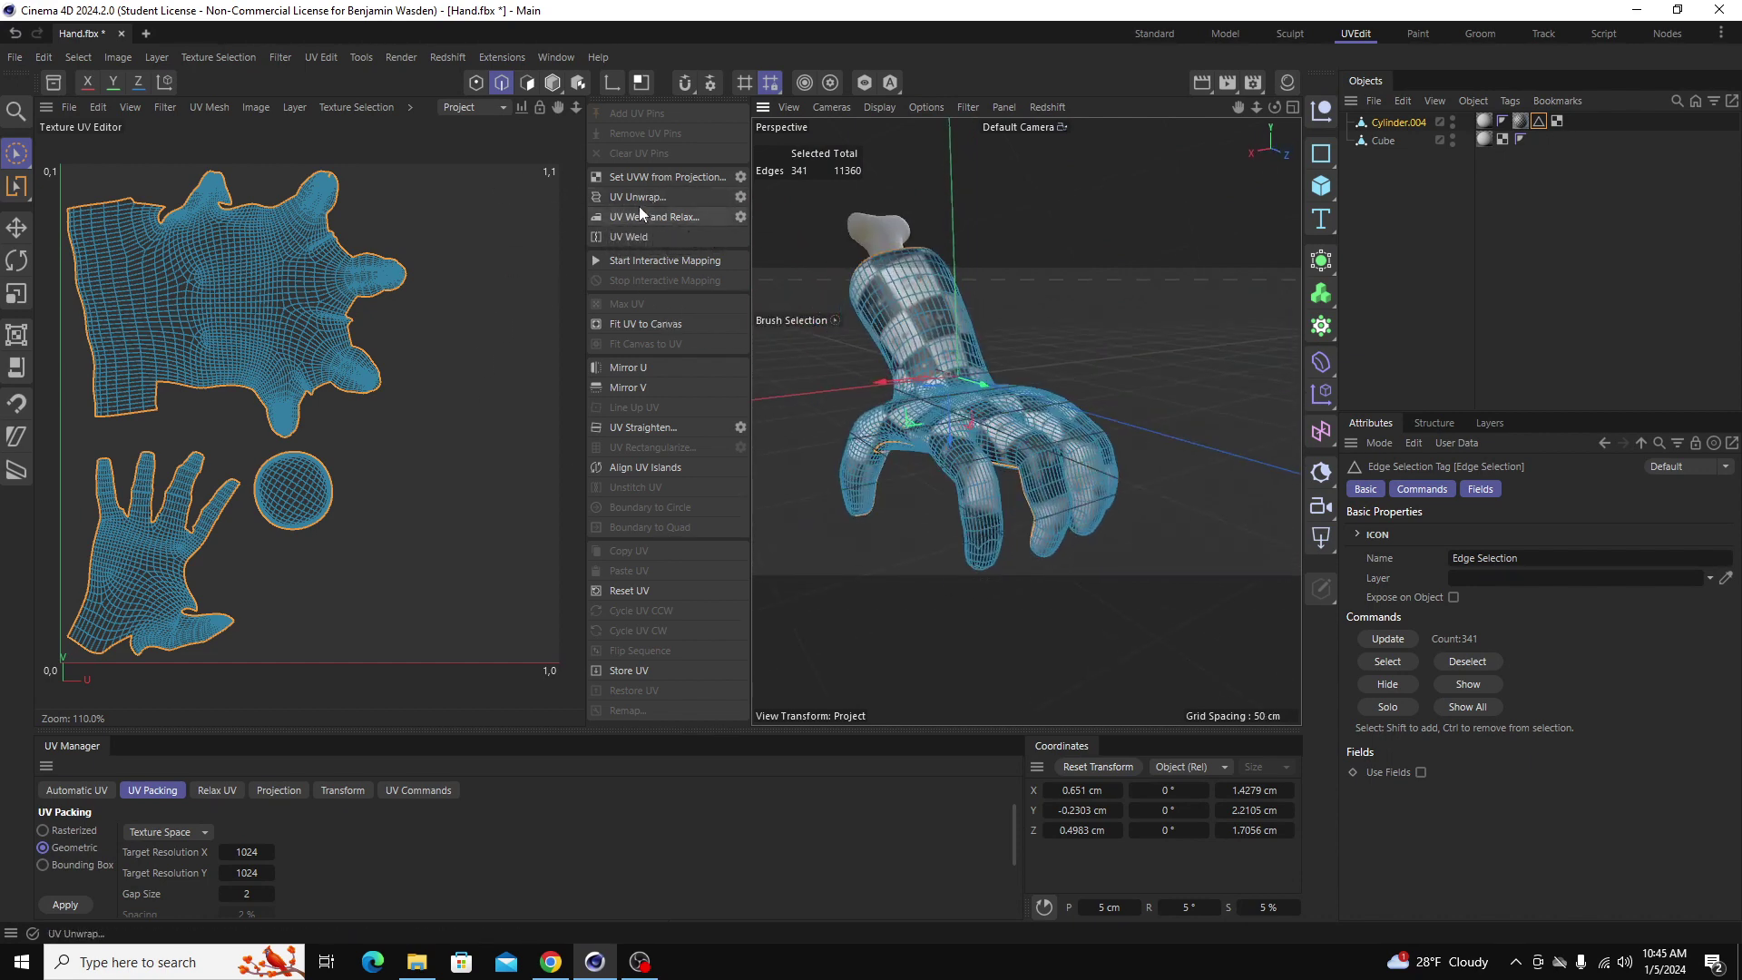
pyautogui.keyDown('alt'); pyautogui.moveTo(1056, 494); pyautogui.dragTo(983, 526); pyautogui.keyUp('alt')
pyautogui.scroll(3, 977, 351)
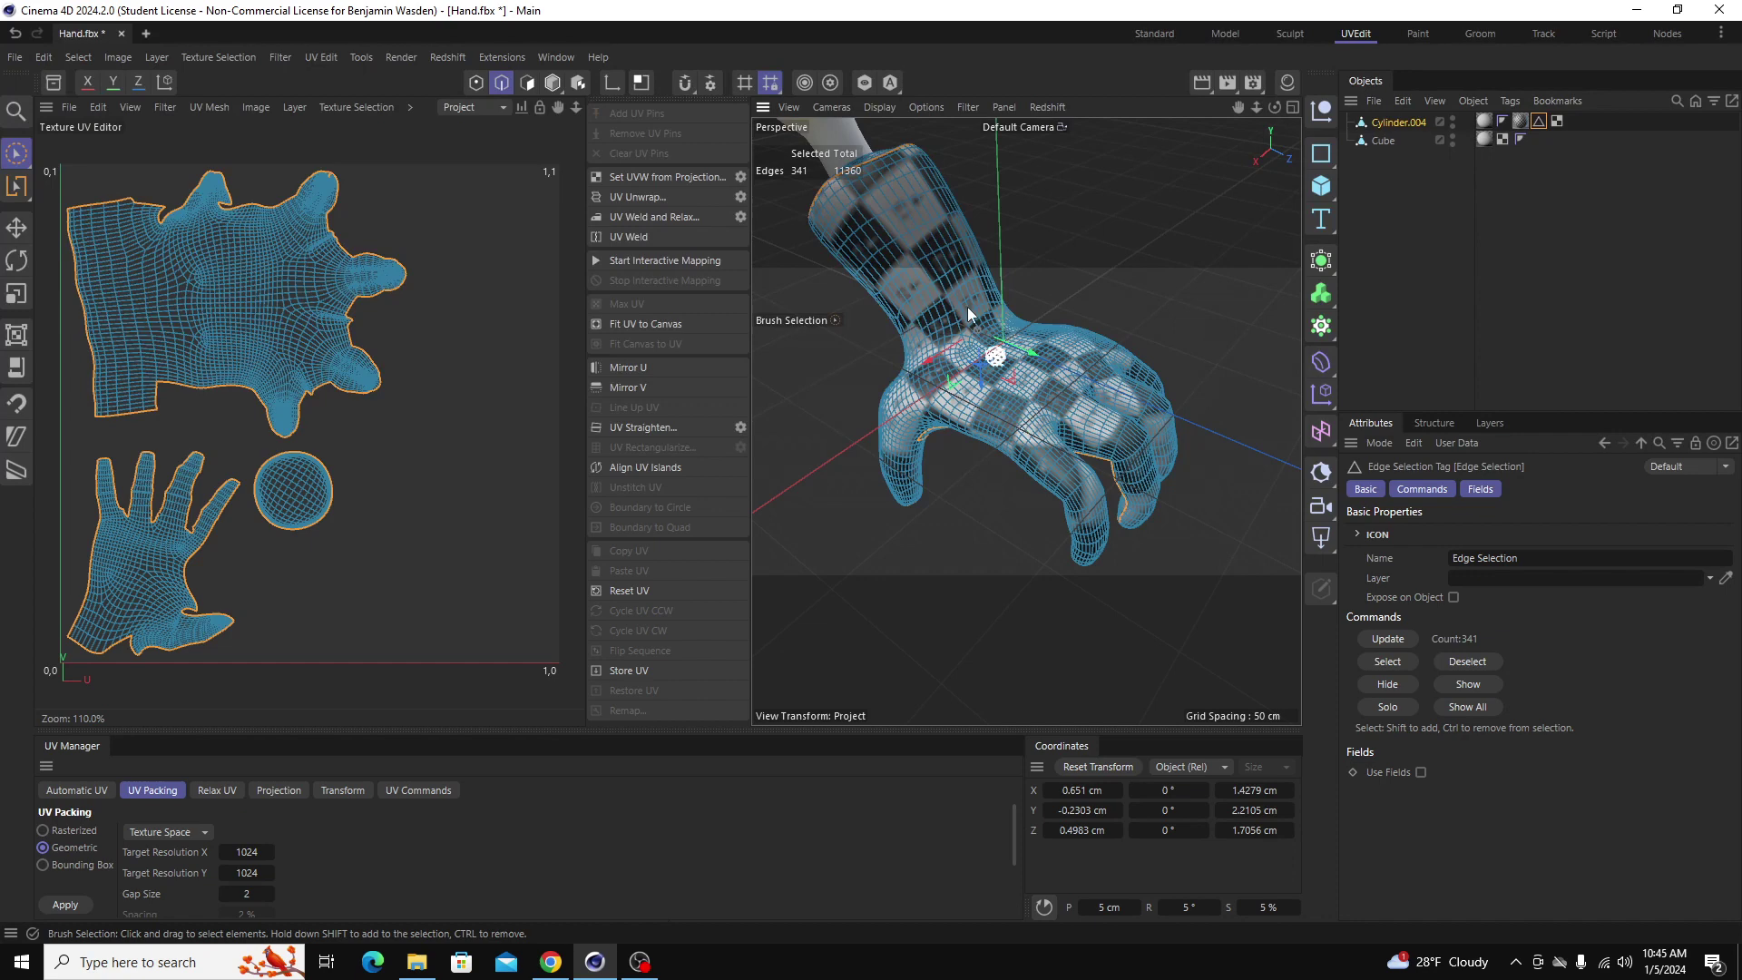
# Step: Switch to Model mode and orbit the hand to check the checker texture's coverage
pyautogui.click(551, 83)
pyautogui.keyDown('alt'); pyautogui.moveTo(1017, 426); pyautogui.dragTo(916, 363); pyautogui.keyUp('alt')
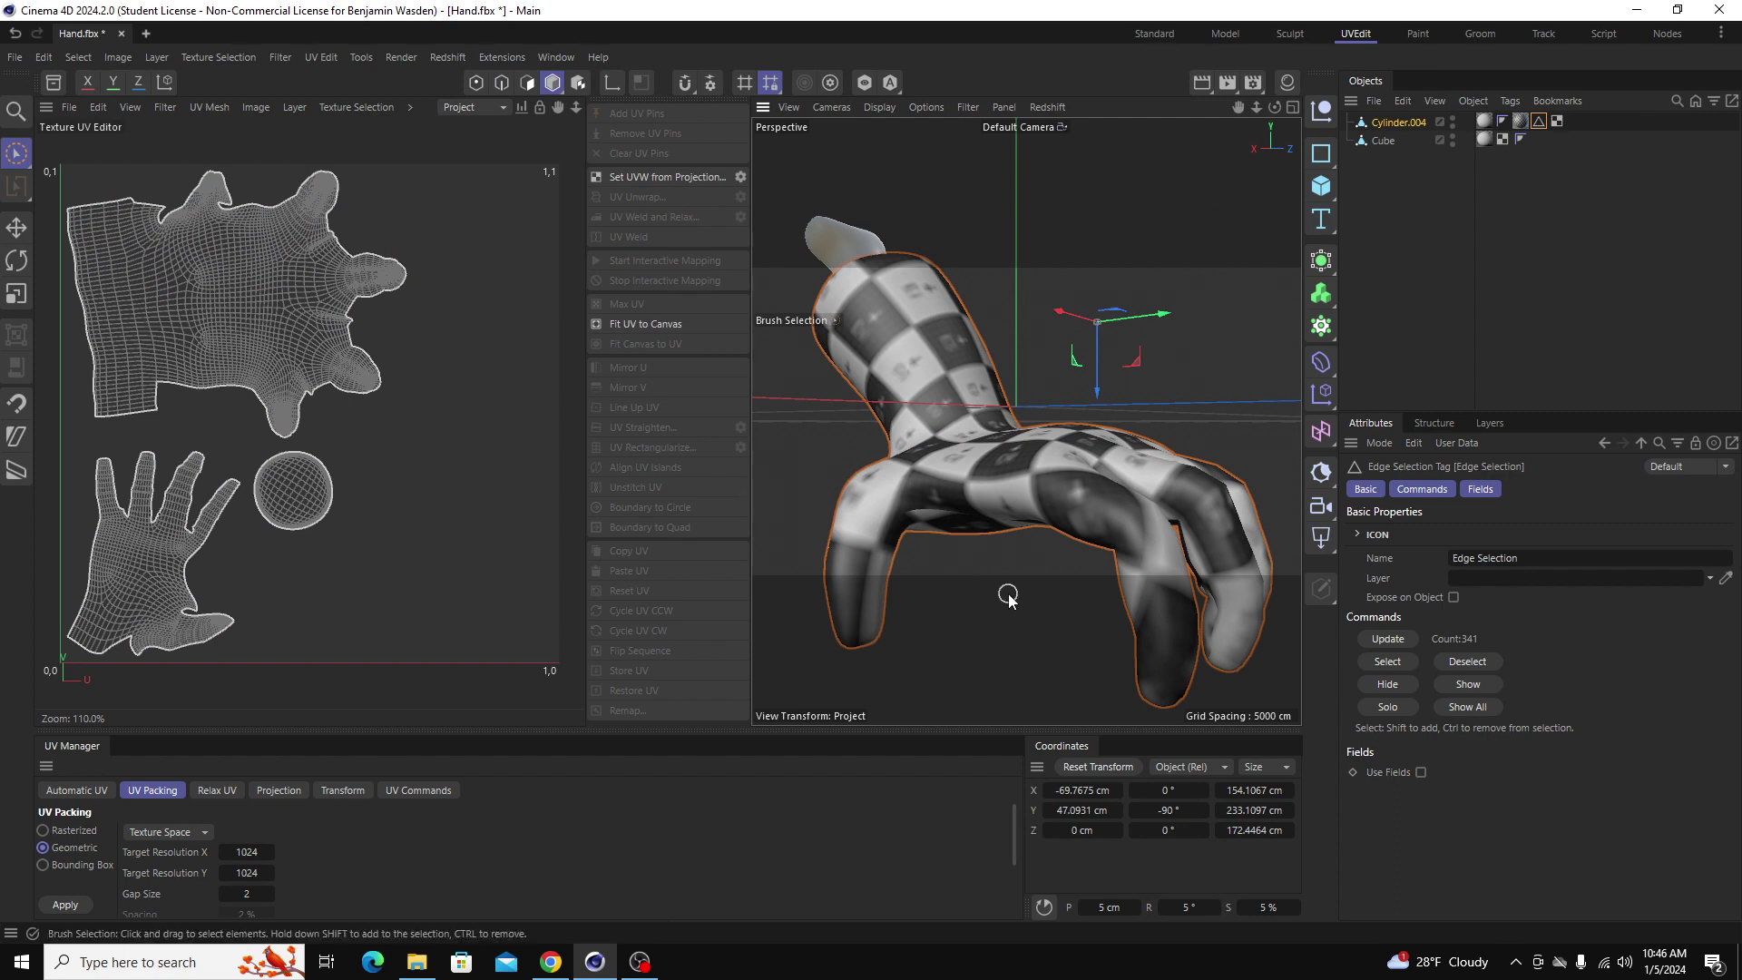
pyautogui.scroll(-3, 1003, 591)
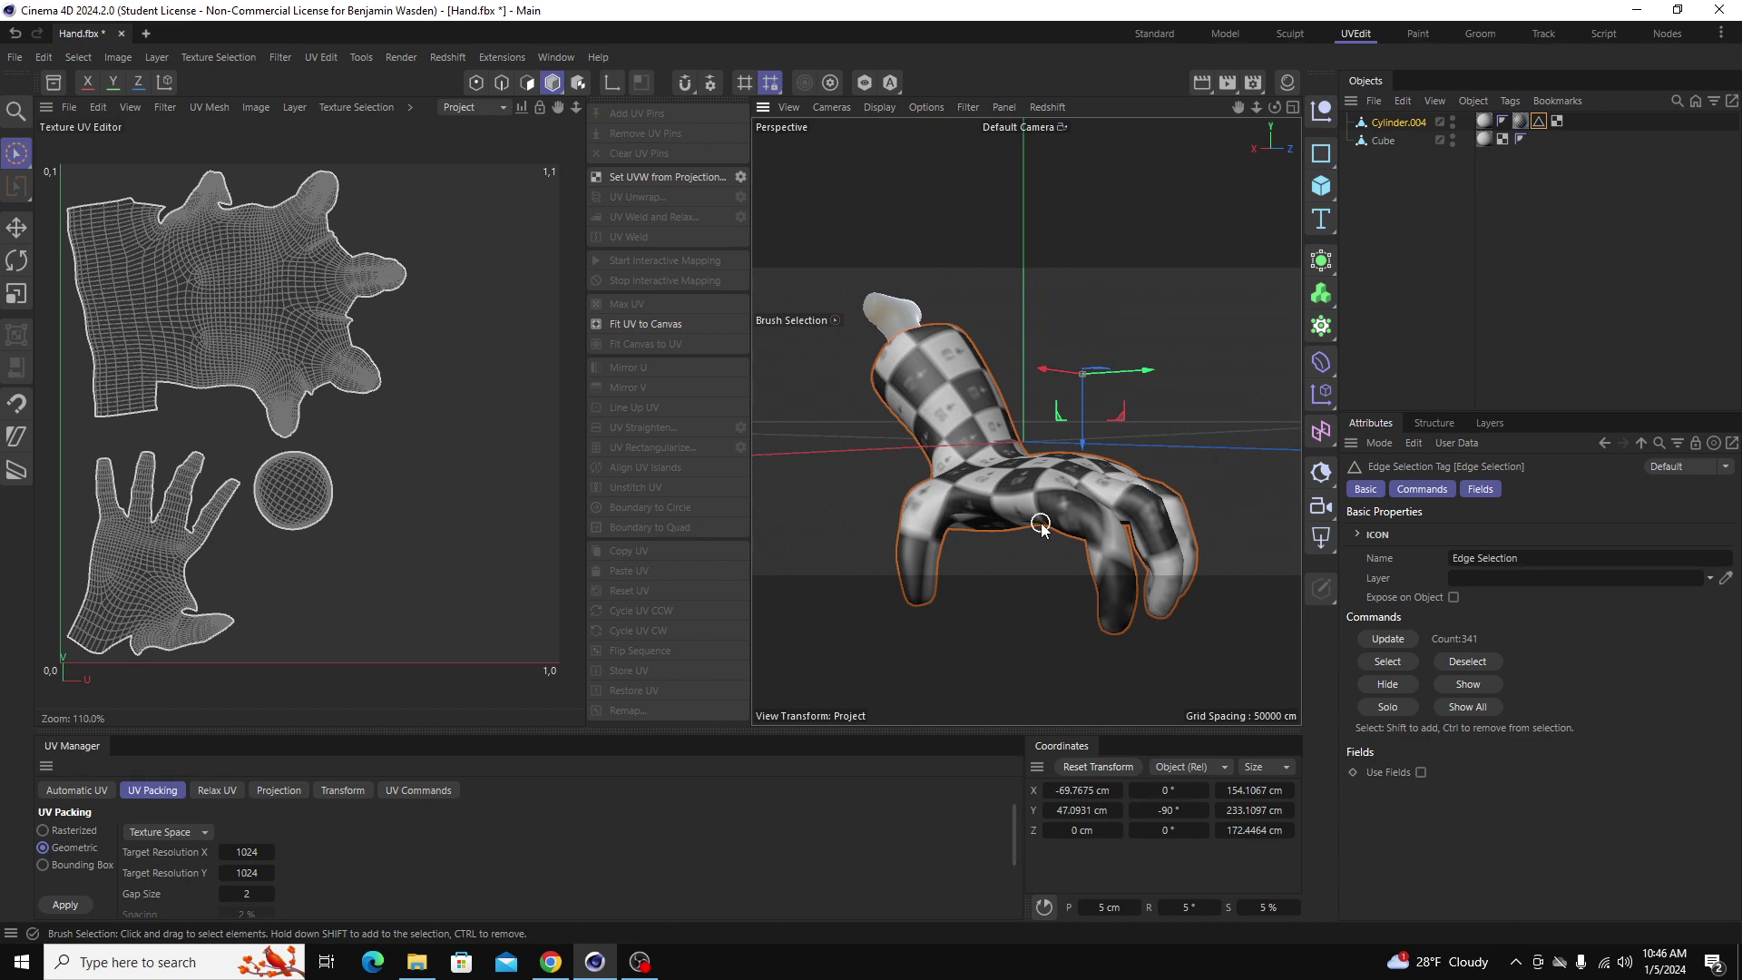
pyautogui.keyDown('alt'); pyautogui.moveTo(1059, 468); pyautogui.dragTo(1129, 546); pyautogui.keyUp('alt')
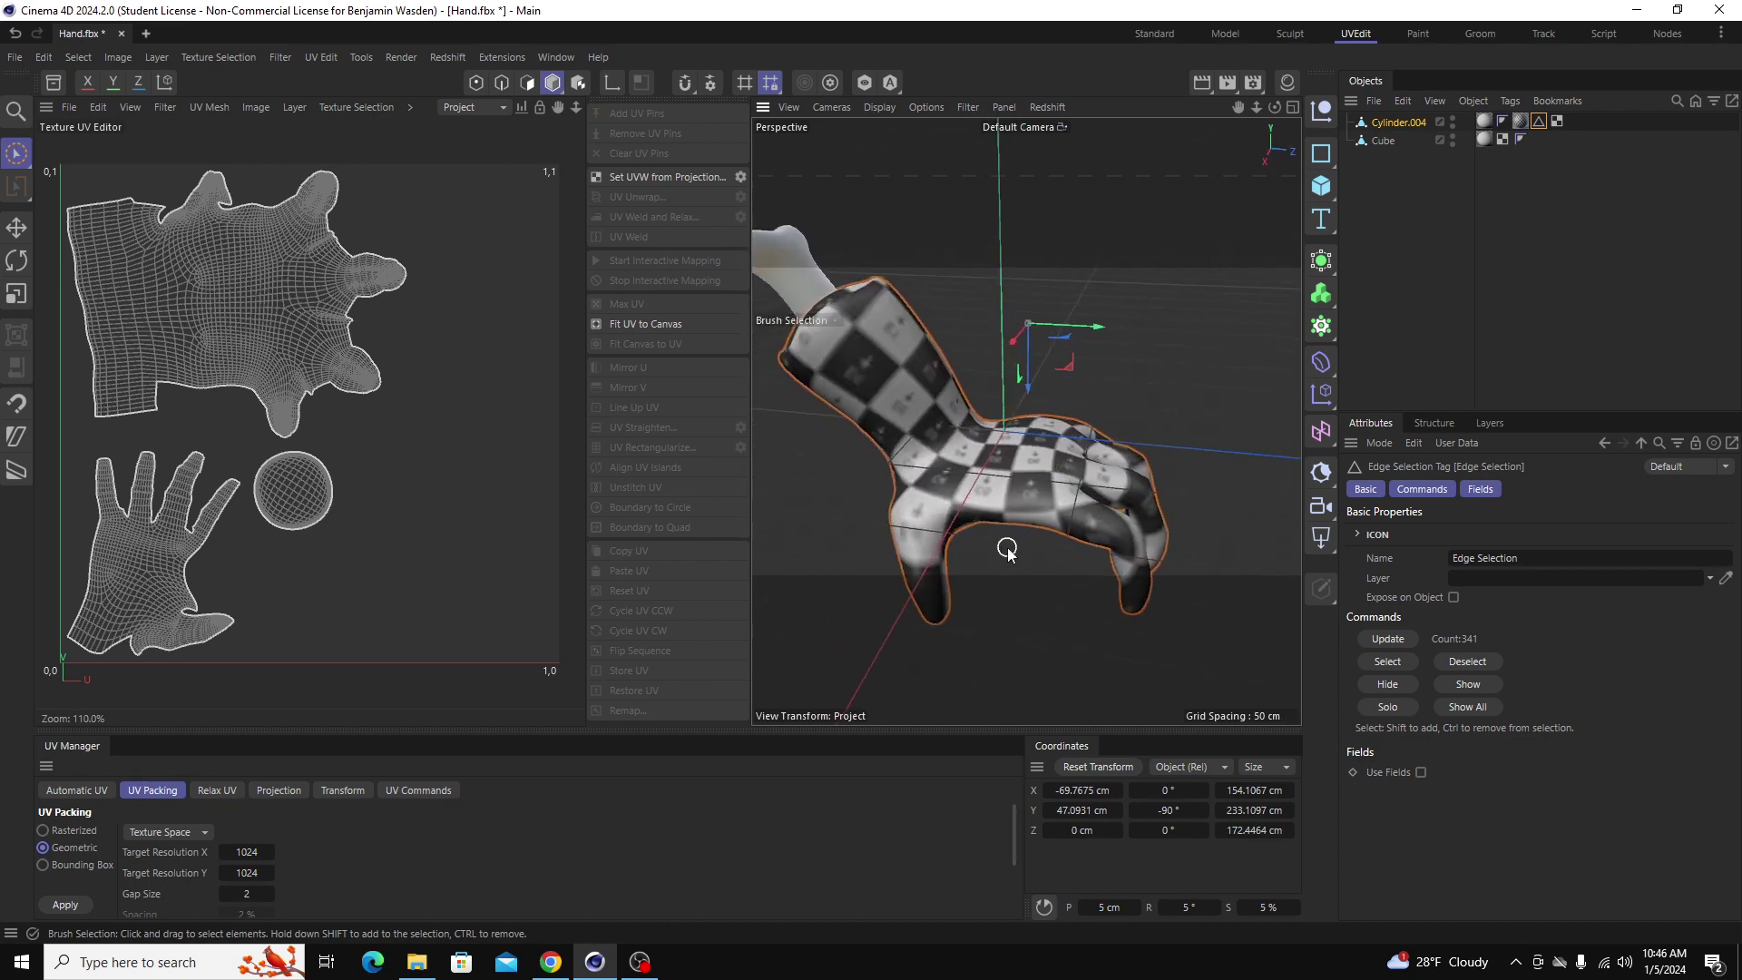
pyautogui.keyDown('alt'); pyautogui.moveTo(1008, 548); pyautogui.dragTo(1078, 518); pyautogui.keyUp('alt')
pyautogui.keyDown('alt'); pyautogui.moveTo(1077, 518); pyautogui.dragTo(1056, 498, button='middle'); pyautogui.keyUp('alt')
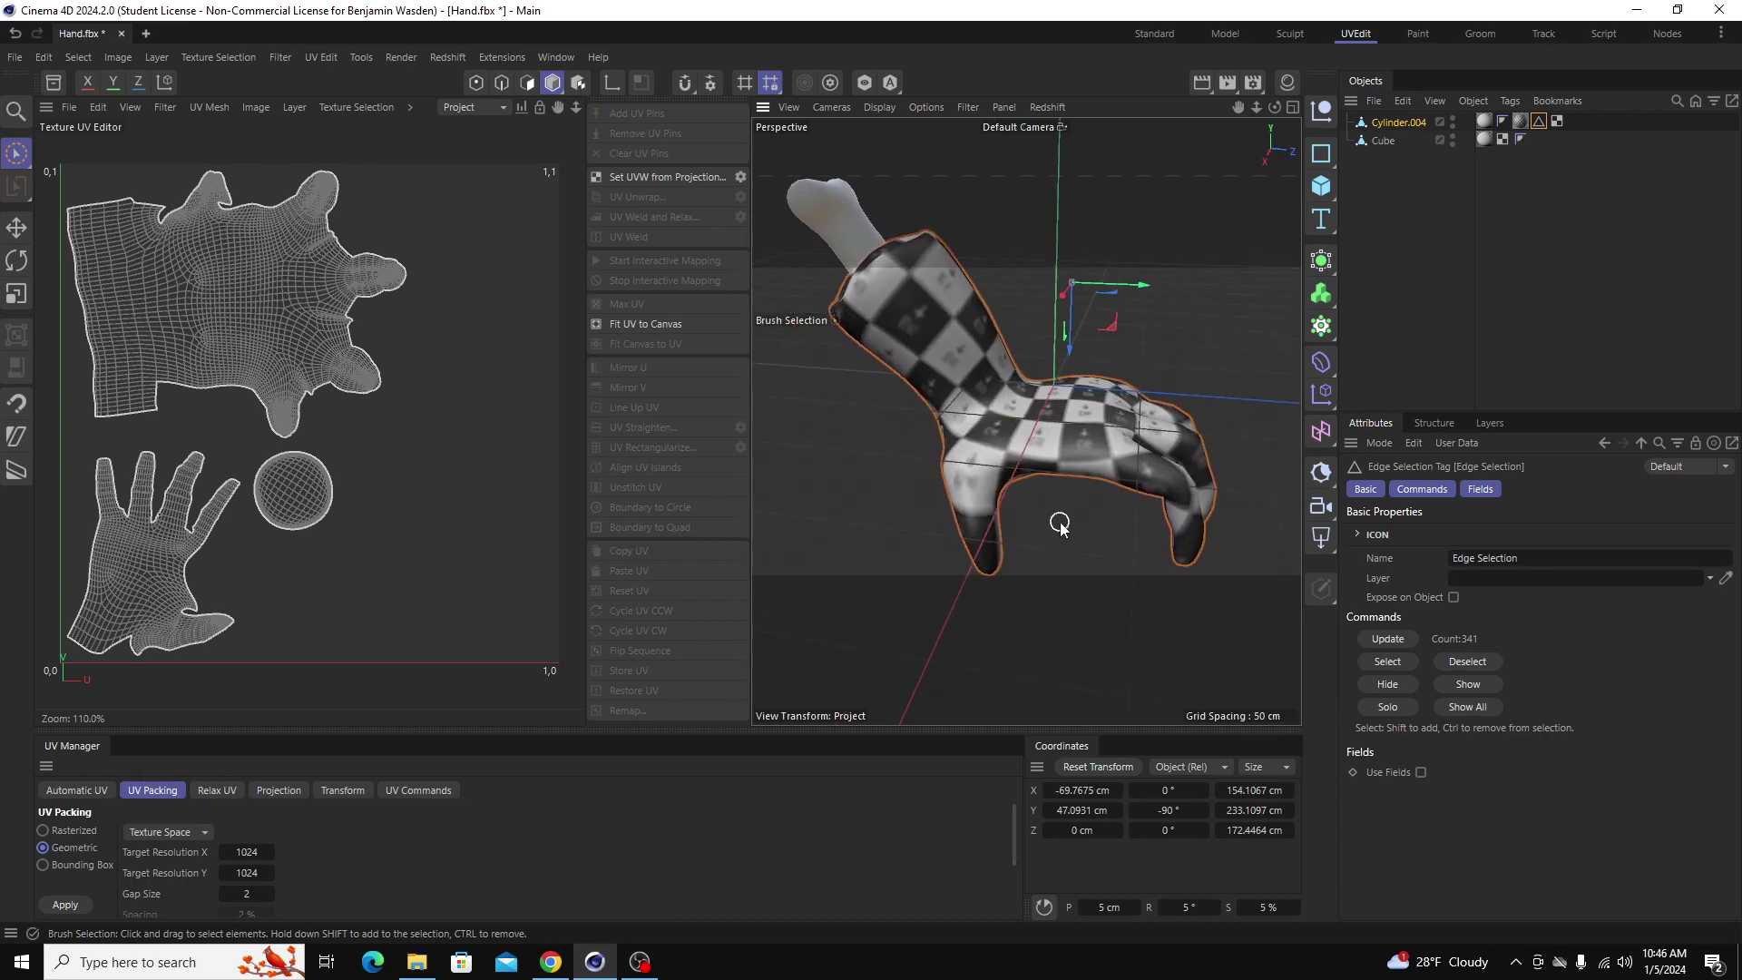